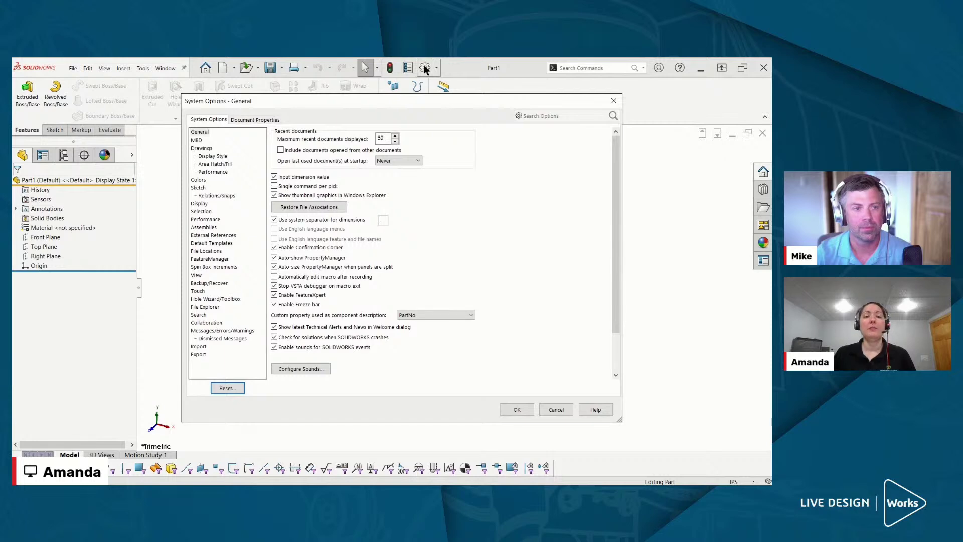
# Step: Set the interface background to Dark in the system color options and apply it
pyautogui.click(198, 180)
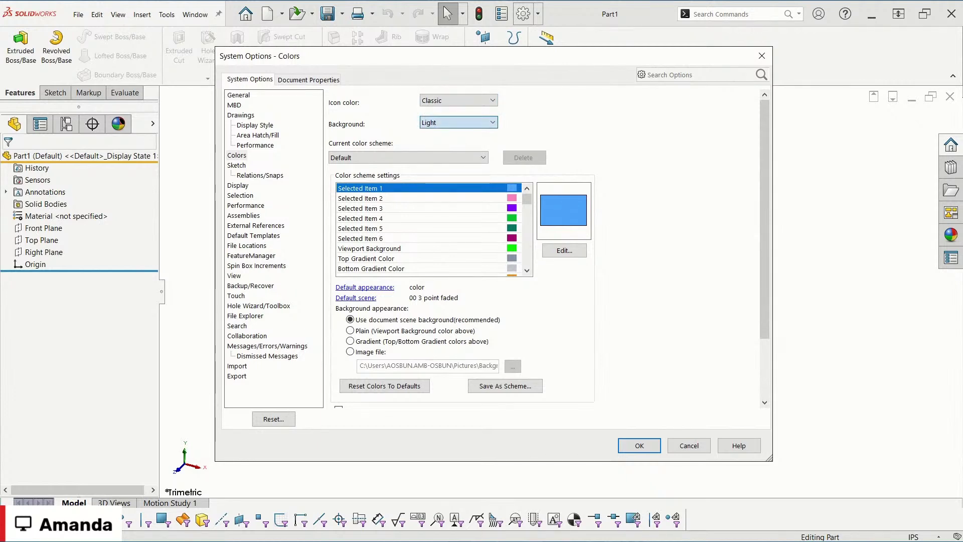
pyautogui.click(457, 123)
pyautogui.click(451, 162)
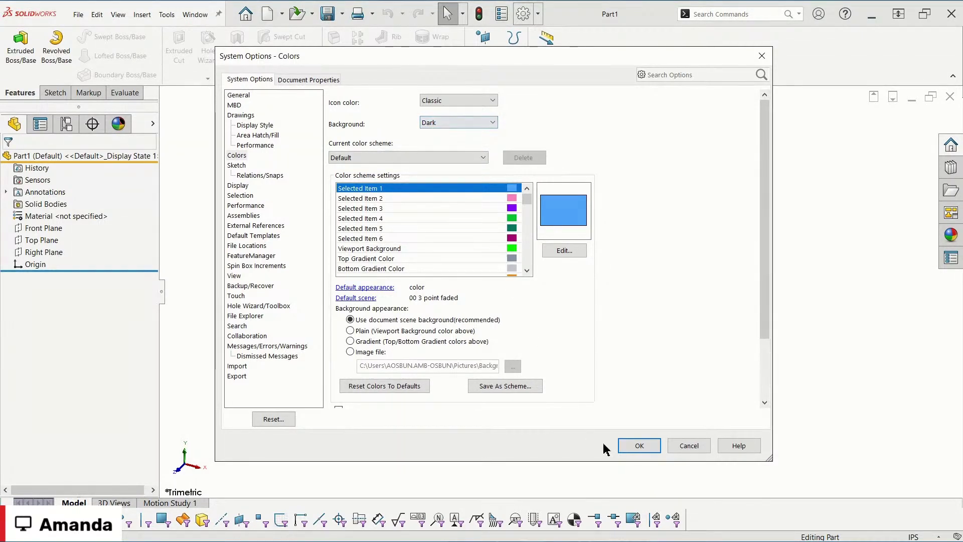
pyautogui.click(629, 447)
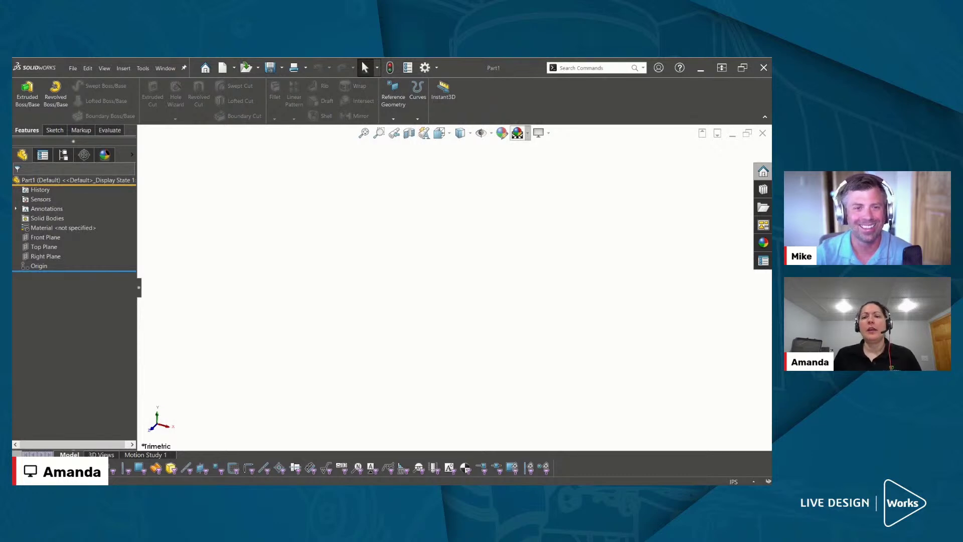
# Step: Cycle the part's scene to the cobblestone courtyard environment and look around it from several angles
pyautogui.click(543, 161)
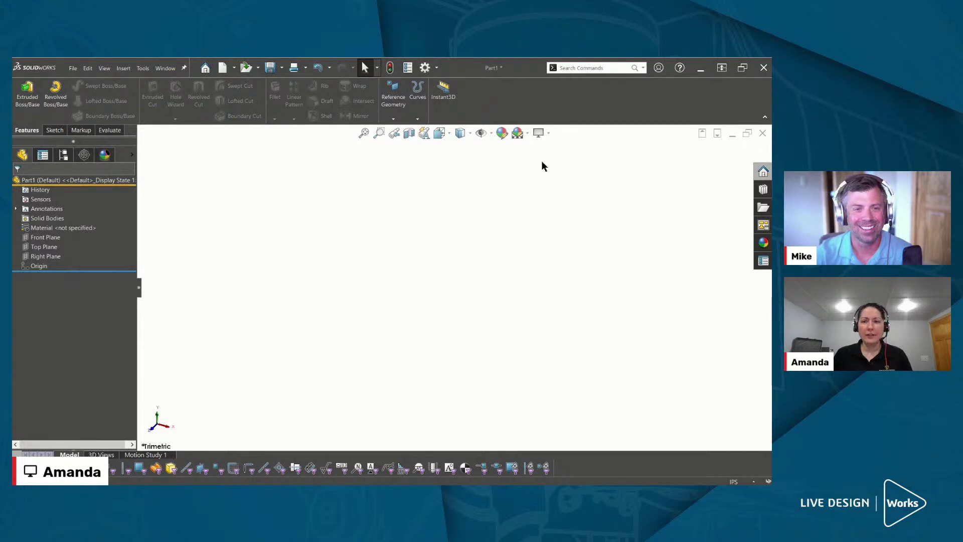
pyautogui.click(546, 133)
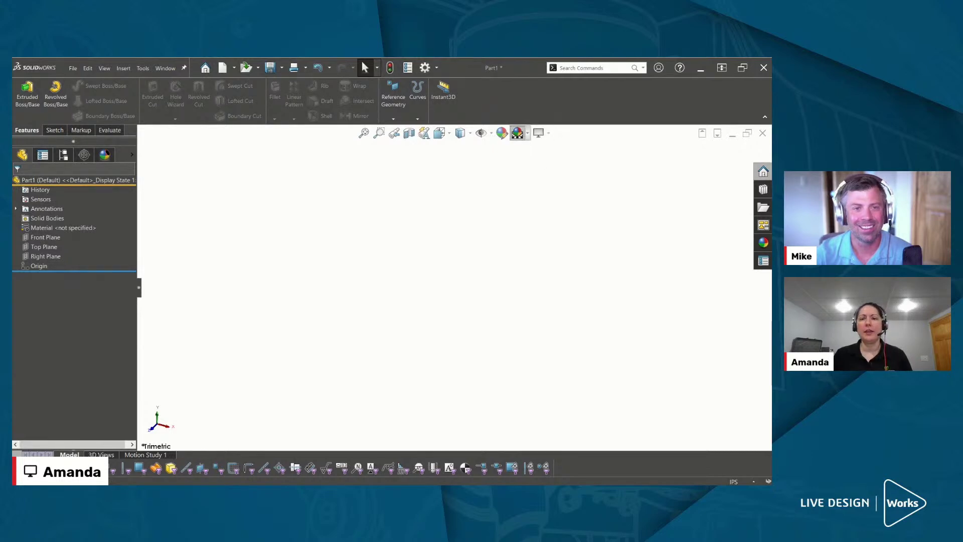
pyautogui.click(517, 133)
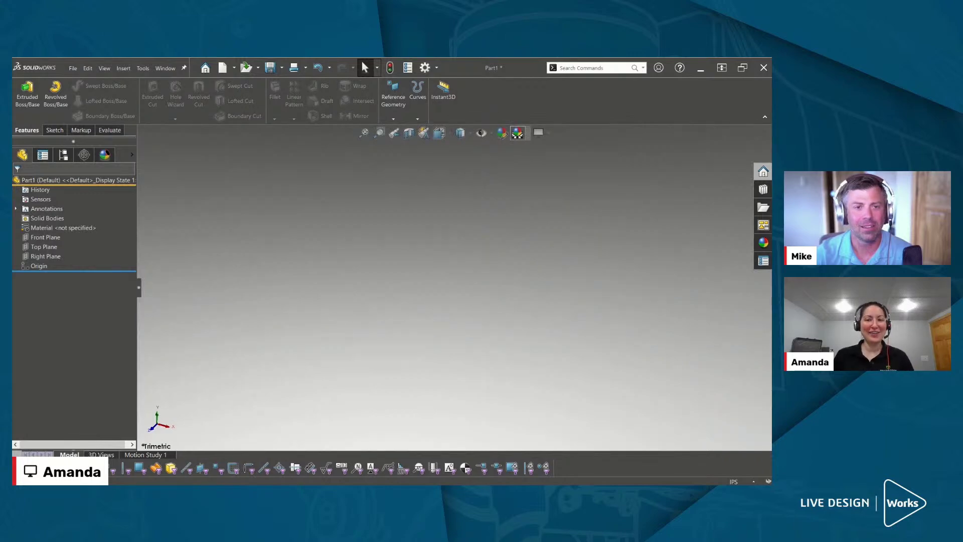
pyautogui.click(595, 199)
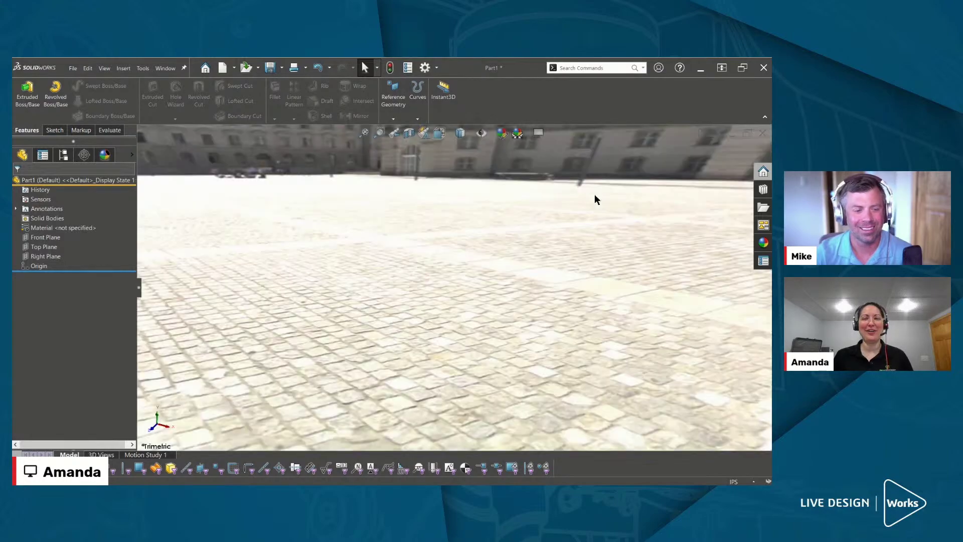
pyautogui.moveTo(412, 209); pyautogui.dragTo(210, 367, button='middle')
pyautogui.moveTo(375, 345); pyautogui.dragTo(252, 241, button='middle')
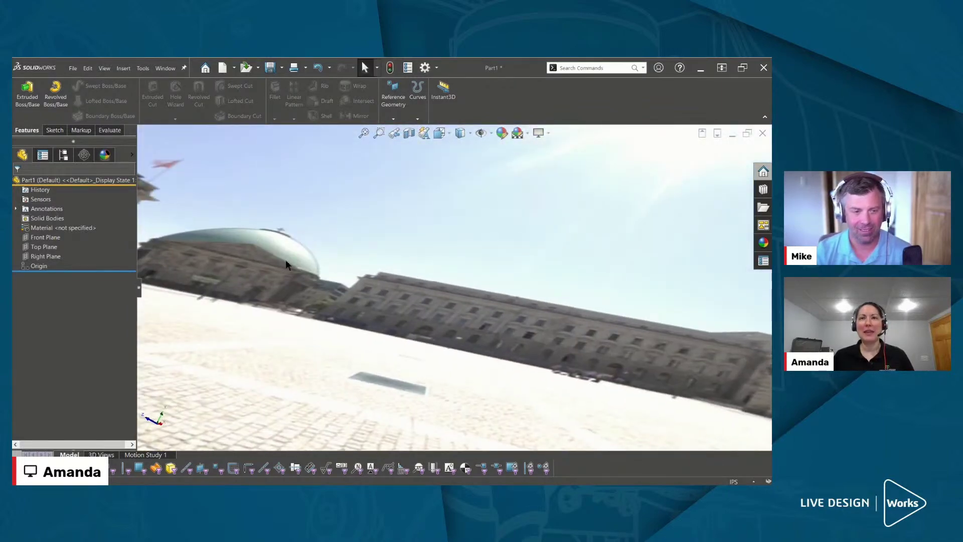
pyautogui.moveTo(319, 311); pyautogui.dragTo(617, 299, button='middle')
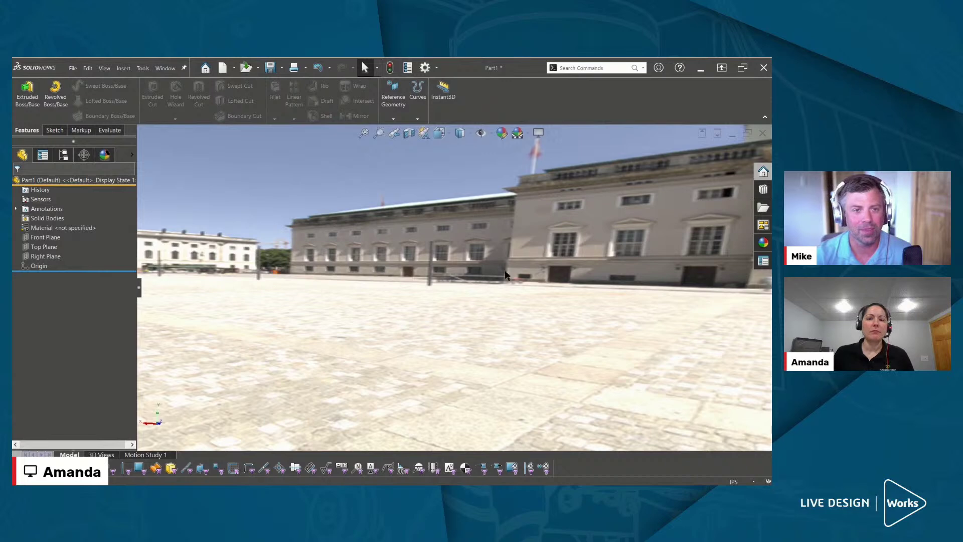
pyautogui.moveTo(531, 311); pyautogui.dragTo(510, 307, button='middle')
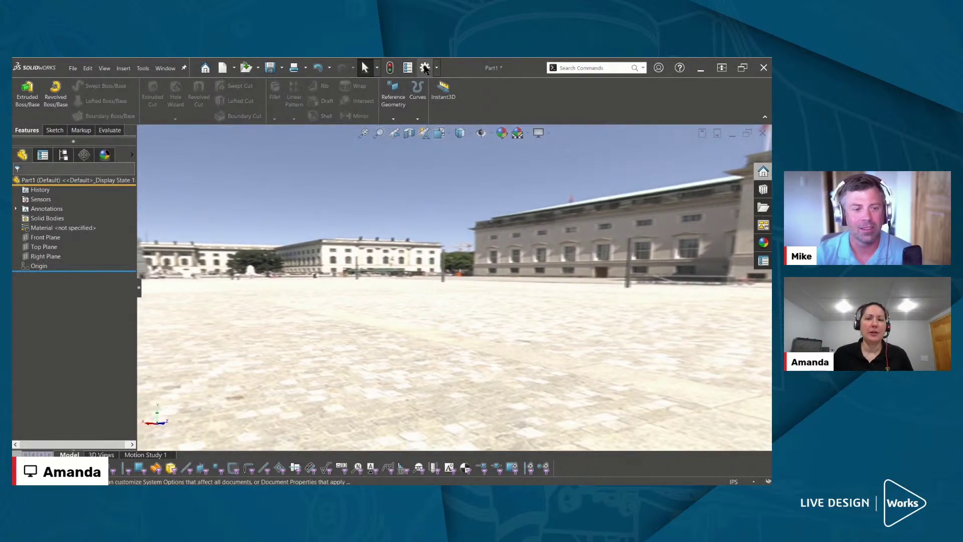
# Step: In the system color options, set the background appearance to Plain (Viewport Background color above)
pyautogui.click(424, 68)
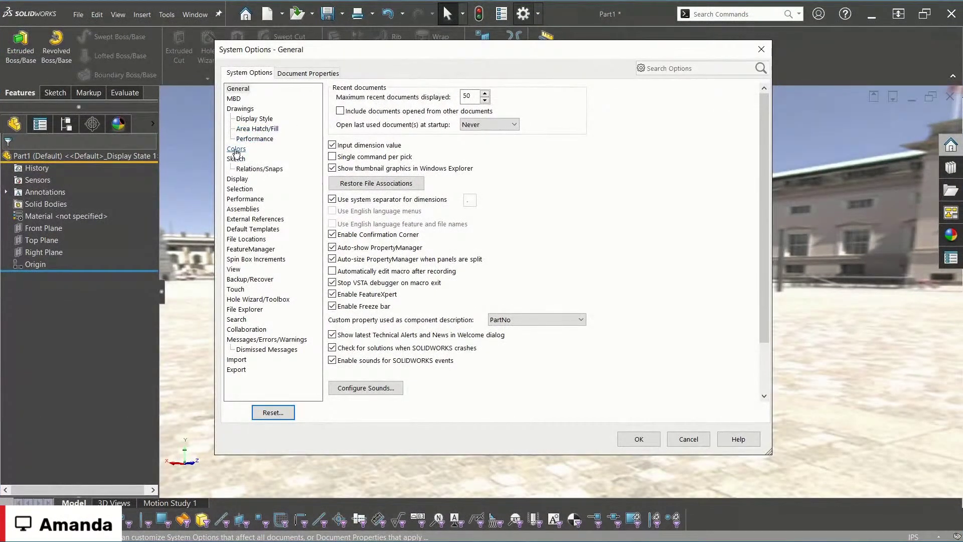
pyautogui.click(237, 149)
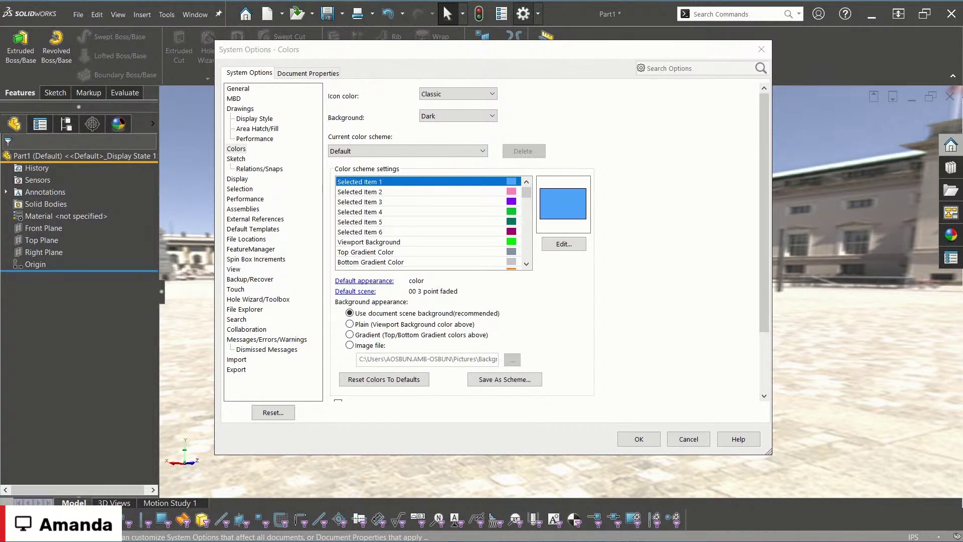
pyautogui.moveTo(603, 58); pyautogui.dragTo(429, 102)
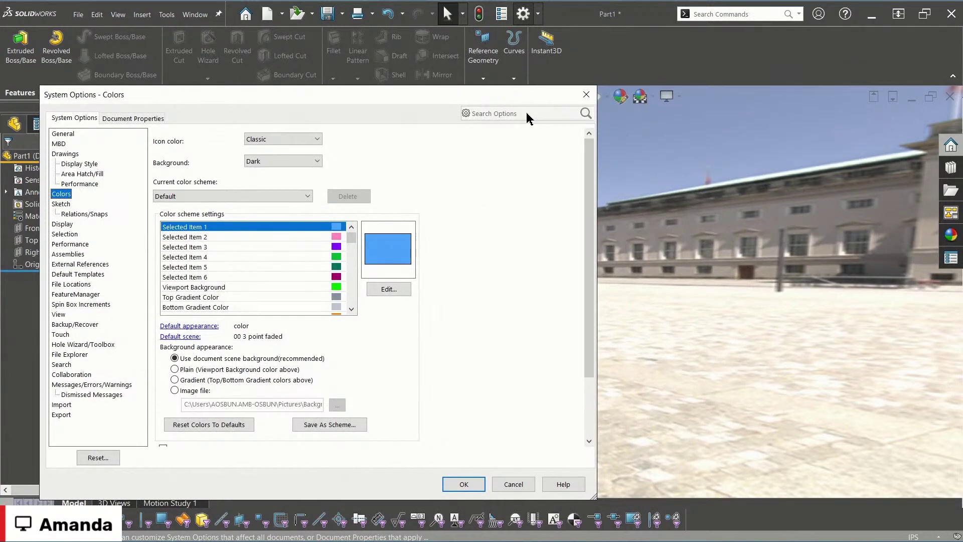
pyautogui.moveTo(426, 97); pyautogui.dragTo(595, 30)
pyautogui.click(402, 303)
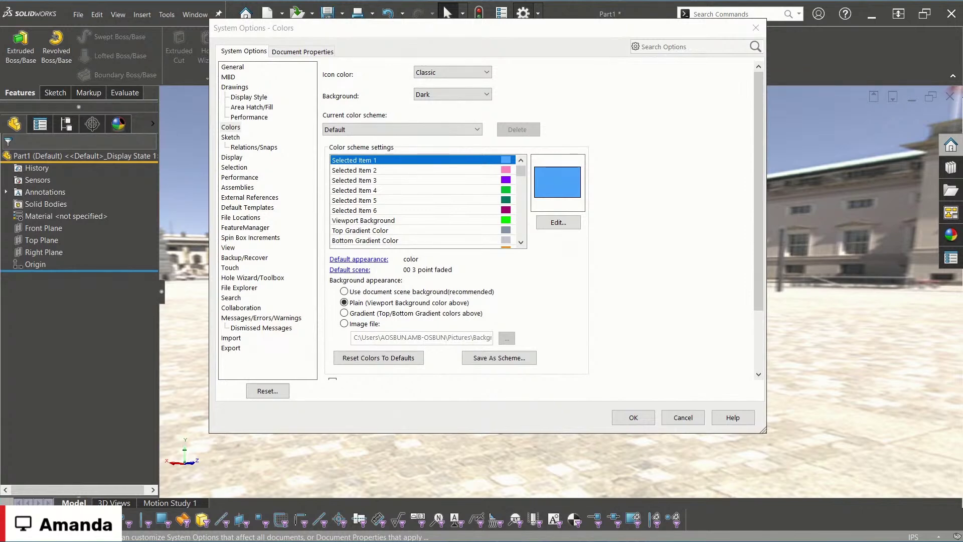
pyautogui.click(634, 294)
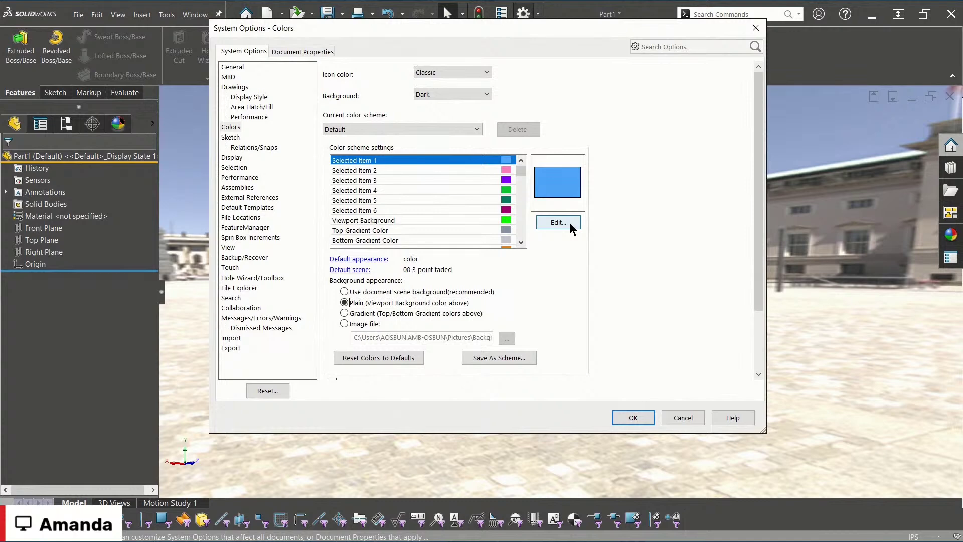
# Step: Set the Viewport Background color to white after trying dark blue and bright green
pyautogui.click(468, 221)
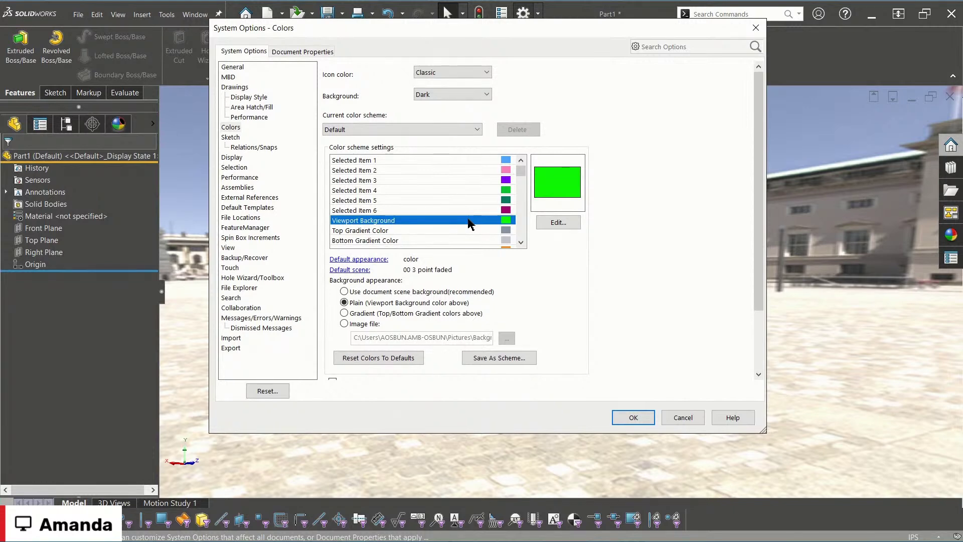
pyautogui.click(548, 224)
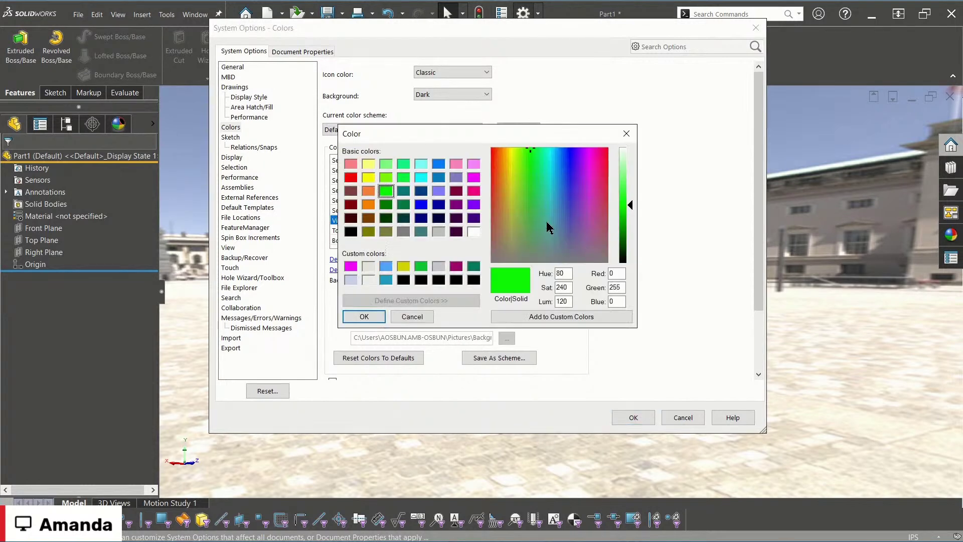
pyautogui.click(438, 220)
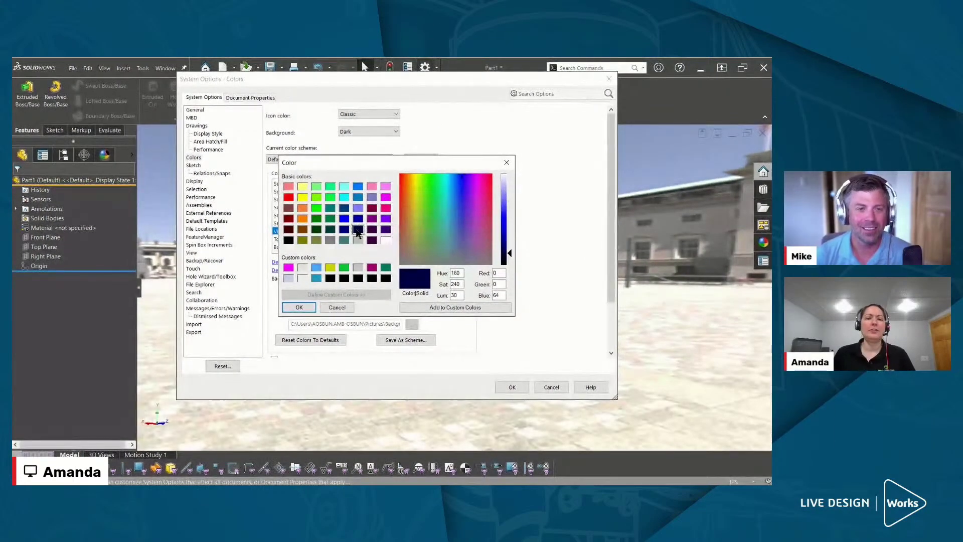
pyautogui.click(317, 207)
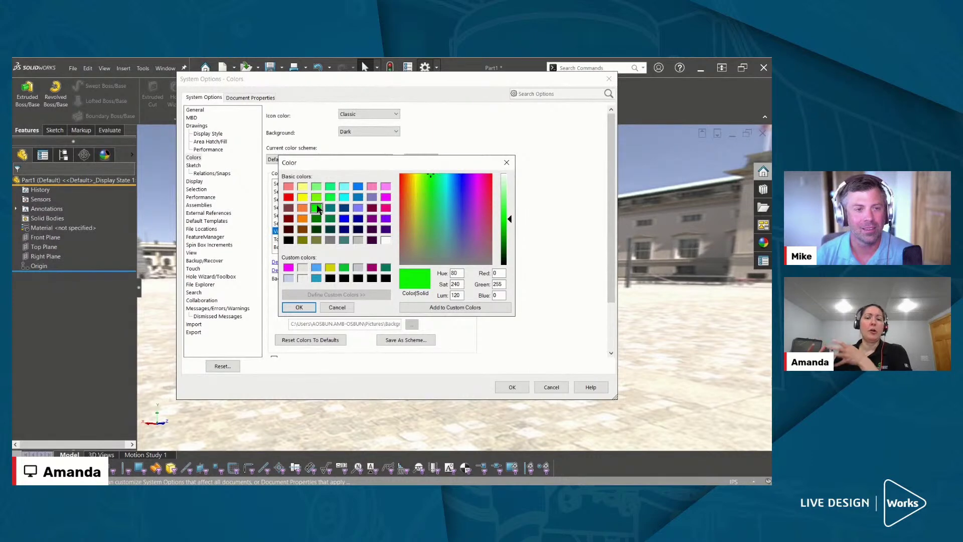
pyautogui.click(385, 240)
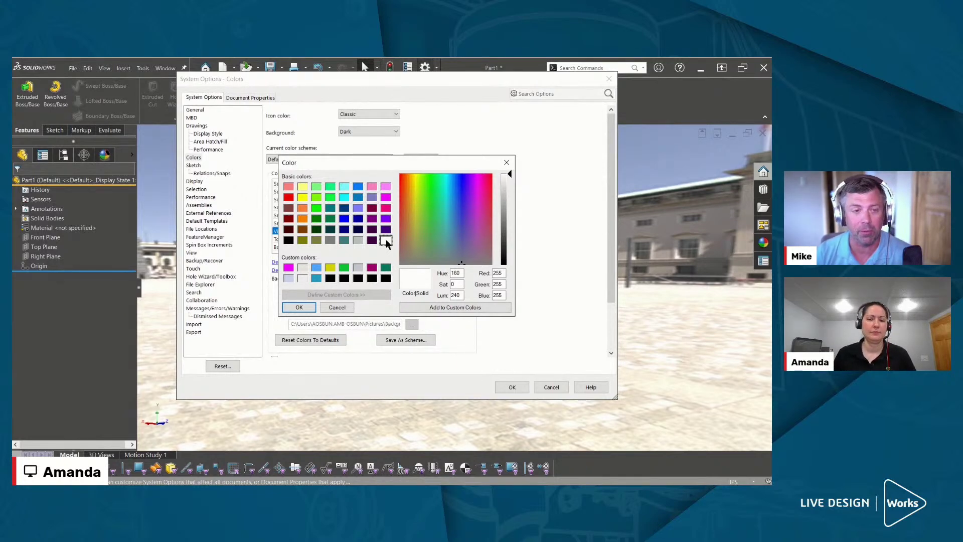
pyautogui.click(299, 308)
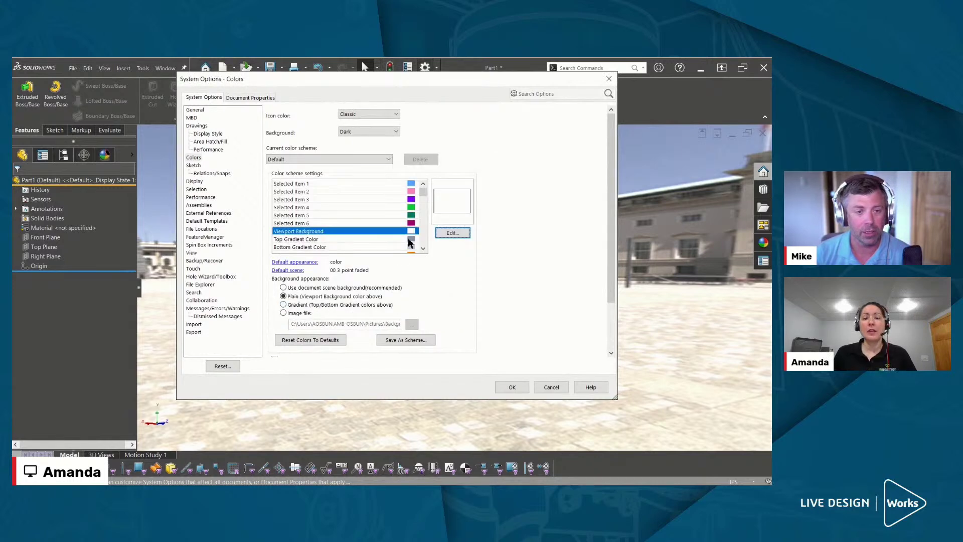
# Step: Set the Viewport Background color to medium gray (128, 128, 128) and apply the options
pyautogui.click(458, 233)
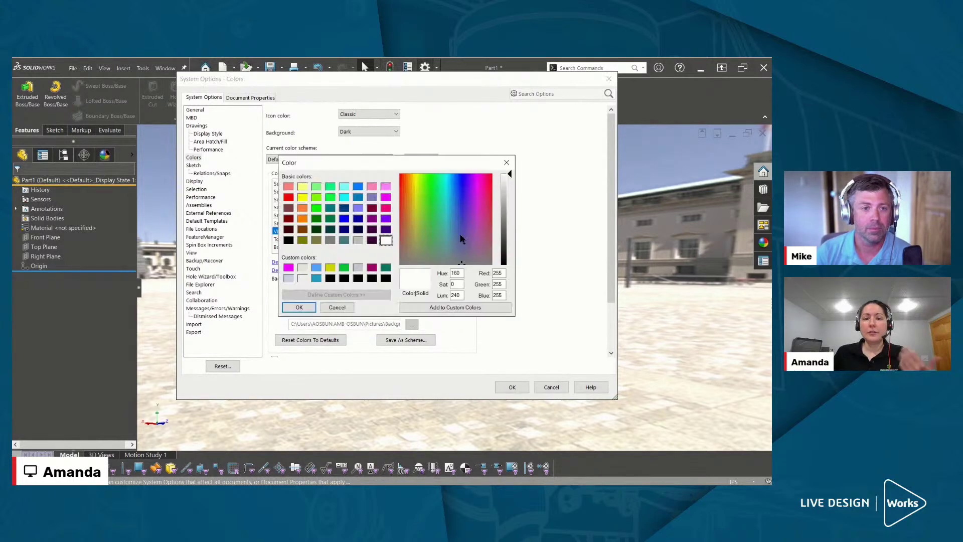
pyautogui.click(330, 241)
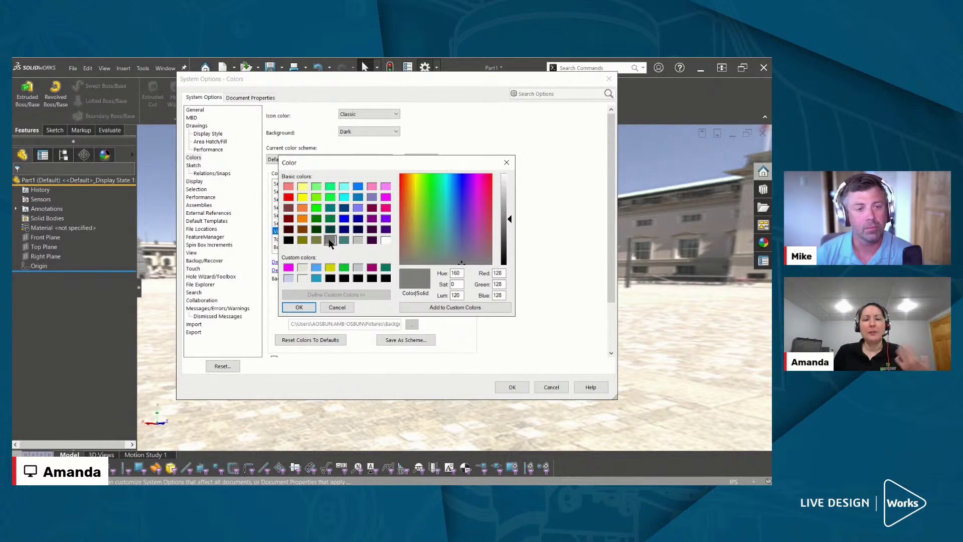
pyautogui.click(298, 307)
pyautogui.click(511, 387)
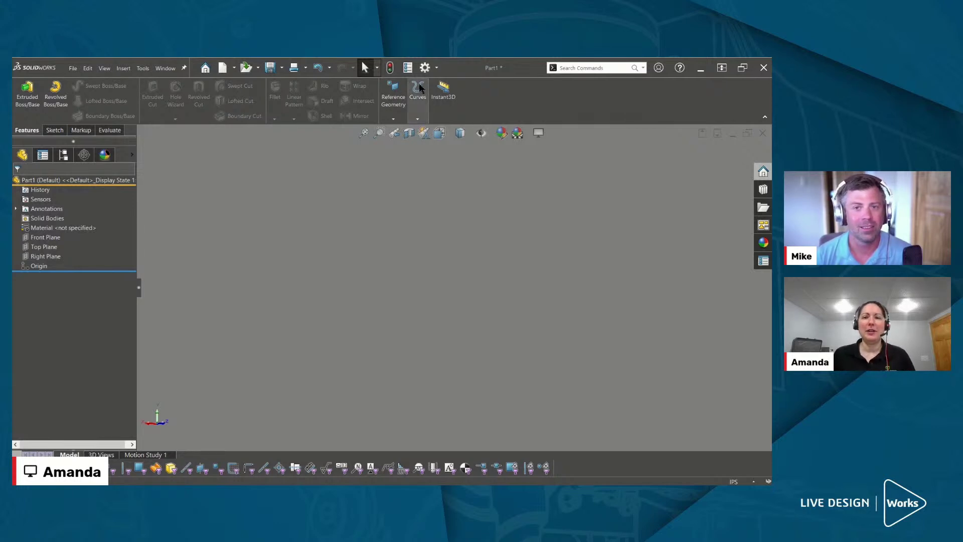
# Step: Reopen the system options and bring up the color settings
pyautogui.click(425, 68)
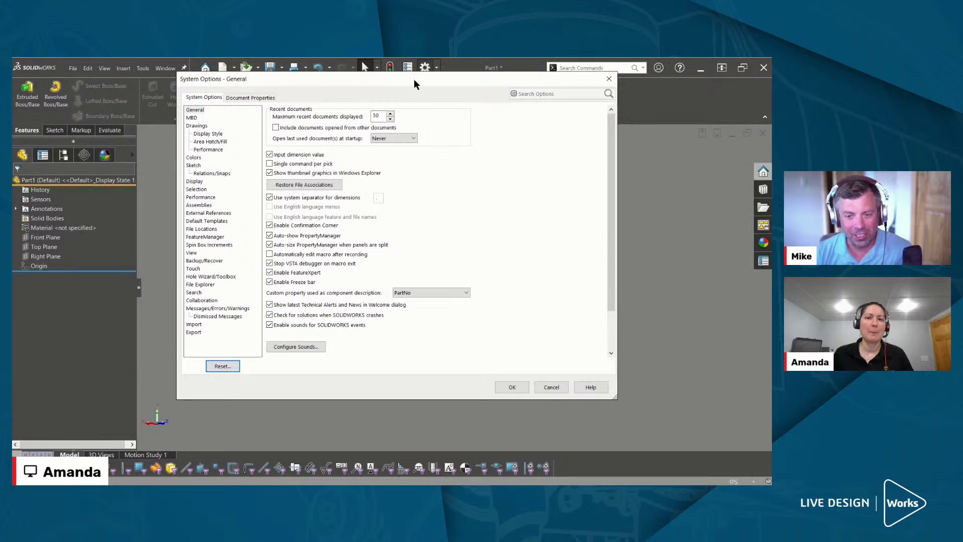
pyautogui.moveTo(414, 81); pyautogui.dragTo(410, 101)
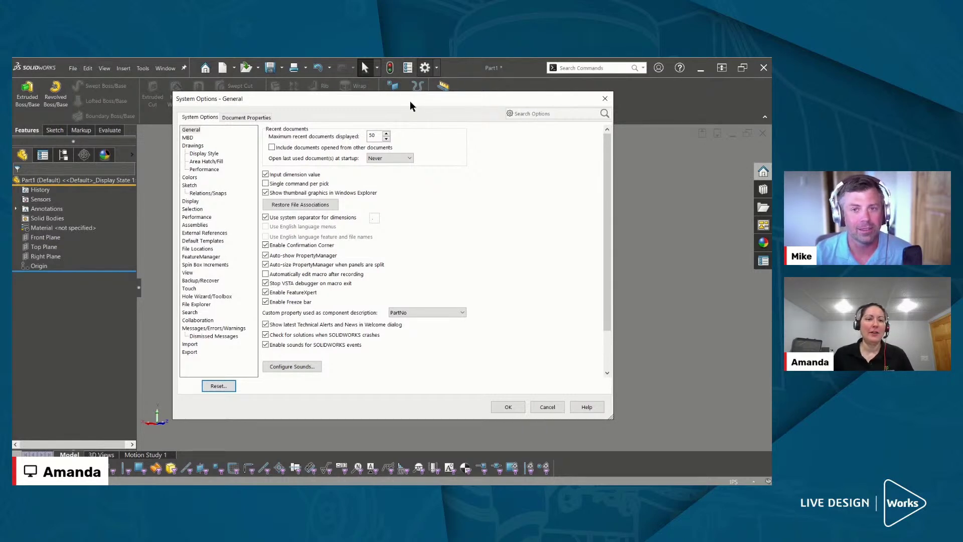
pyautogui.click(193, 185)
pyautogui.click(199, 177)
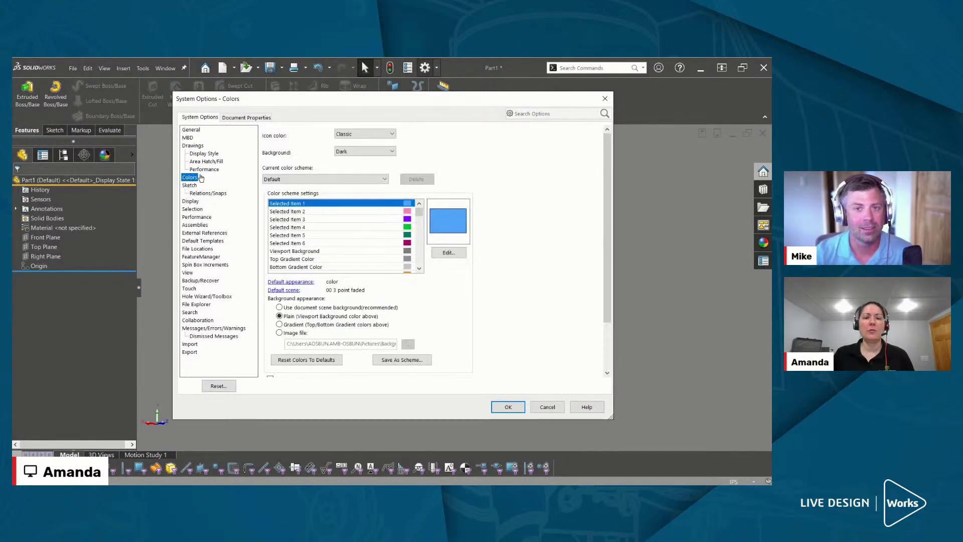
# Step: Choose the Gradient background appearance and go over the Top Gradient Color and Bottom Gradient Color entries
pyautogui.click(319, 324)
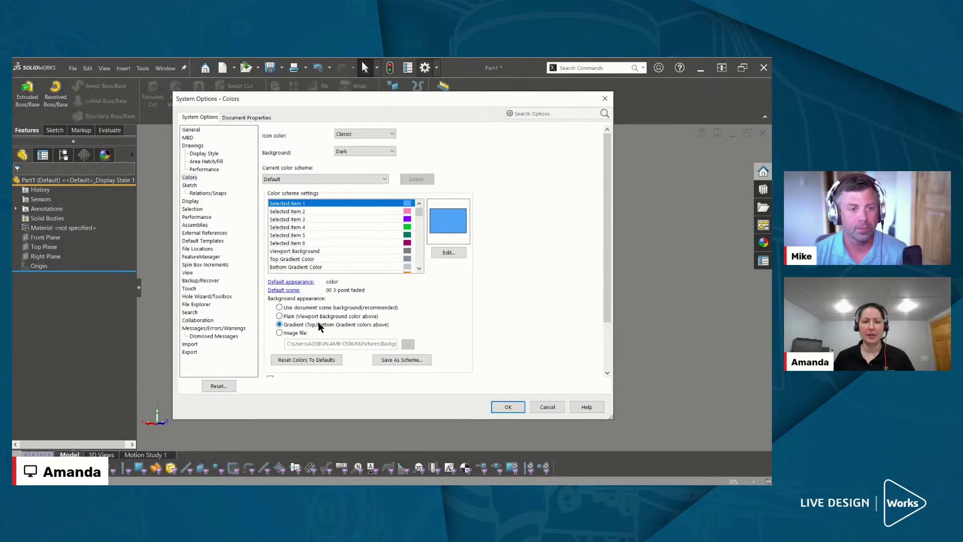
pyautogui.click(307, 260)
pyautogui.click(309, 266)
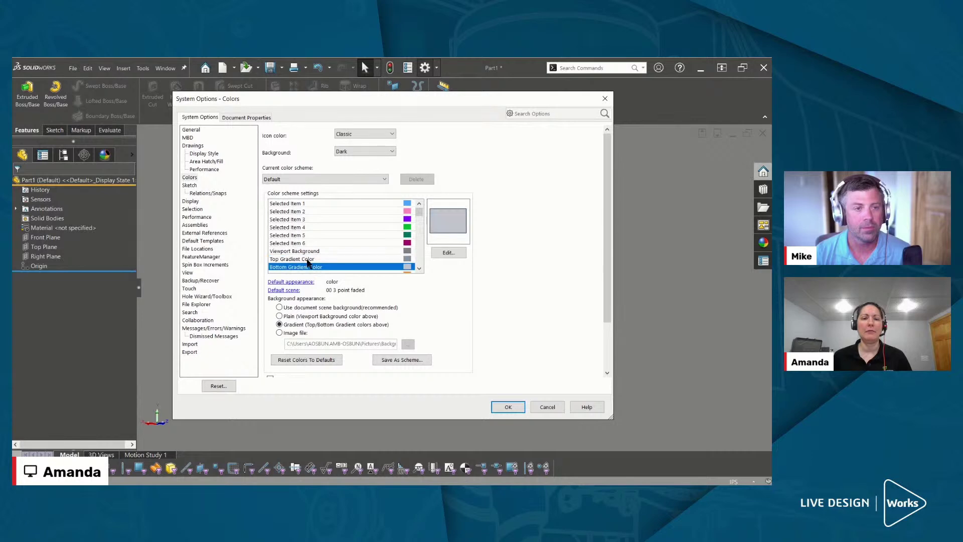
pyautogui.click(308, 260)
pyautogui.click(309, 267)
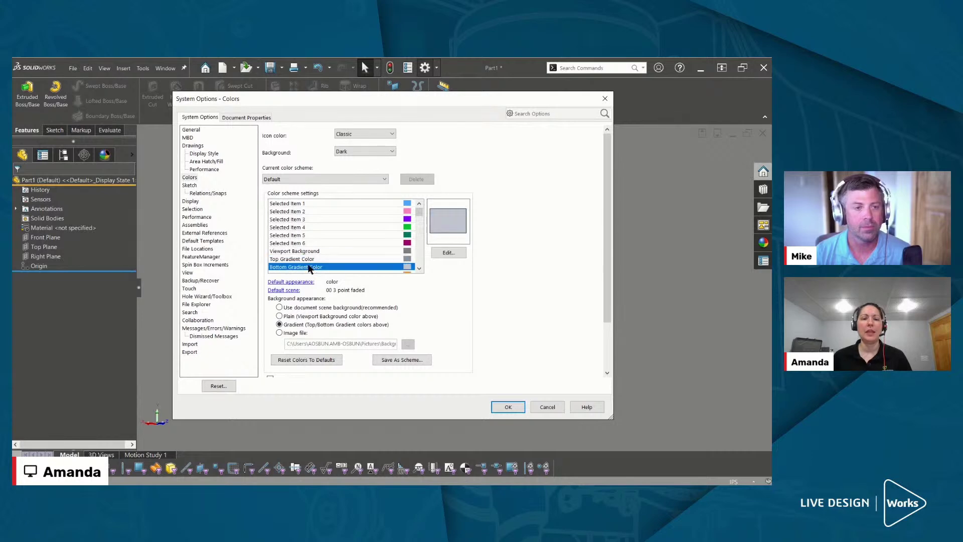
# Step: Use the image file "LIGHT DESKTOP BACKGROUND_1920x1080-GoEngineer Beach.jpg" as the viewport background and apply the options
pyautogui.click(295, 334)
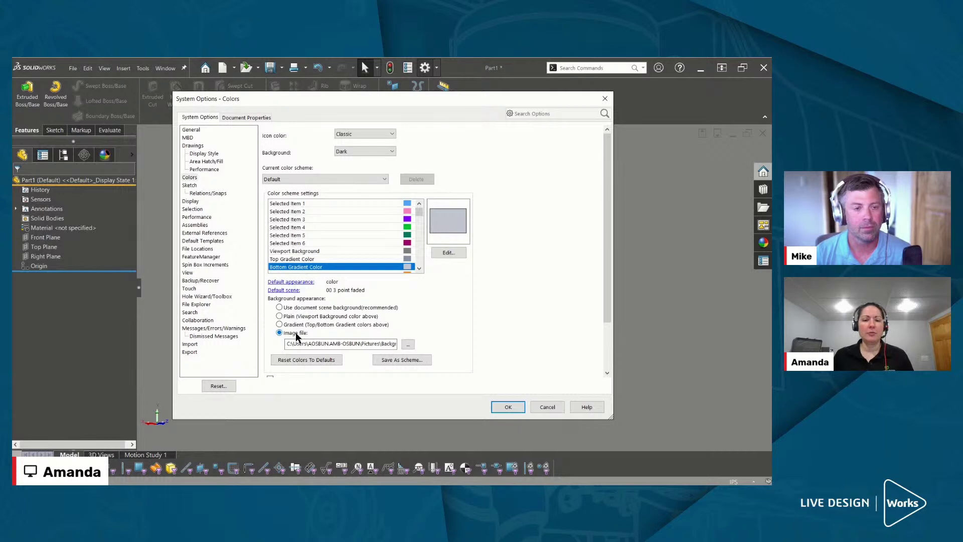
pyautogui.click(407, 344)
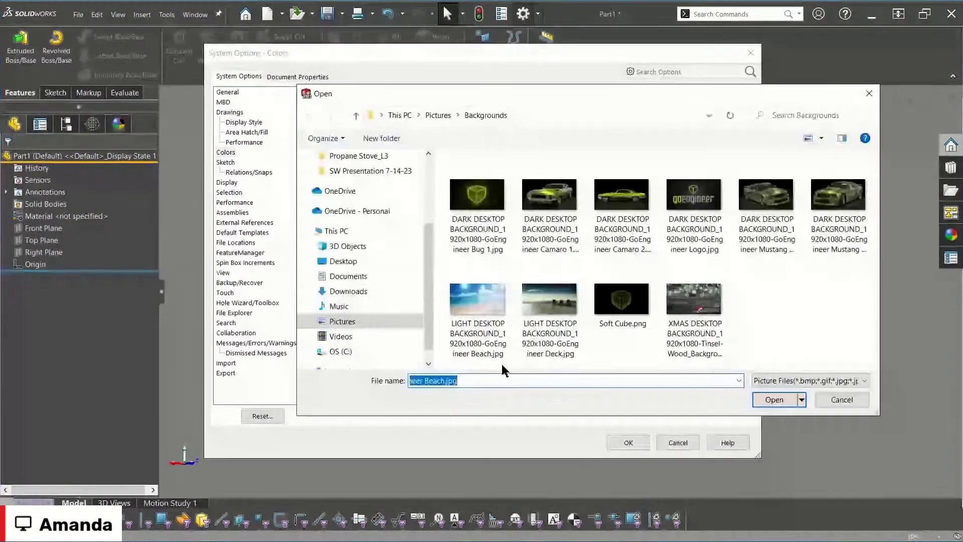
pyautogui.click(492, 321)
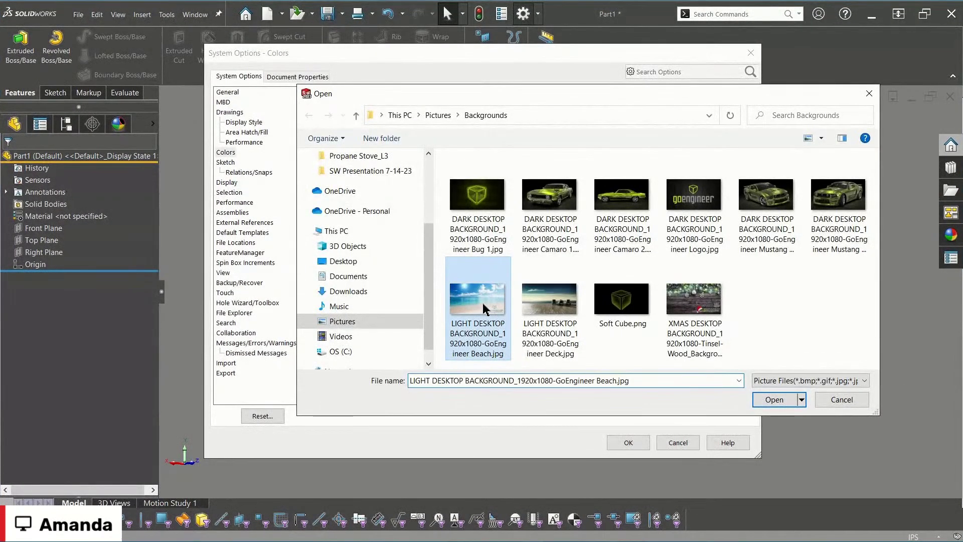
pyautogui.click(775, 400)
pyautogui.click(639, 444)
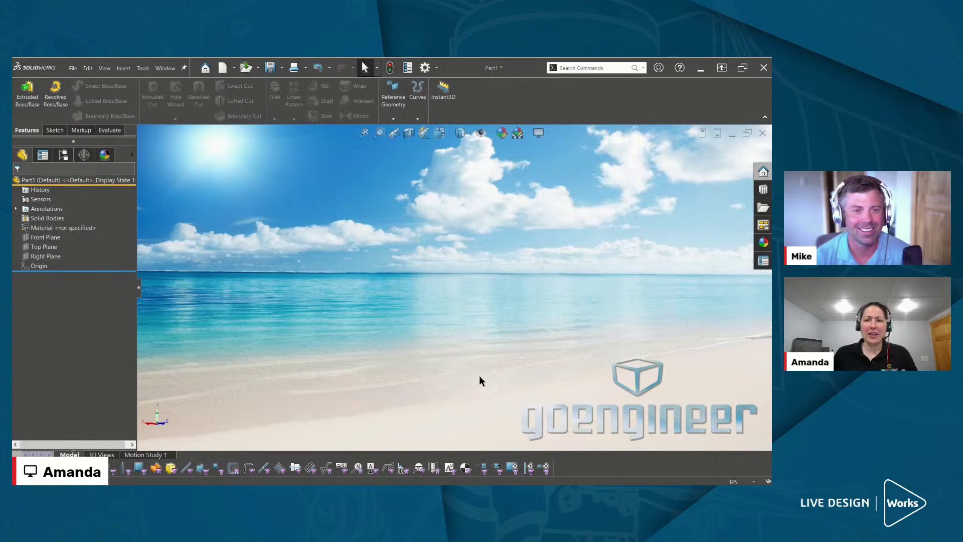
# Step: Set the background appearance to use the document scene background, and switch the courtyard scene to a plain light one
pyautogui.click(517, 132)
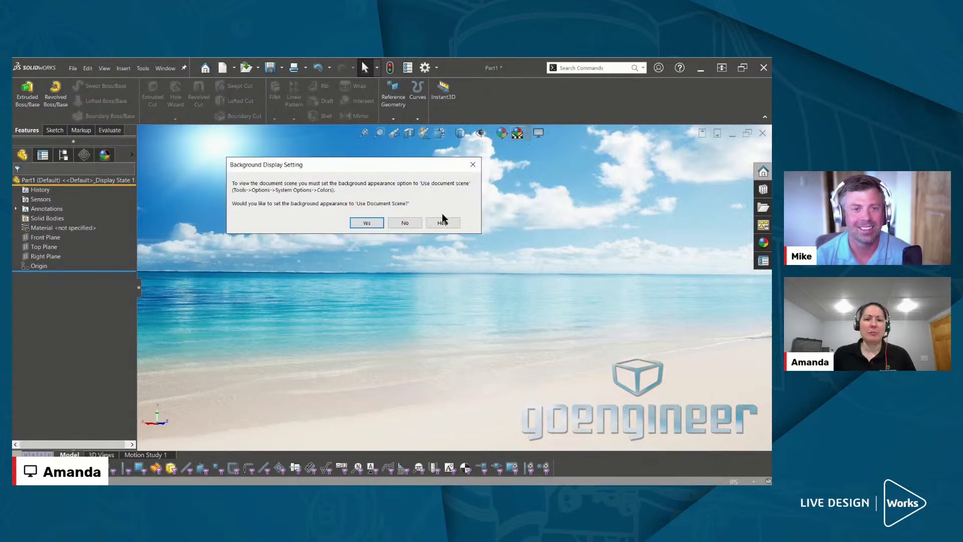
pyautogui.click(472, 165)
pyautogui.click(426, 72)
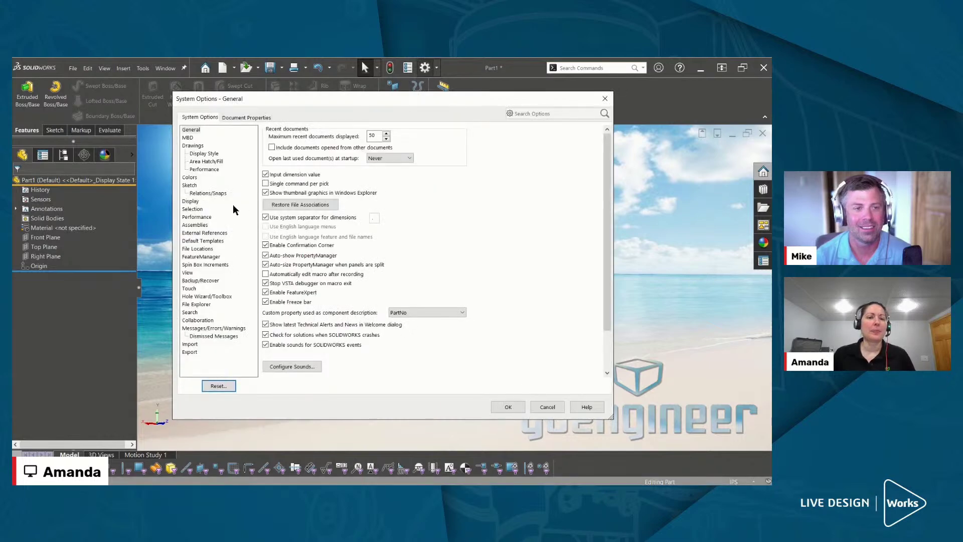
pyautogui.click(190, 177)
pyautogui.click(319, 307)
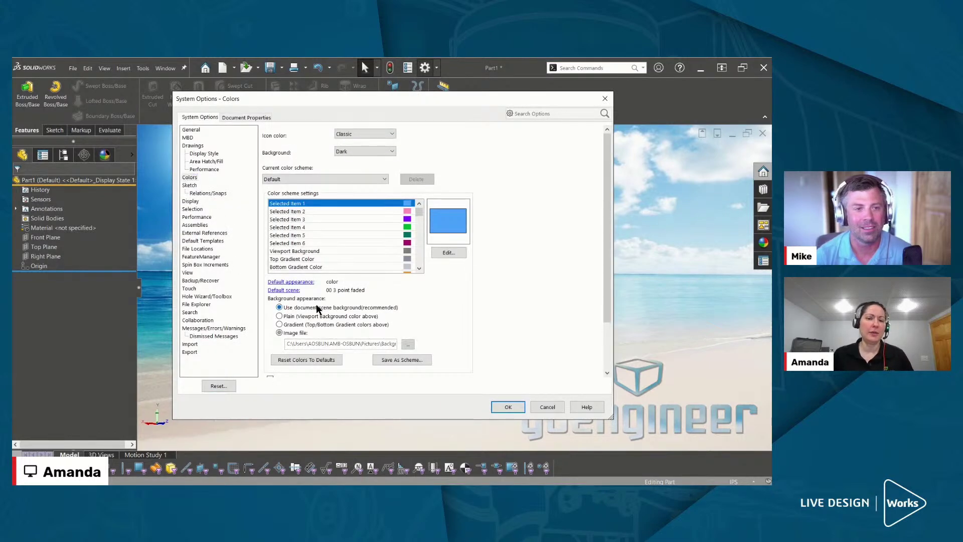
pyautogui.click(502, 408)
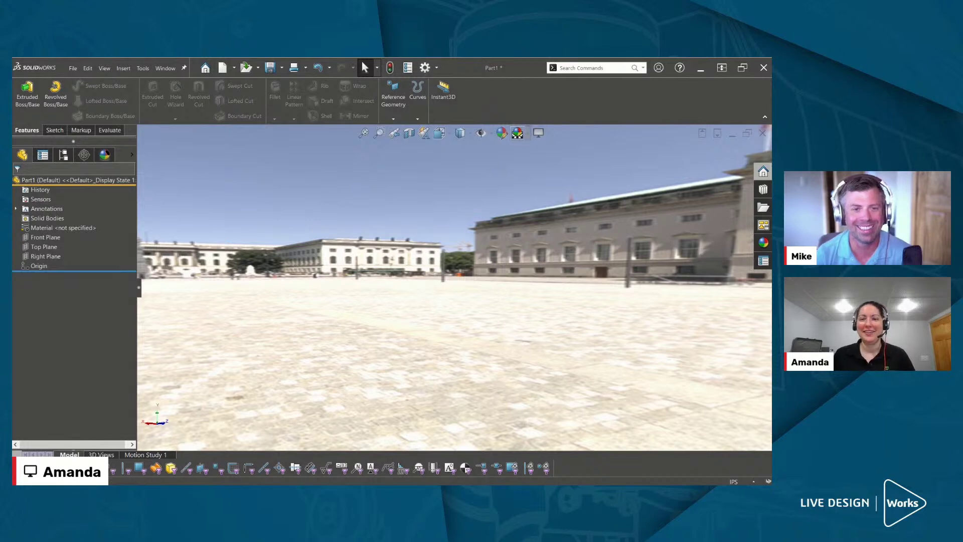
pyautogui.click(518, 133)
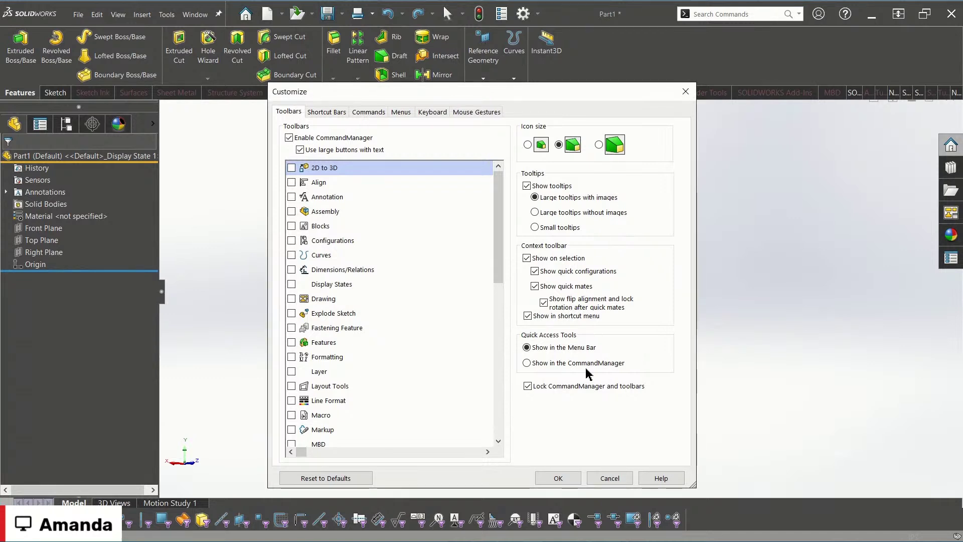
# Step: Look over the Customize settings for toolbars, icon size and tooltips, and close them without changes
pyautogui.click(560, 478)
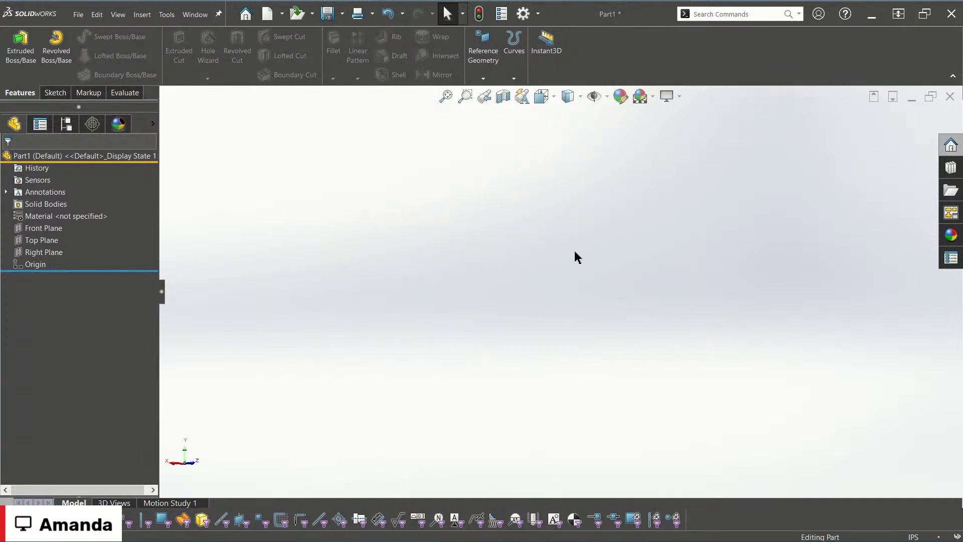
pyautogui.rightClick(612, 54)
pyautogui.click(633, 194)
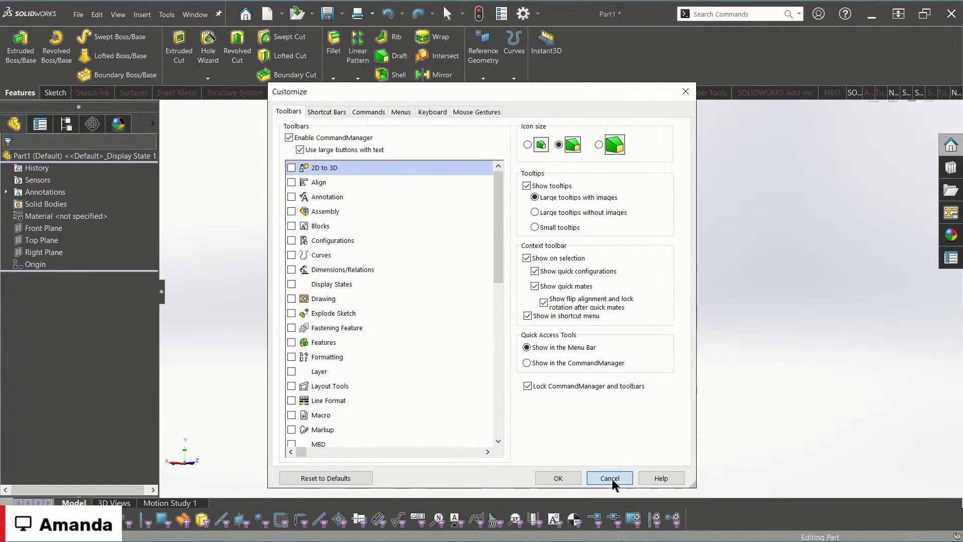
pyautogui.press('Escape')
pyautogui.click(54, 57)
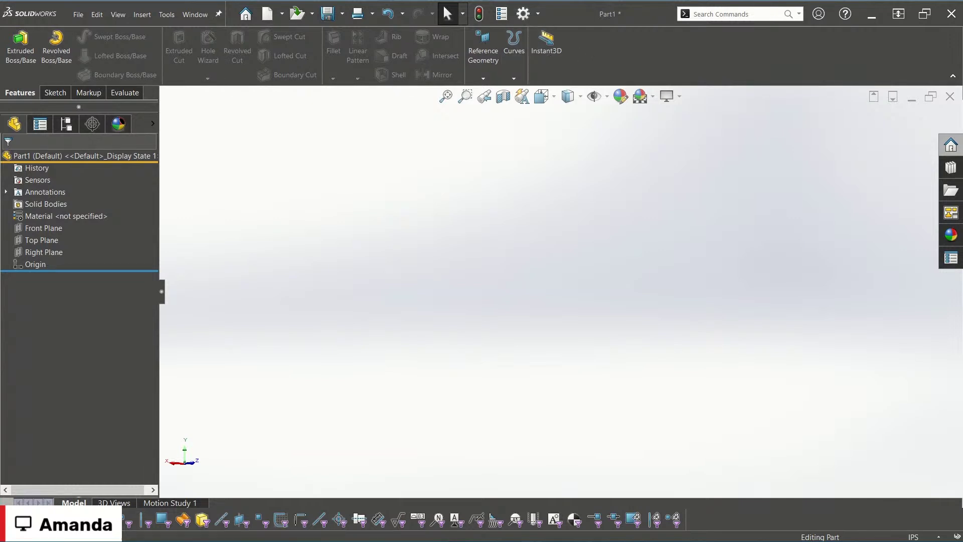
# Step: Turn the Show tooltips option off and on again in the Customize settings, and close them
pyautogui.rightClick(590, 48)
pyautogui.click(635, 105)
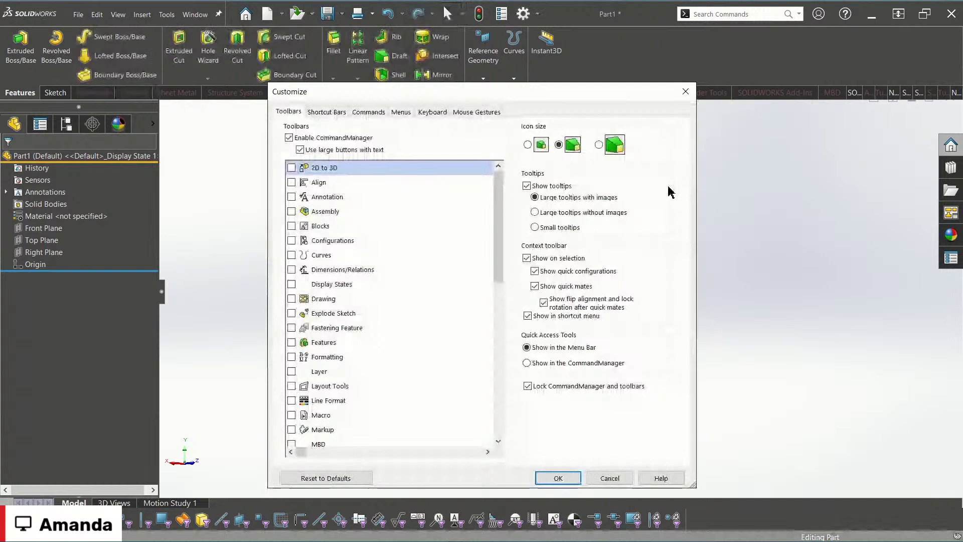
pyautogui.click(558, 186)
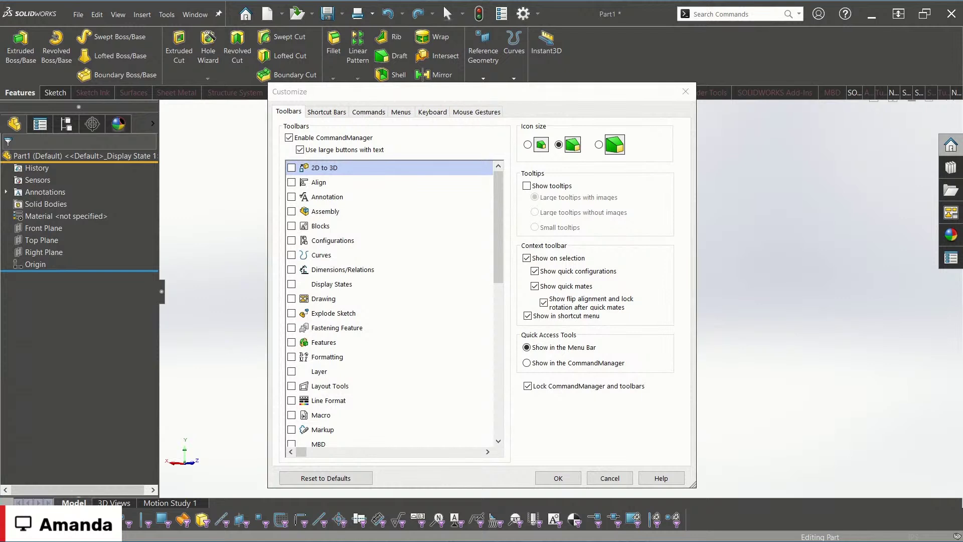
pyautogui.click(567, 186)
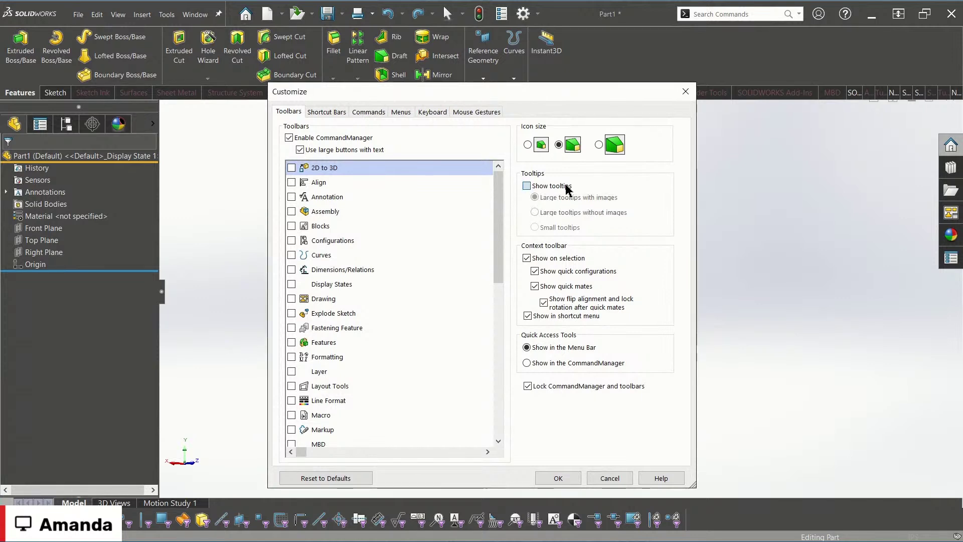
pyautogui.click(569, 480)
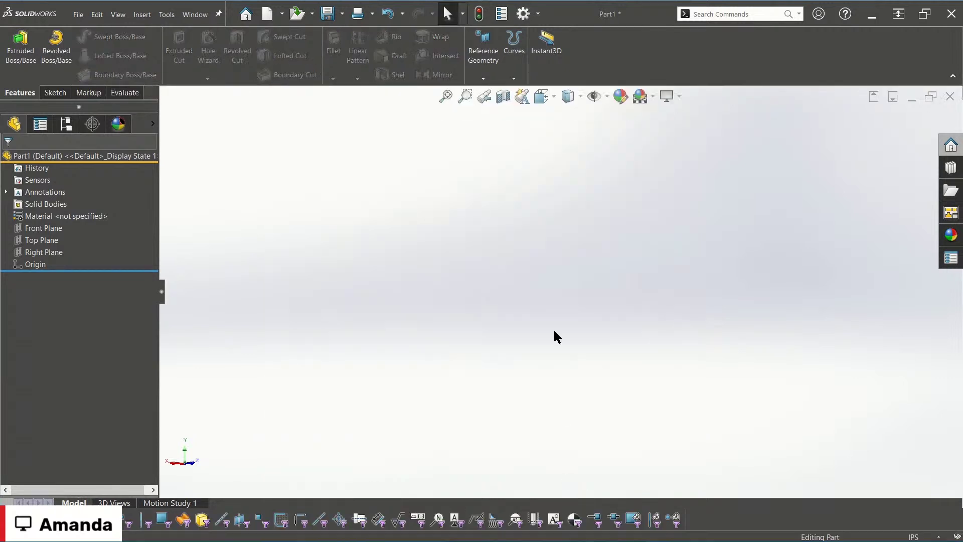
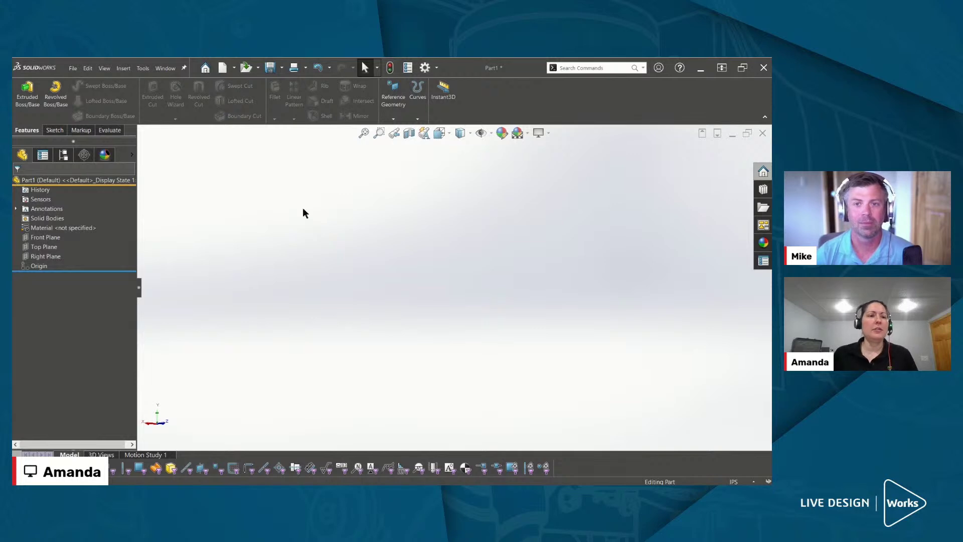
# Step: Glance at the Evaluate commands, return to the Features commands, and unlock the CommandManager and toolbars in the Customize settings
pyautogui.click(121, 133)
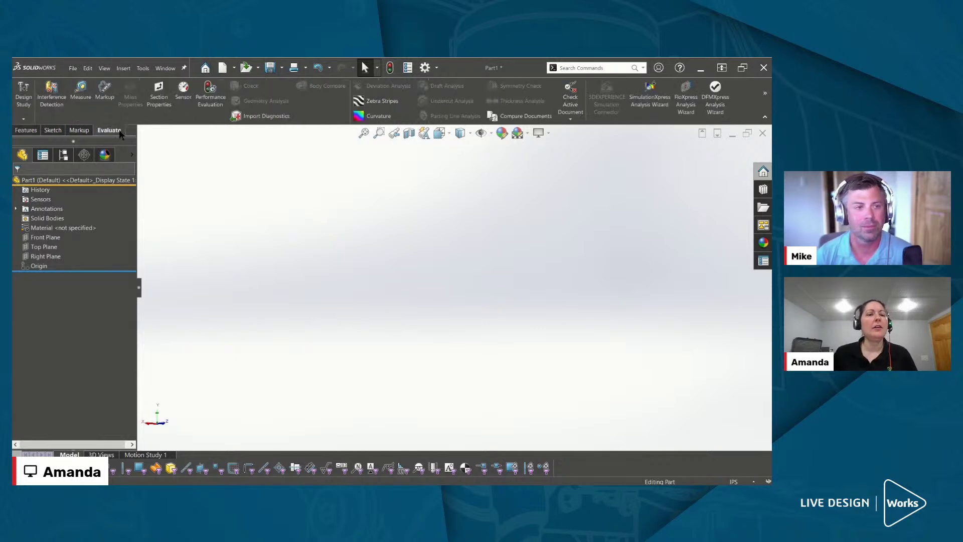
pyautogui.click(33, 133)
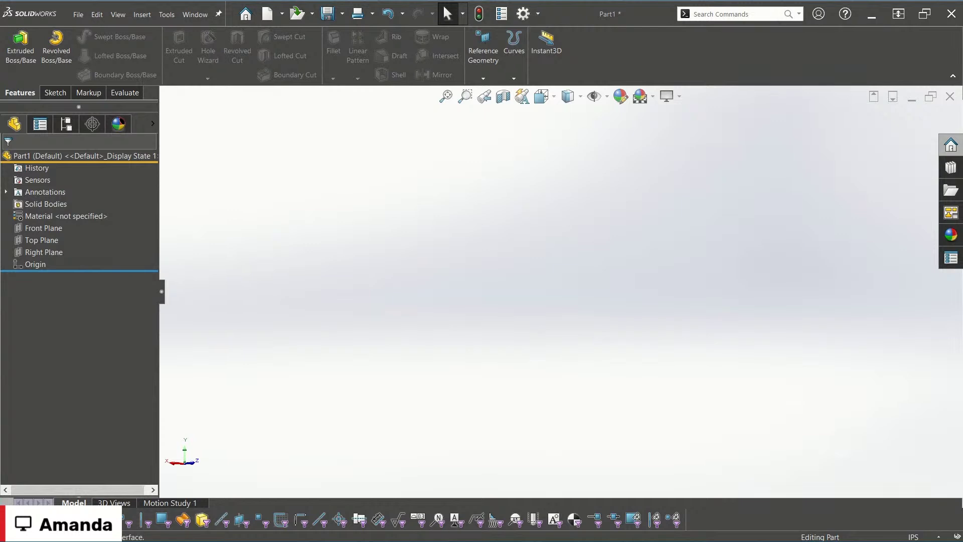
pyautogui.click(640, 106)
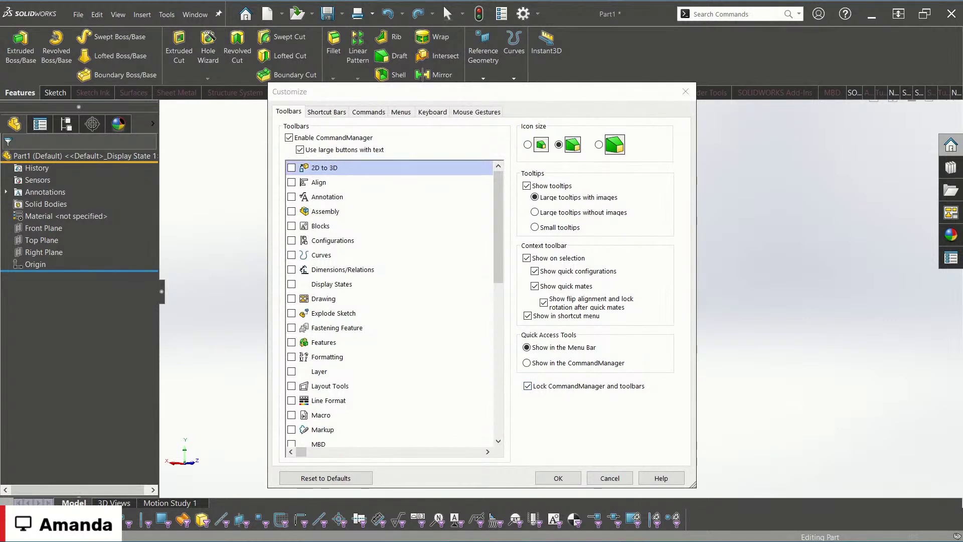
pyautogui.click(606, 387)
pyautogui.click(574, 477)
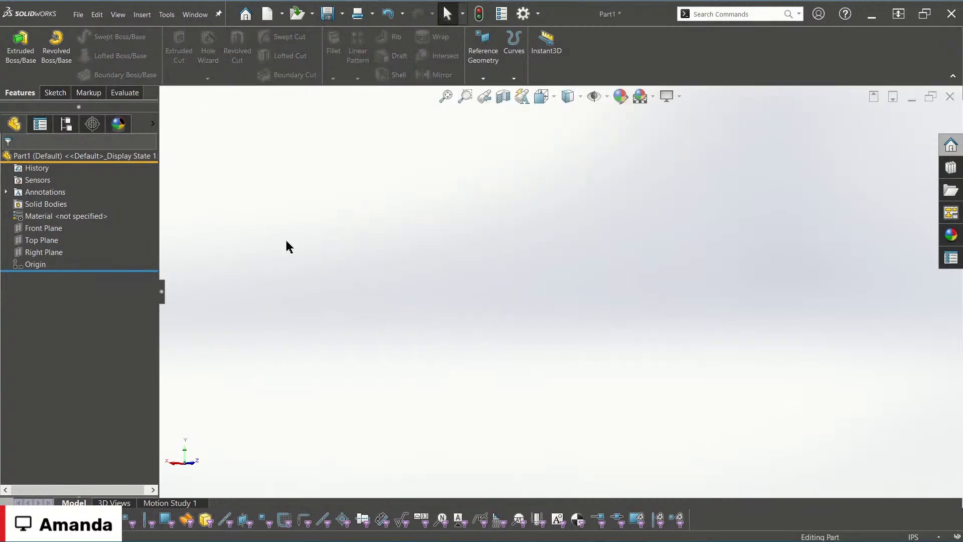
# Step: Undock the CommandManager as a floating palette over the graphics area, and dock it back above the model
pyautogui.moveTo(127, 96); pyautogui.dragTo(431, 125)
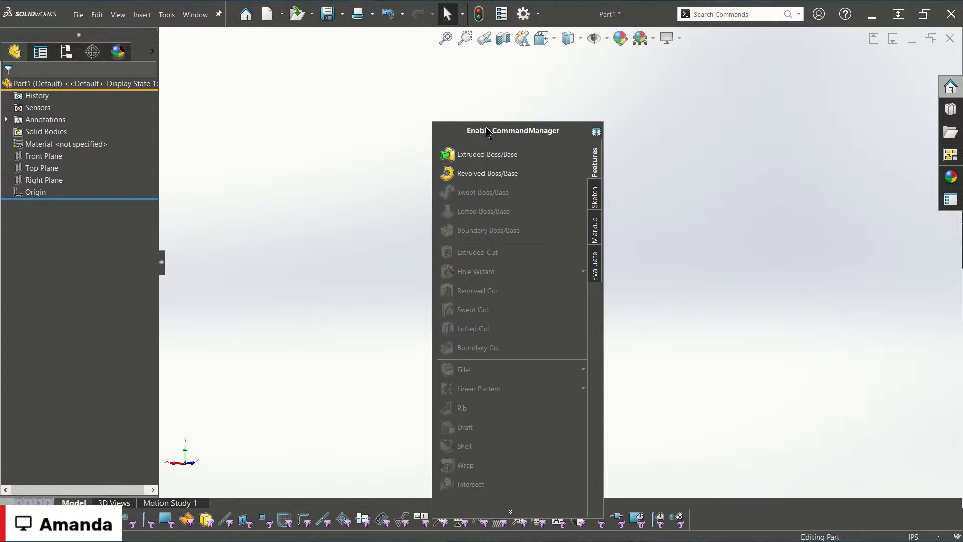
pyautogui.moveTo(486, 131); pyautogui.dragTo(482, 41)
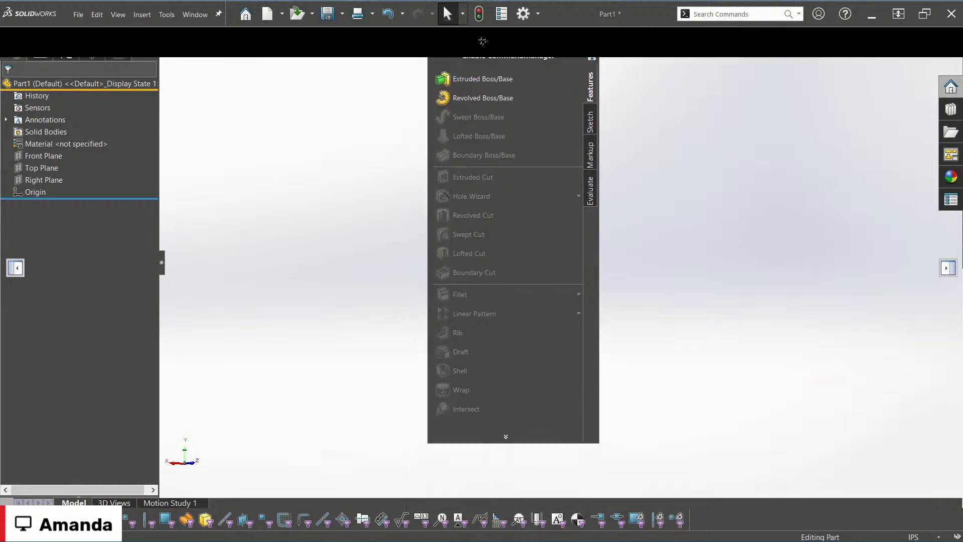
pyautogui.moveTo(482, 41); pyautogui.dragTo(483, 40)
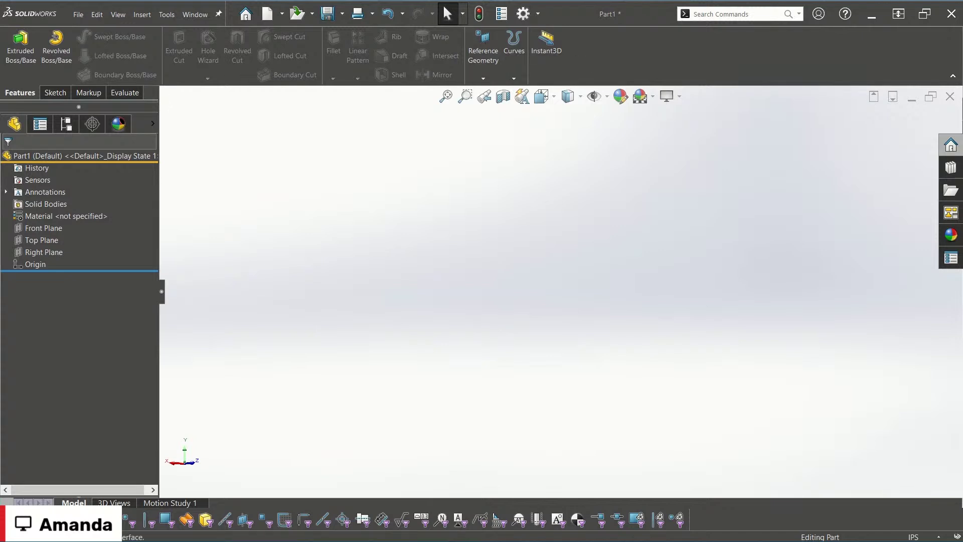
# Step: Enable the Lock CommandManager and toolbars option in the Customize settings and apply it
pyautogui.click(679, 112)
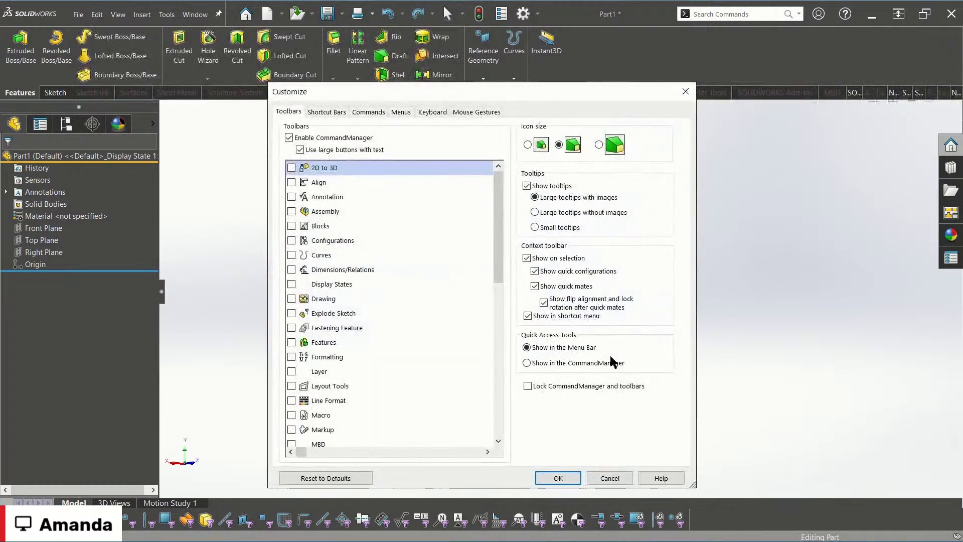
pyautogui.click(600, 384)
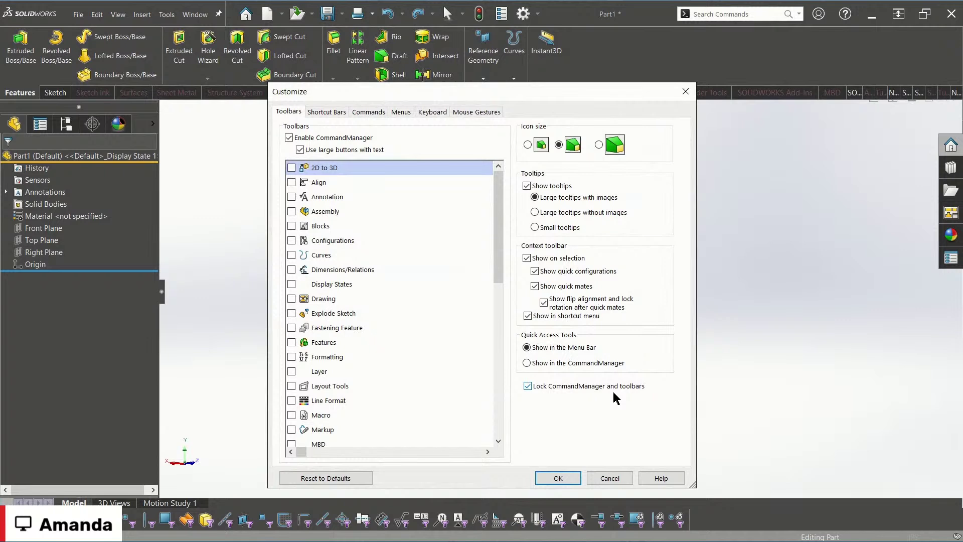
pyautogui.click(559, 477)
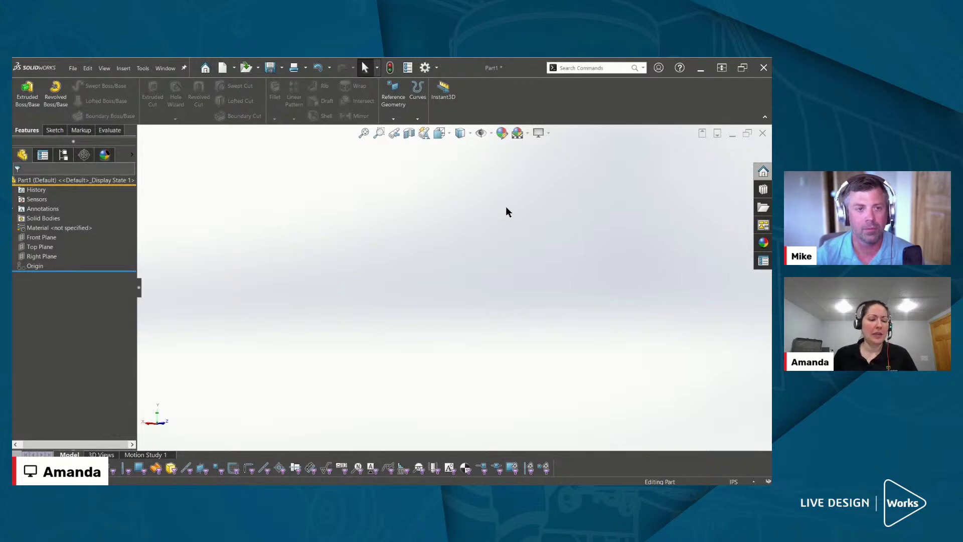
# Step: Hide and restore the CommandManager and toolbars repeatedly to demonstrate maximizing the graphics area
pyautogui.press('F10')
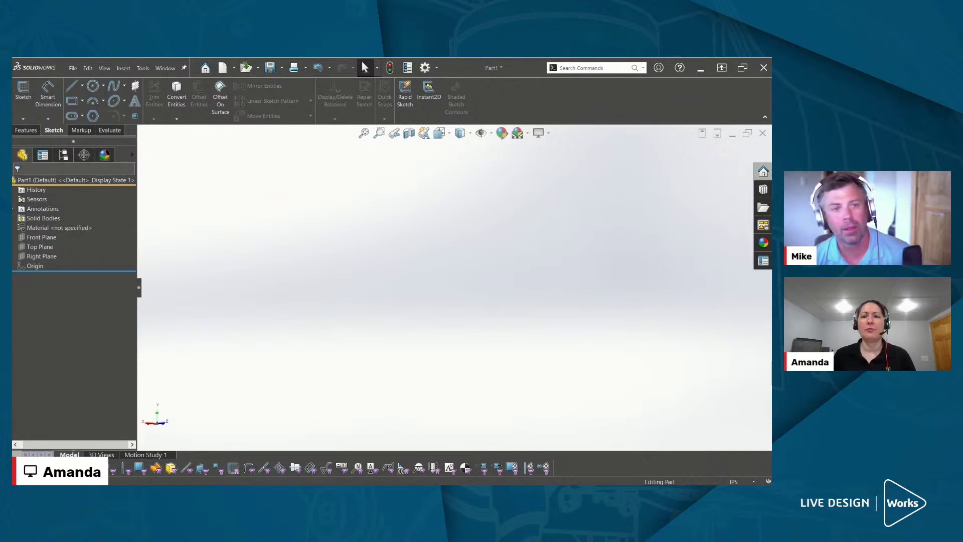
pyautogui.click(589, 100)
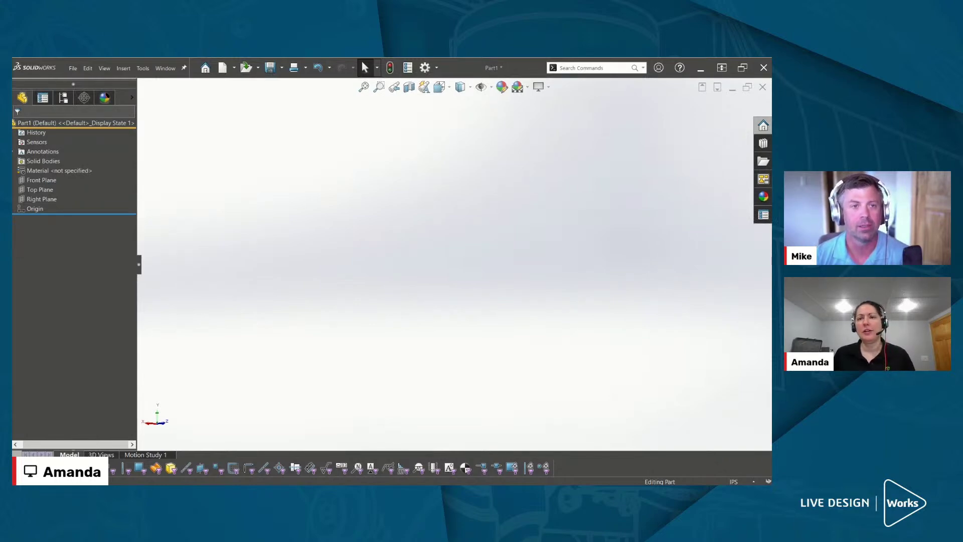
pyautogui.press('F10')
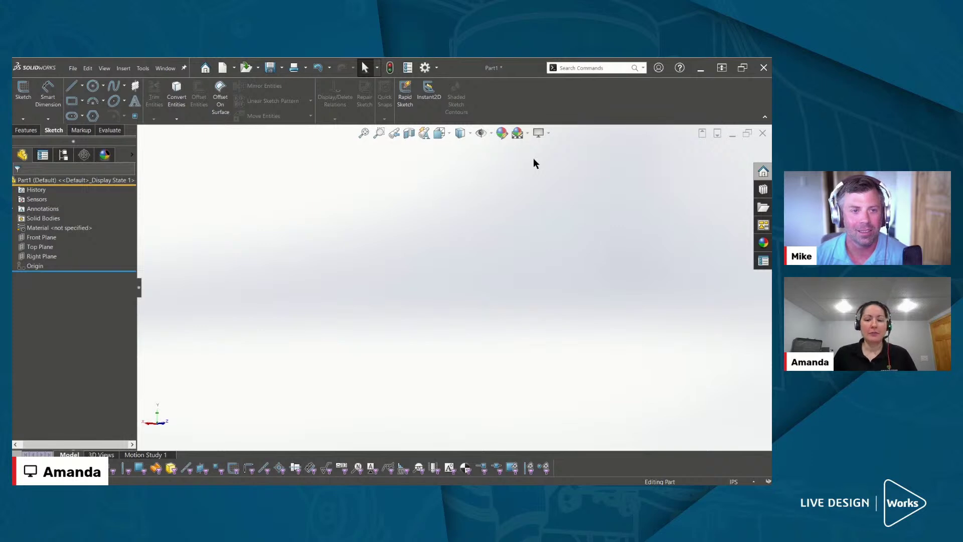
pyautogui.press('F10')
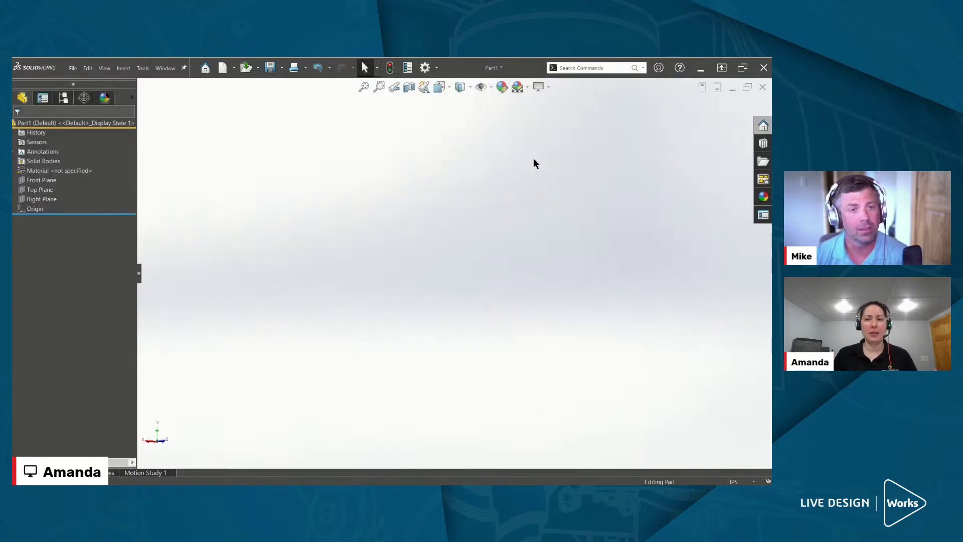
pyautogui.press('F10')
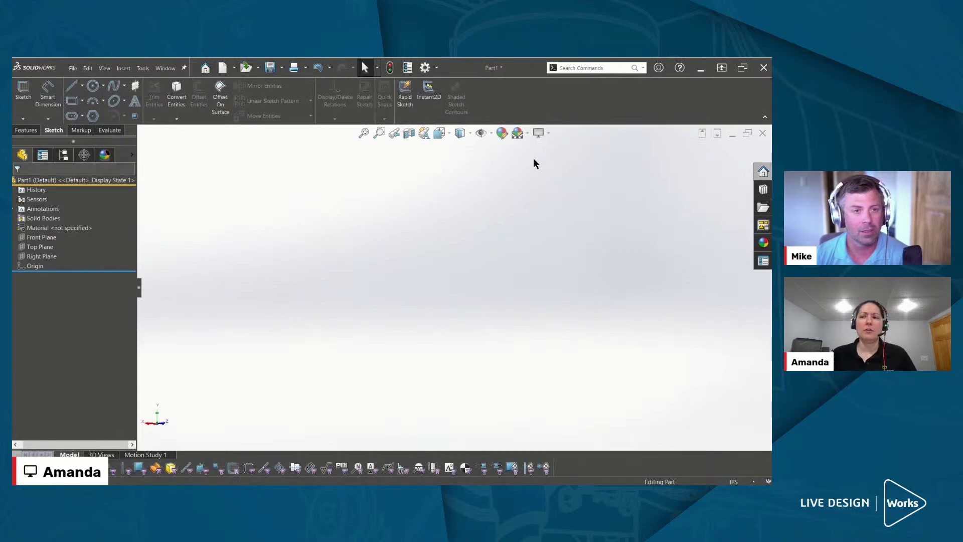
# Step: Collapse the CommandManager to its category names, temporarily reveal the Evaluate commands, and pin the CommandManager open again
pyautogui.click(764, 119)
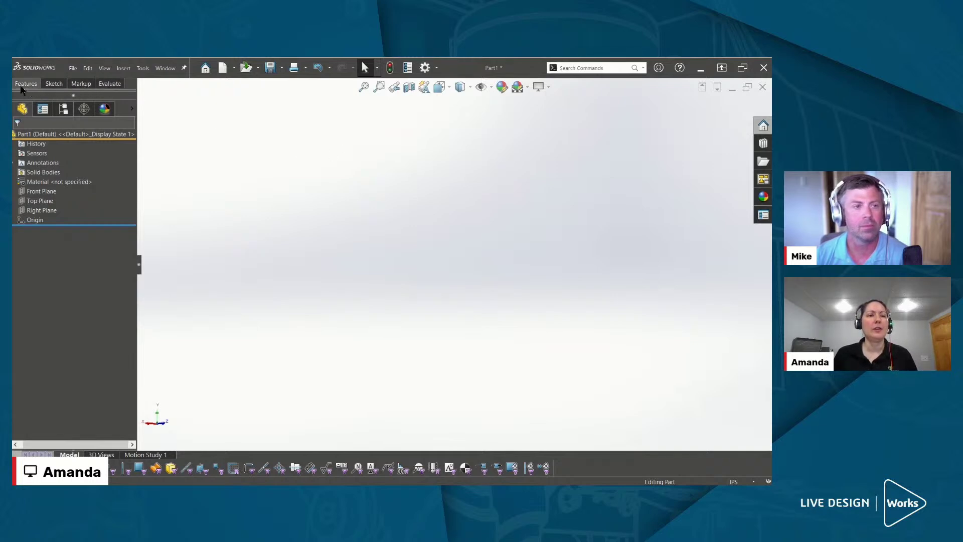
pyautogui.click(113, 85)
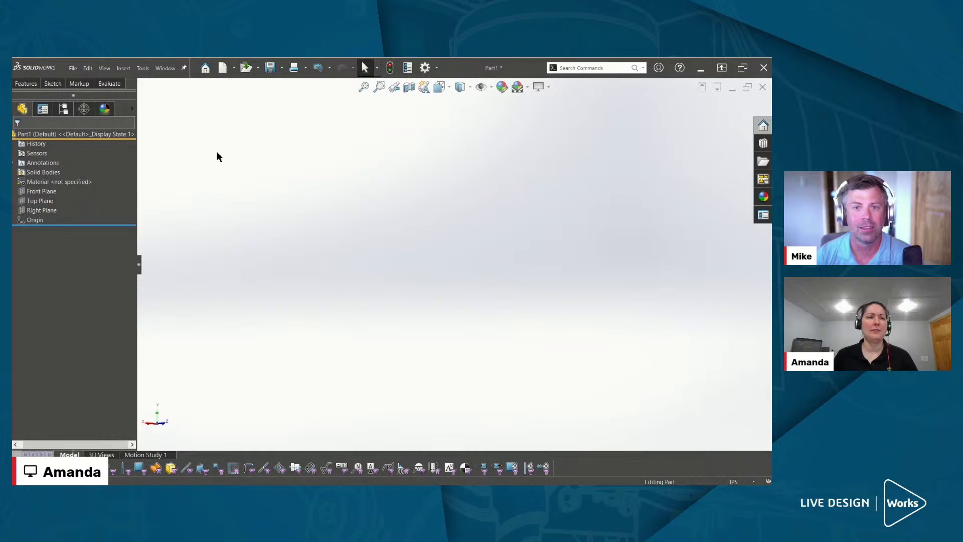
pyautogui.click(110, 84)
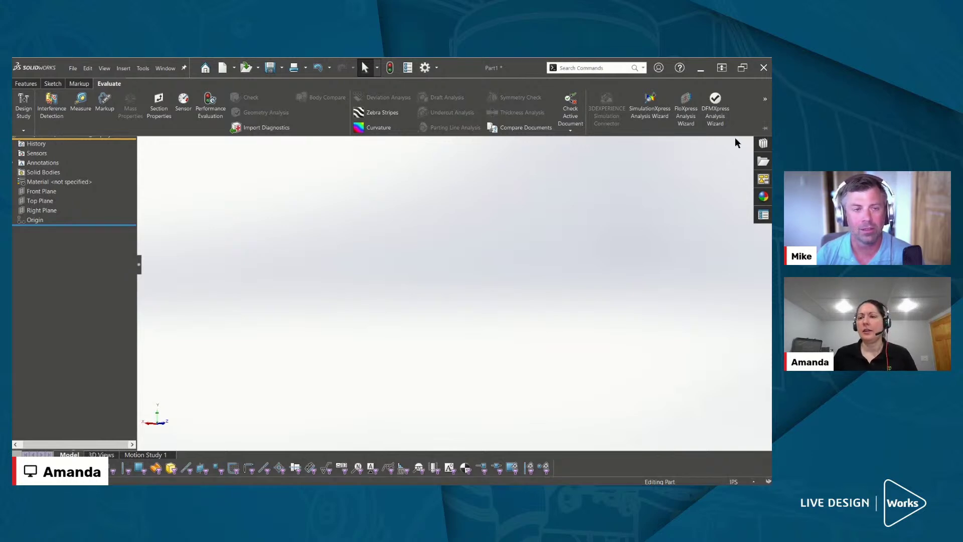
pyautogui.click(764, 128)
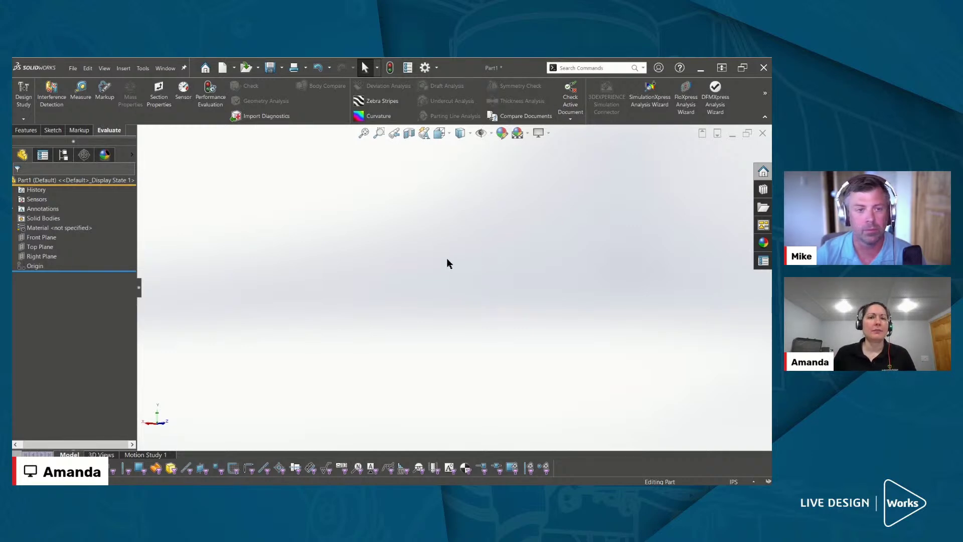
# Step: Set the interface Background theme to Light in the system color options and apply it
pyautogui.click(424, 69)
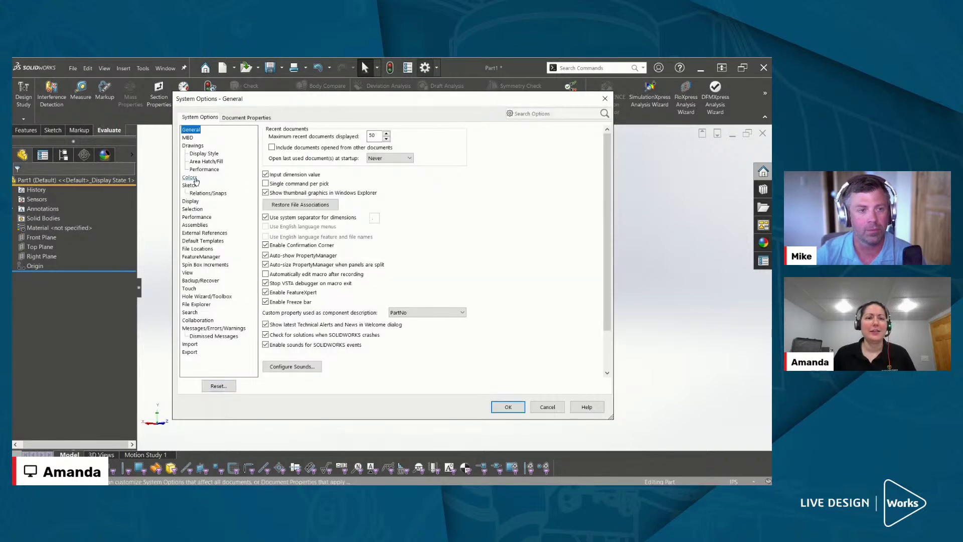
pyautogui.click(194, 179)
pyautogui.click(366, 158)
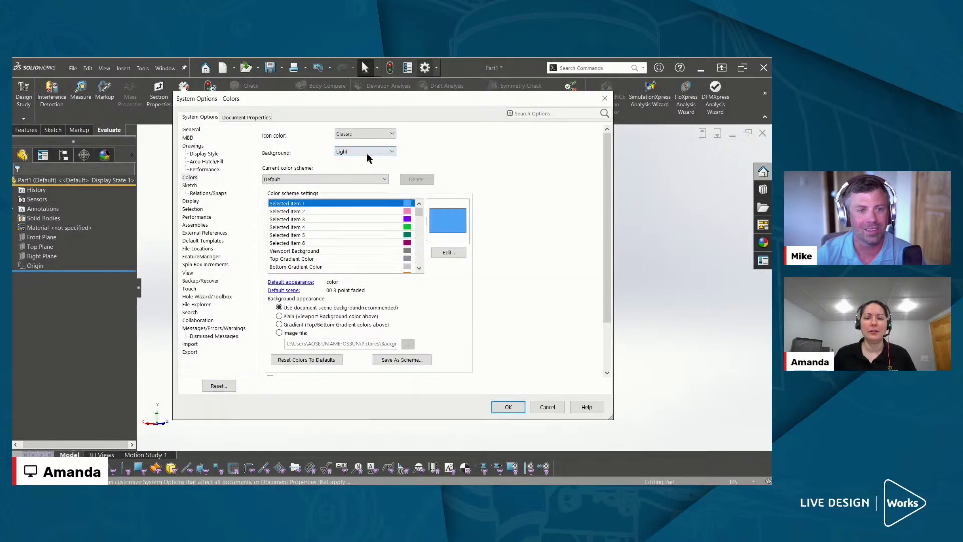
pyautogui.click(501, 406)
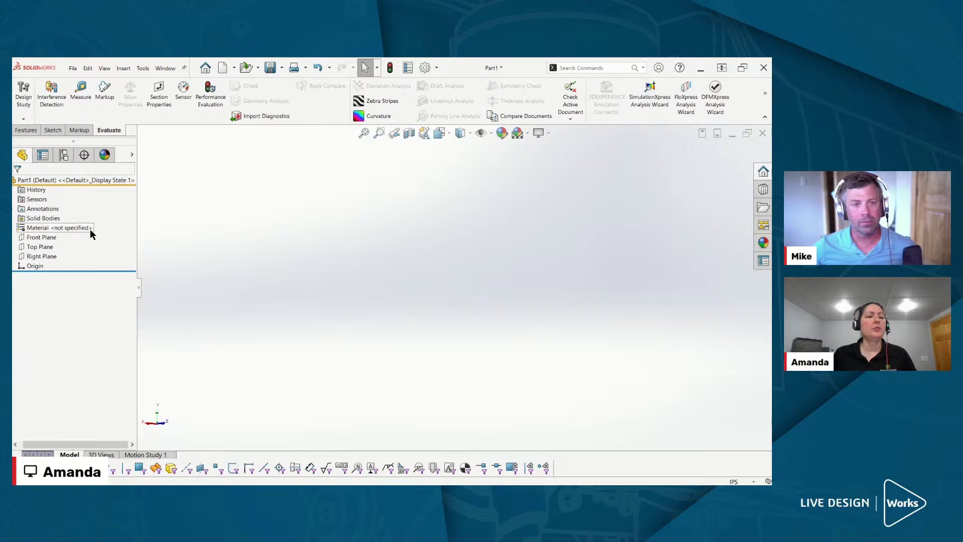
pyautogui.click(48, 238)
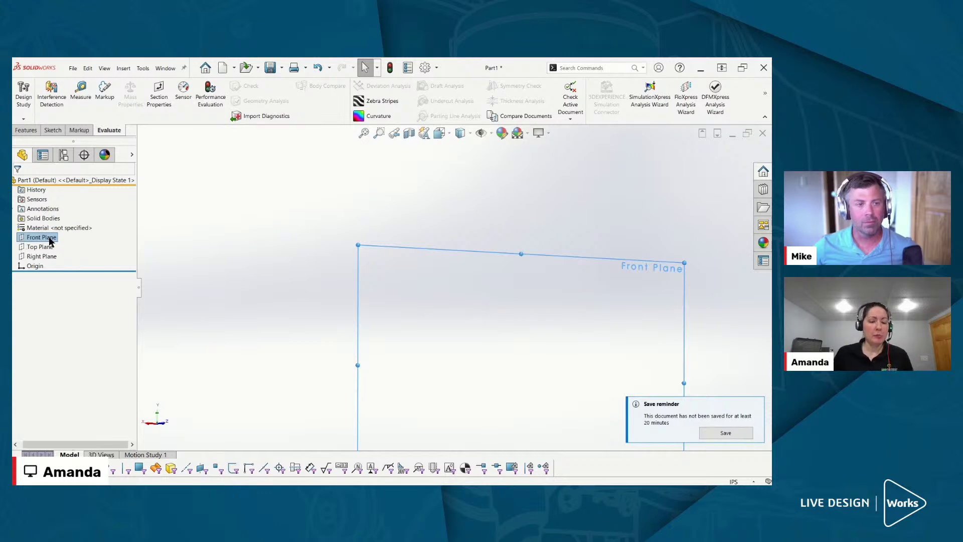
pyautogui.click(22, 238)
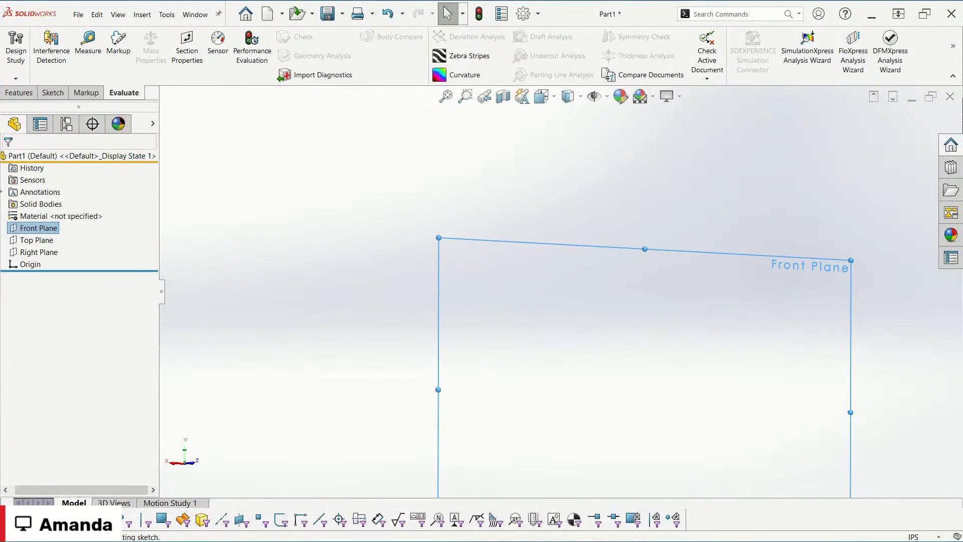
pyautogui.click(46, 230)
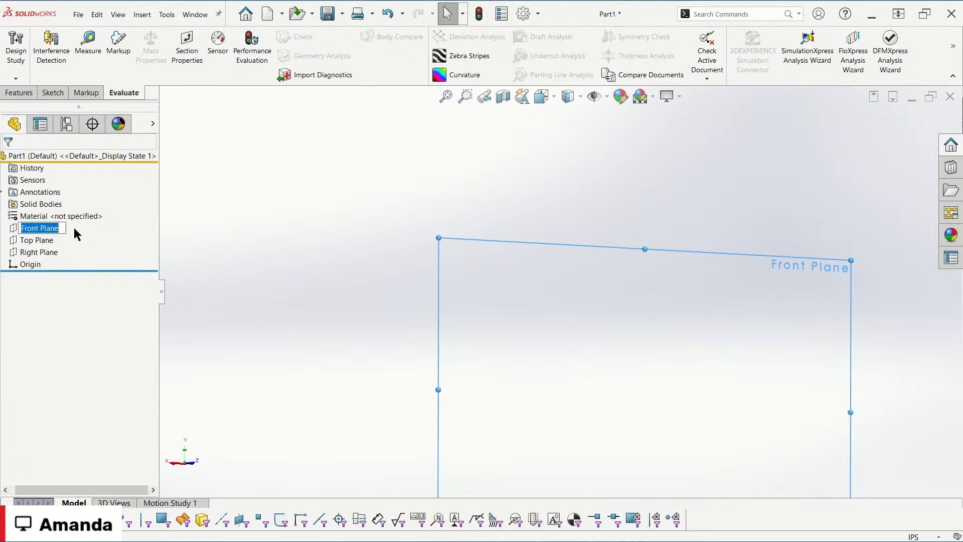
pyautogui.press('Return')
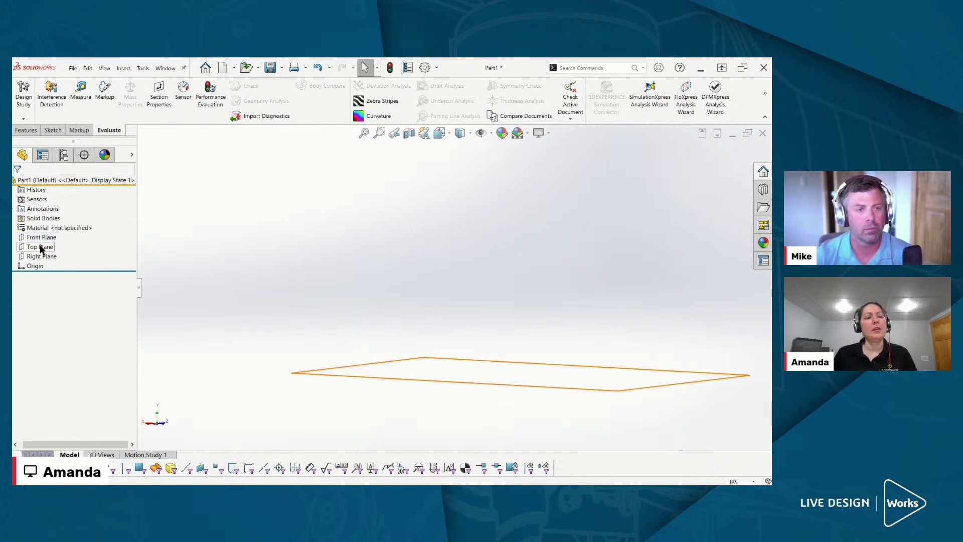
# Step: Open a new sketch on the Front Plane
pyautogui.click(25, 239)
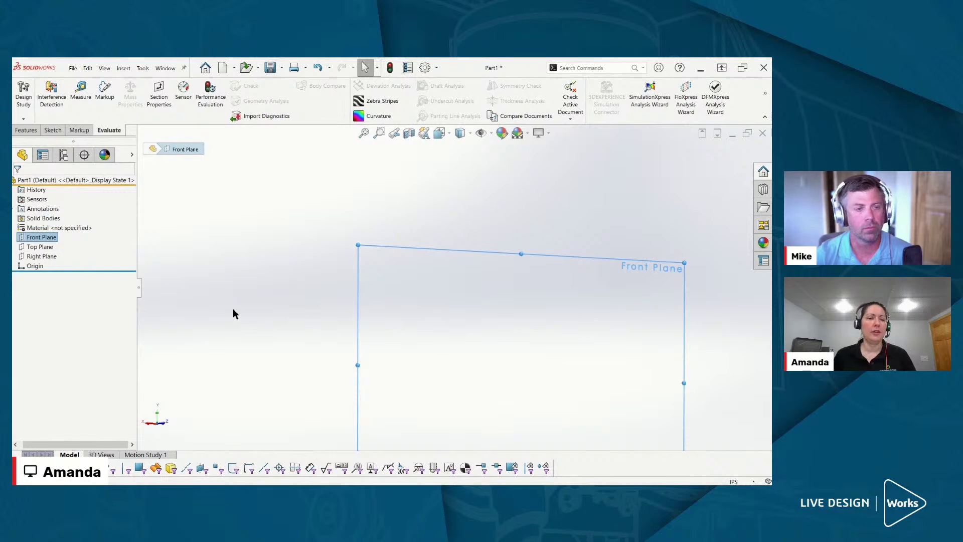
pyautogui.press('f')
pyautogui.scroll(-2, 511, 343)
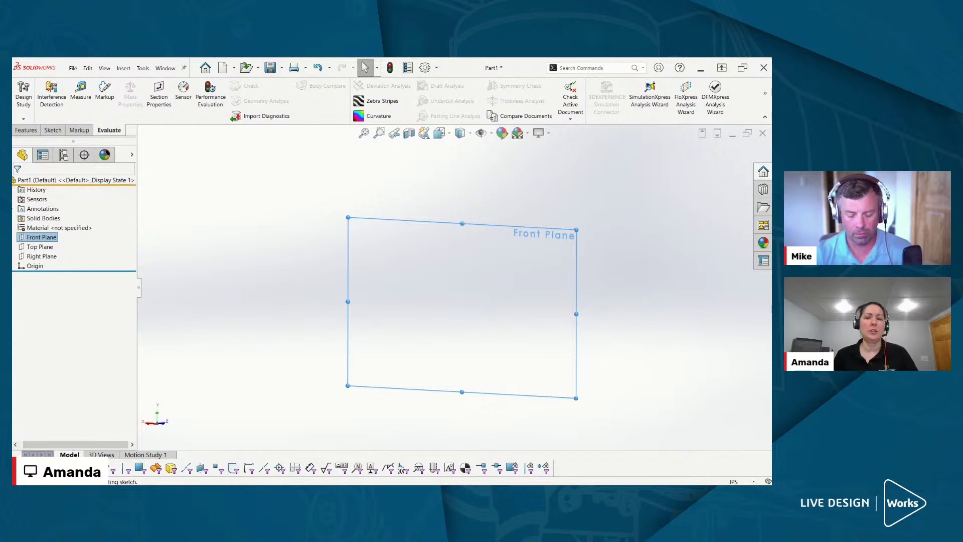
pyautogui.click(27, 221)
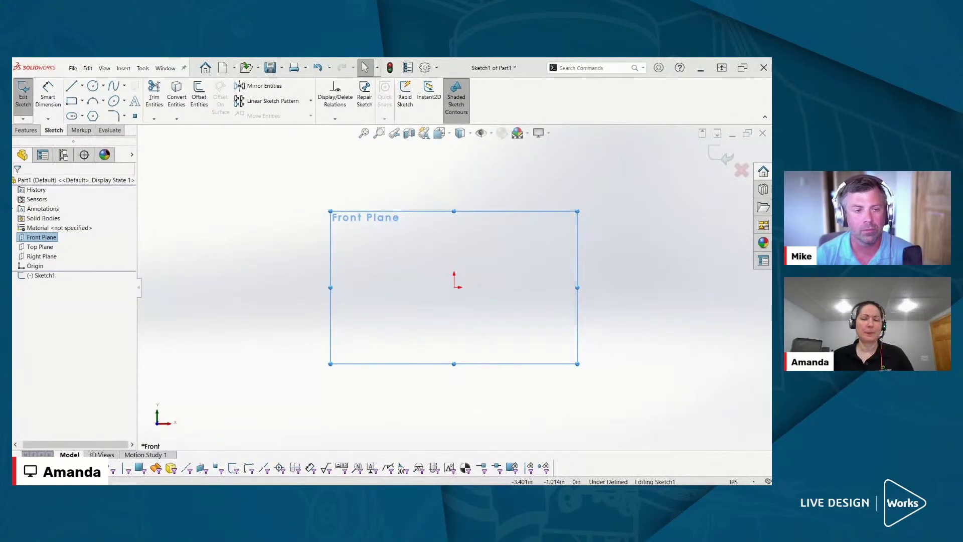
# Step: Sketch a closed right triangle from the origin with a vertical leg about 2.8 in and a horizontal leg about 2.7 in
pyautogui.scroll(-2, 605, 264)
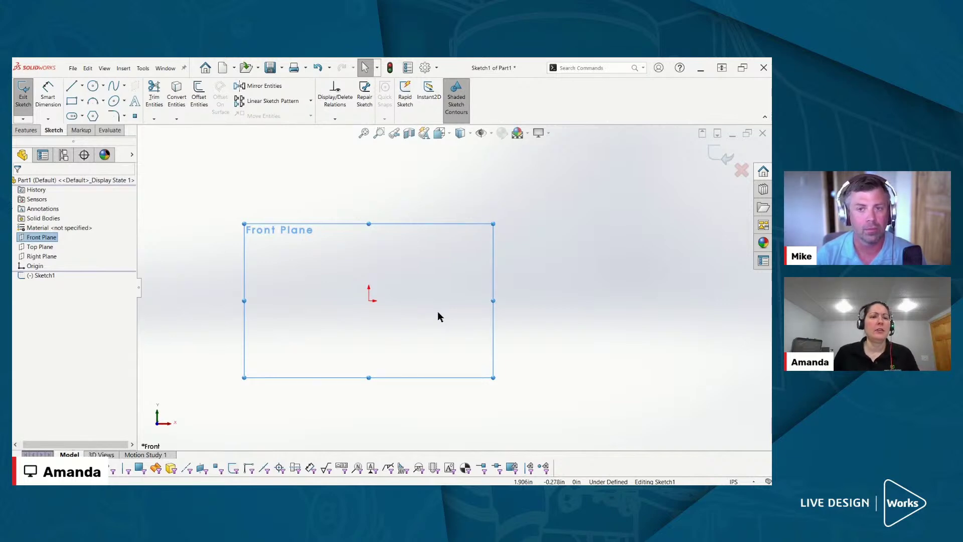
pyautogui.click(72, 87)
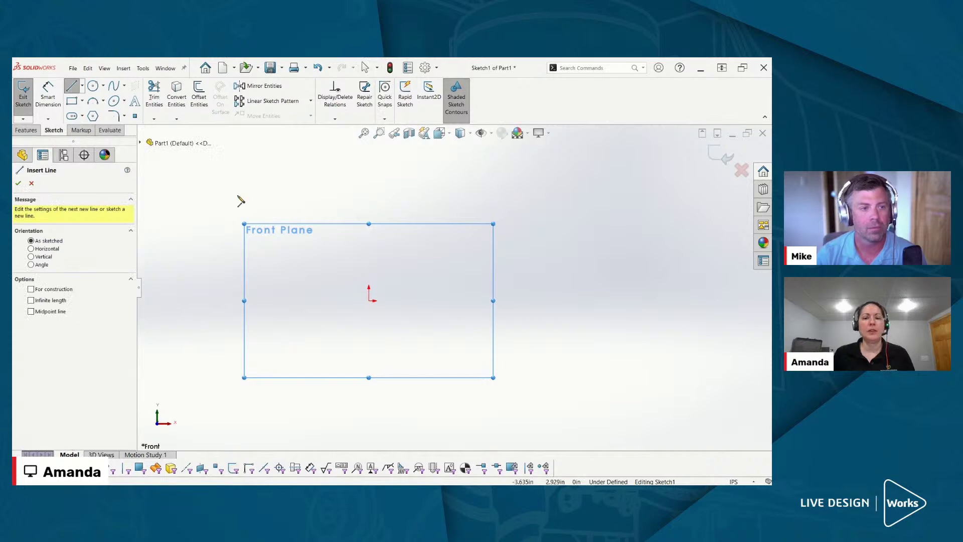
pyautogui.click(368, 300)
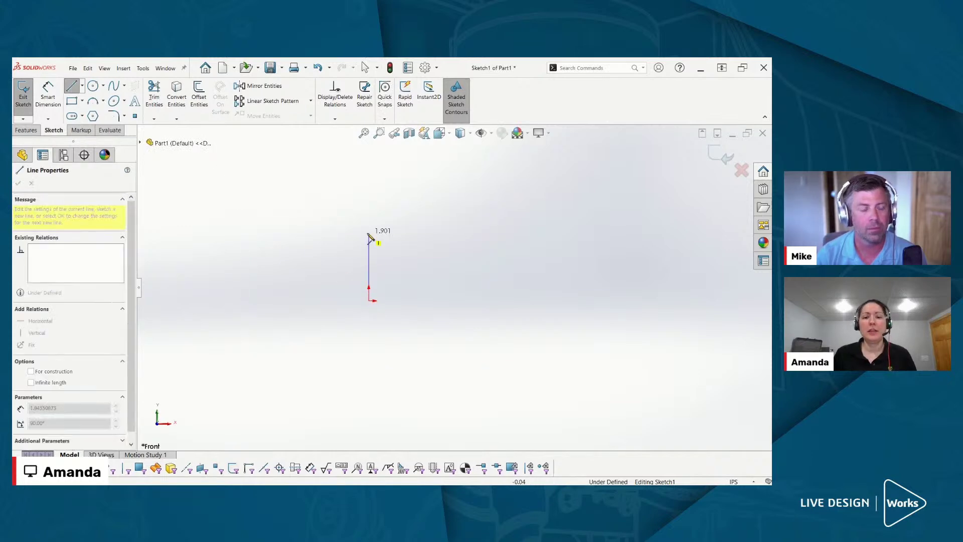
pyautogui.click(369, 203)
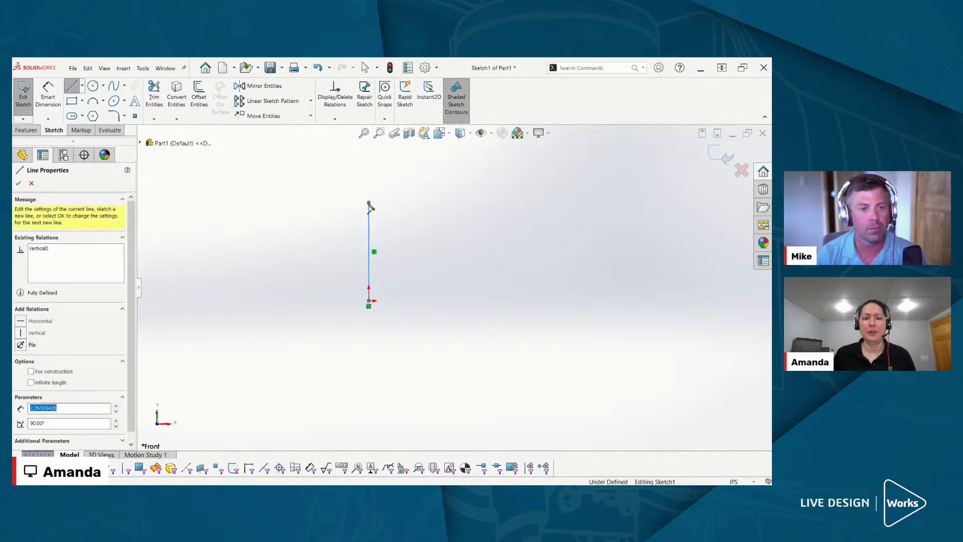
pyautogui.click(464, 300)
pyautogui.click(369, 301)
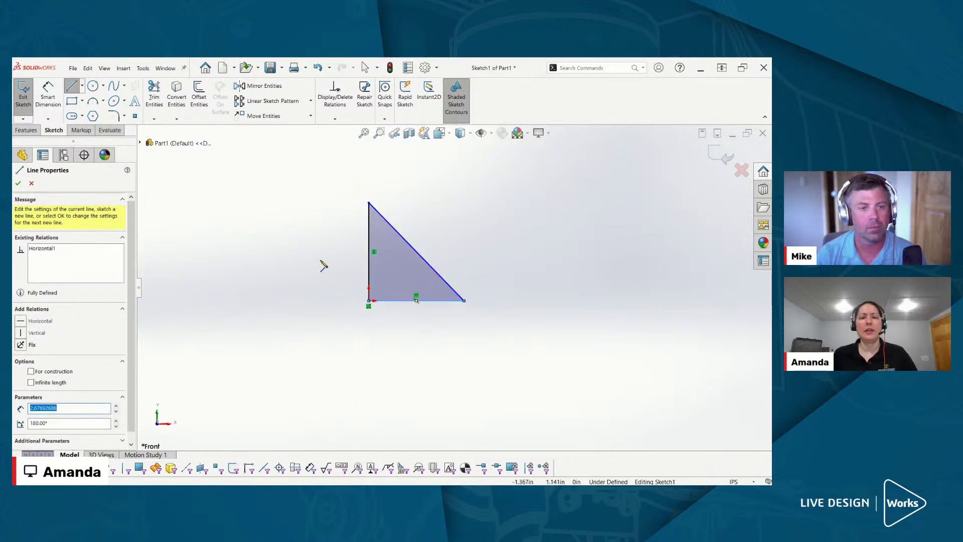
pyautogui.press('Escape')
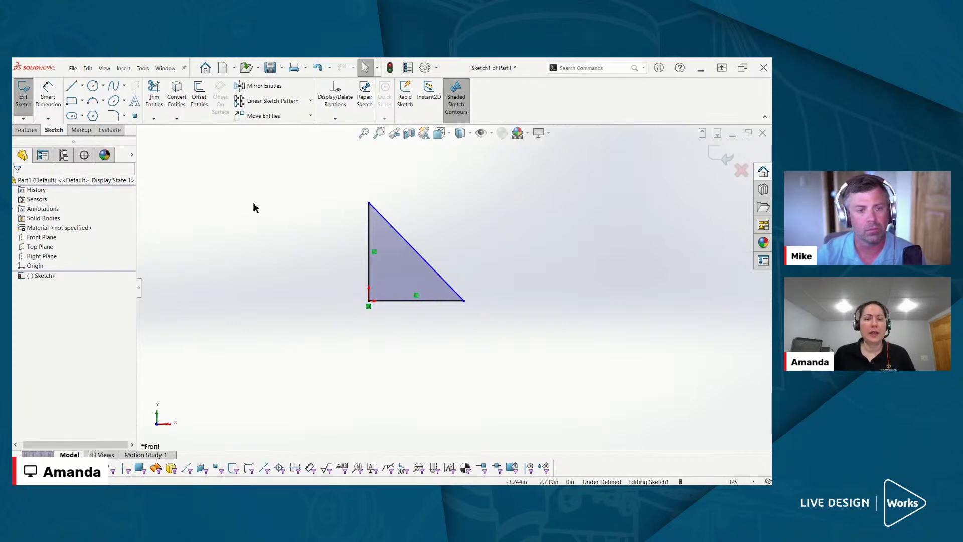
# Step: Dimension the exterior angle between the right triangle's hypotenuse and its vertical leg's extension, and set it to 130°
pyautogui.click(49, 103)
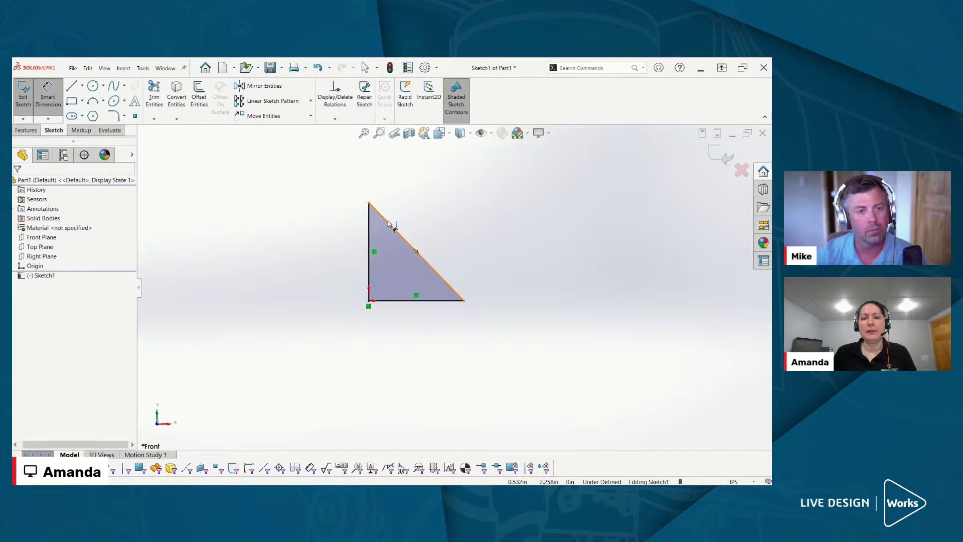
pyautogui.click(390, 225)
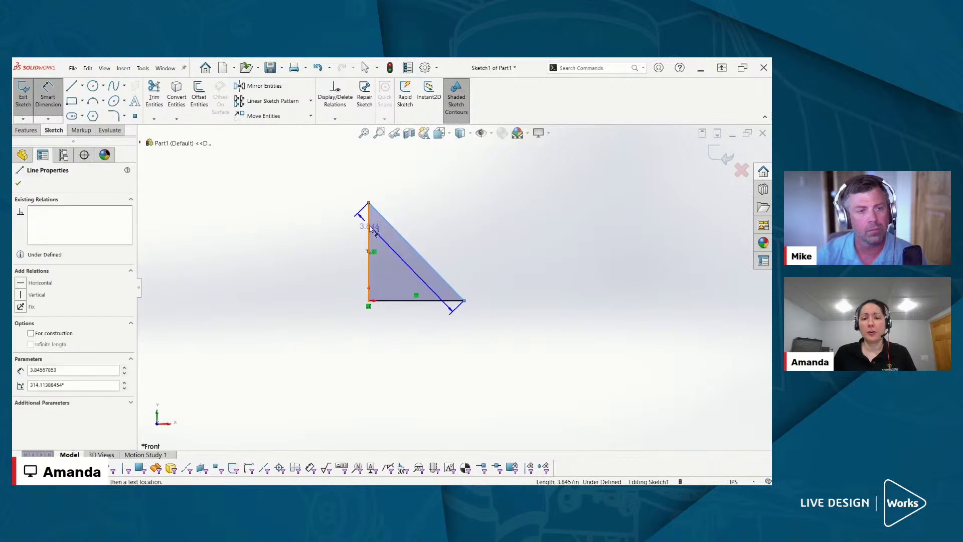
pyautogui.click(369, 227)
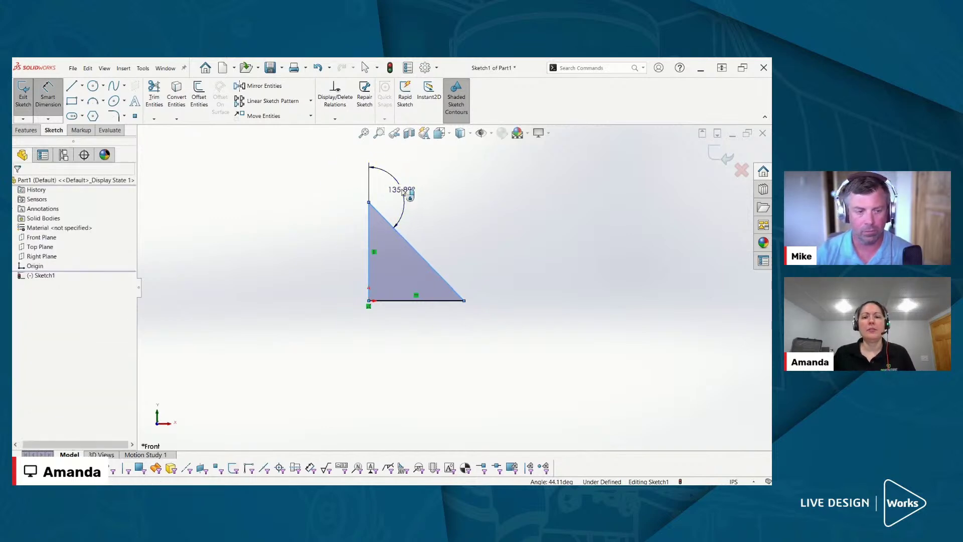
pyautogui.click(401, 191)
pyautogui.moveTo(385, 159); pyautogui.dragTo(443, 159)
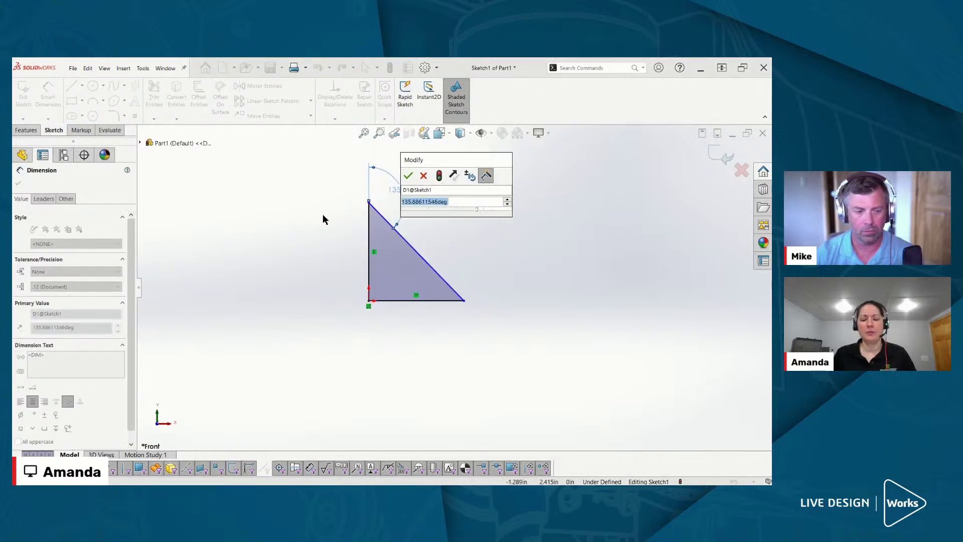
pyautogui.click(322, 220)
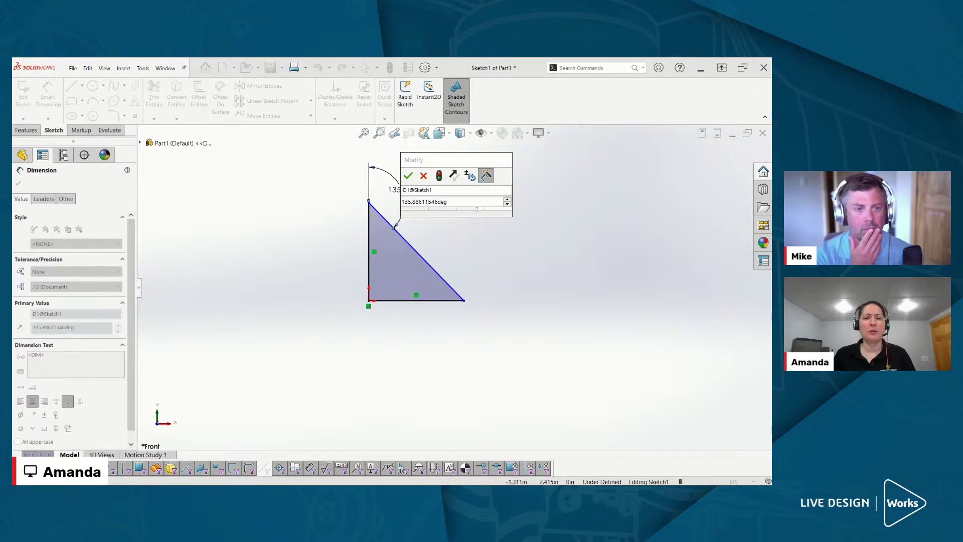
pyautogui.click(421, 202)
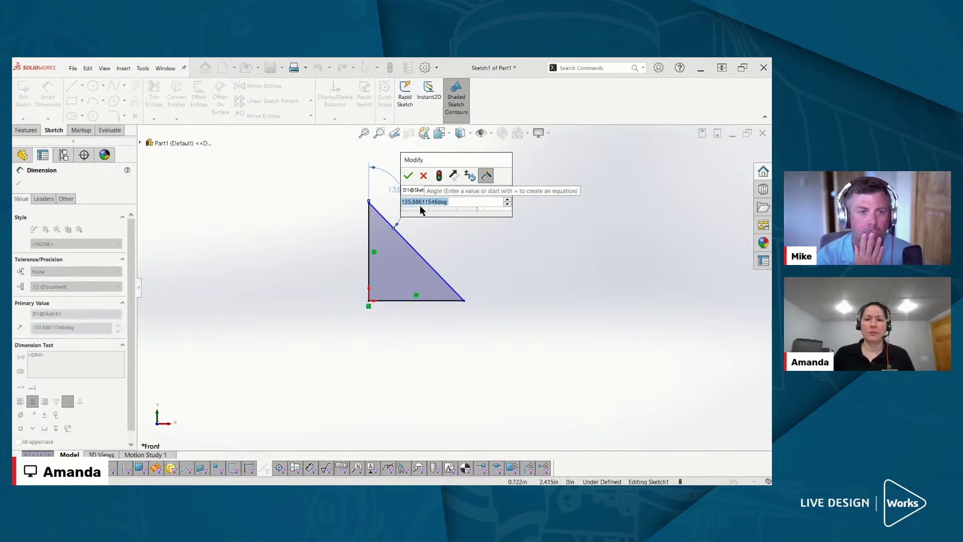
pyautogui.write('130')
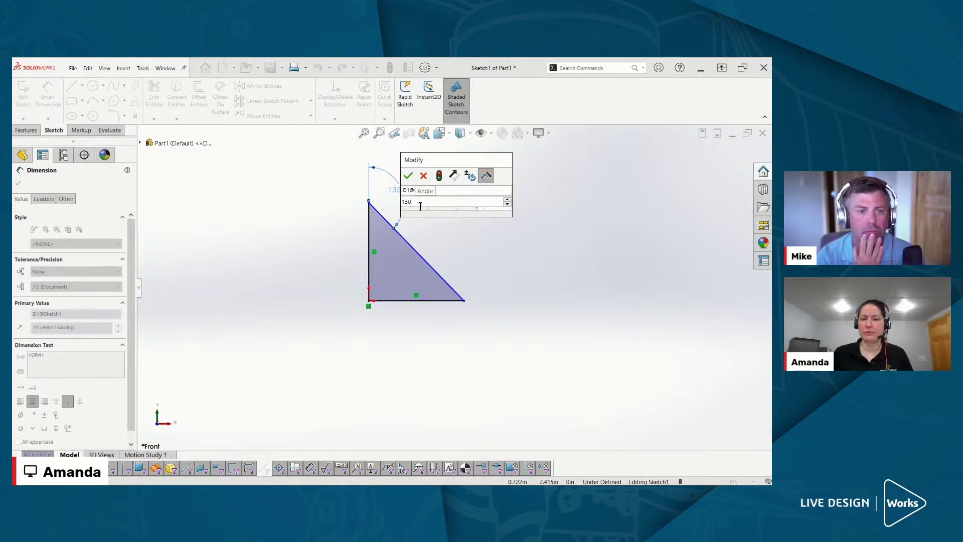
pyautogui.press('Return')
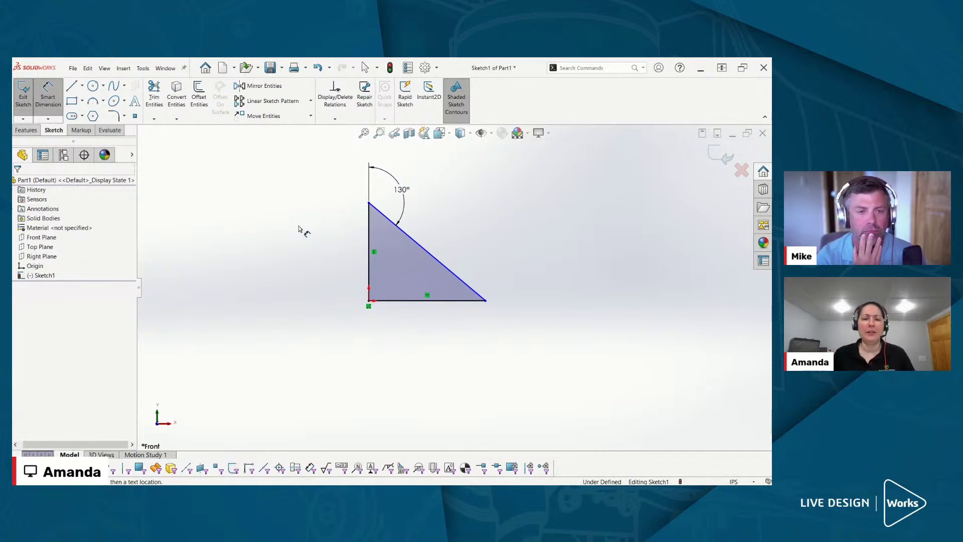
# Step: Sketch a second closed triangle with no horizontal or vertical edges, left of the first, with its right edge about 4.6 in long
pyautogui.scroll(2, 291, 231)
pyautogui.scroll(-2, 266, 235)
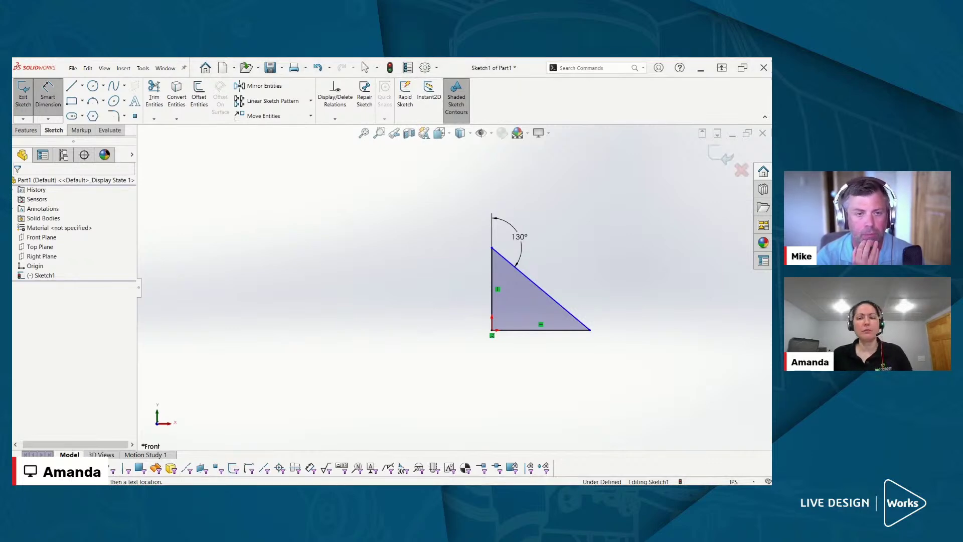
pyautogui.click(71, 86)
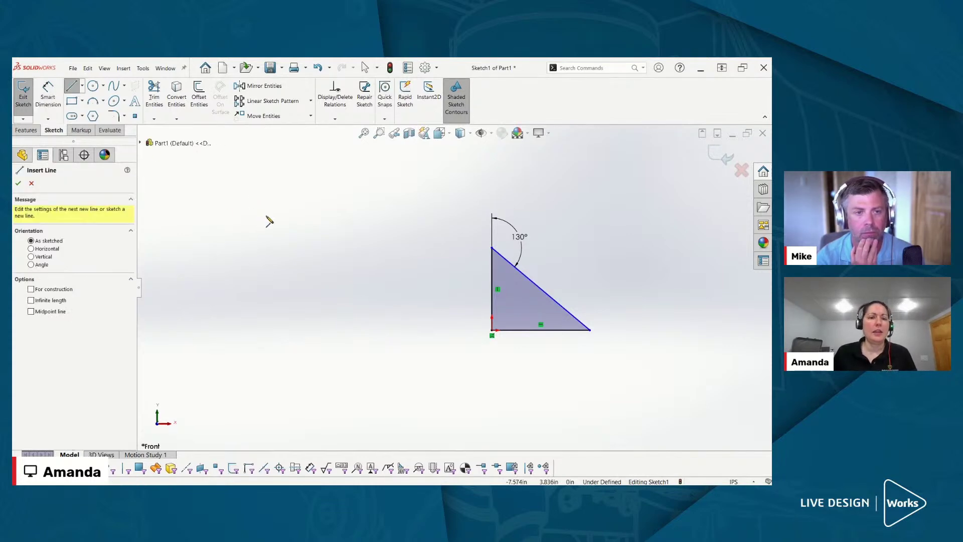
pyautogui.click(265, 215)
pyautogui.click(227, 316)
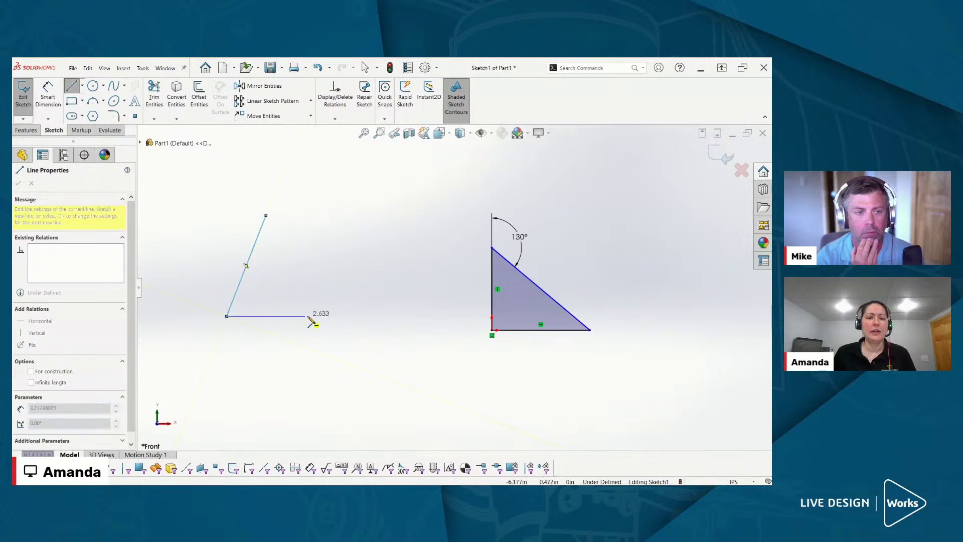
pyautogui.click(358, 319)
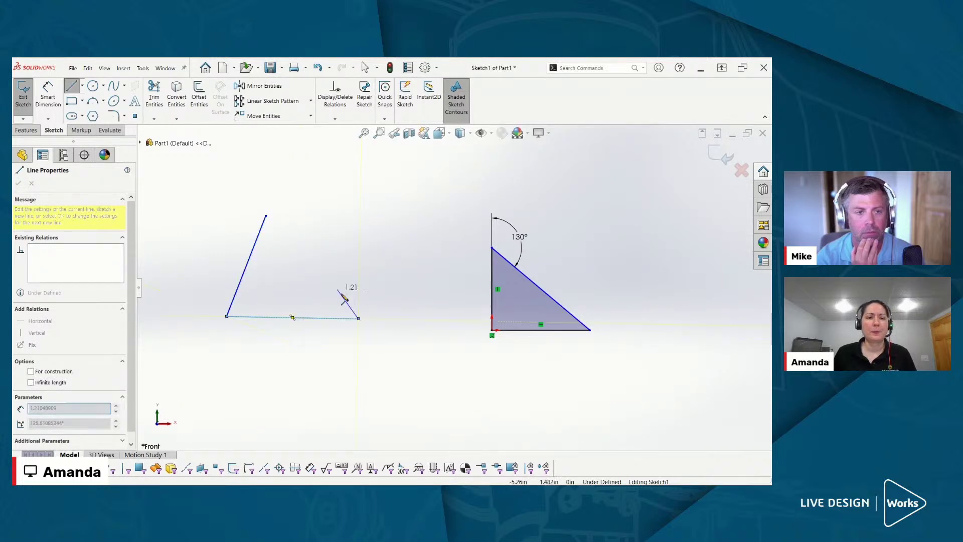
pyautogui.click(265, 216)
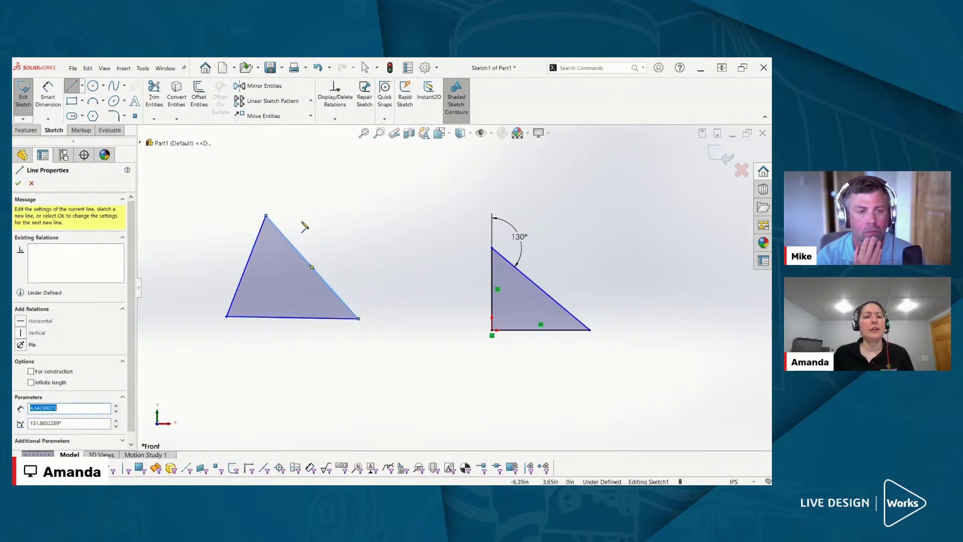
pyautogui.press('Escape')
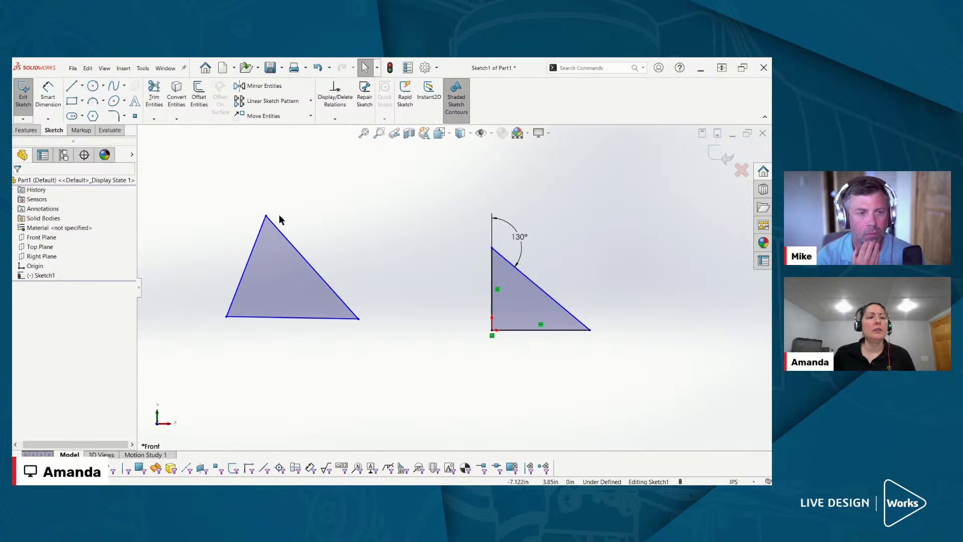
# Step: Dimension the angle between the second triangle's right edge and an upward vertical reference at its apex, setting it to 140°
pyautogui.click(49, 101)
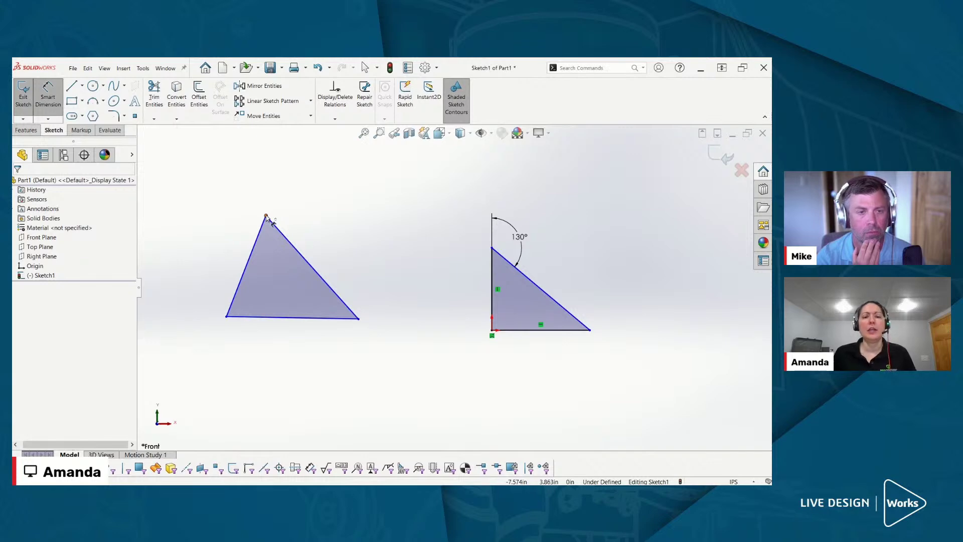
pyautogui.click(290, 243)
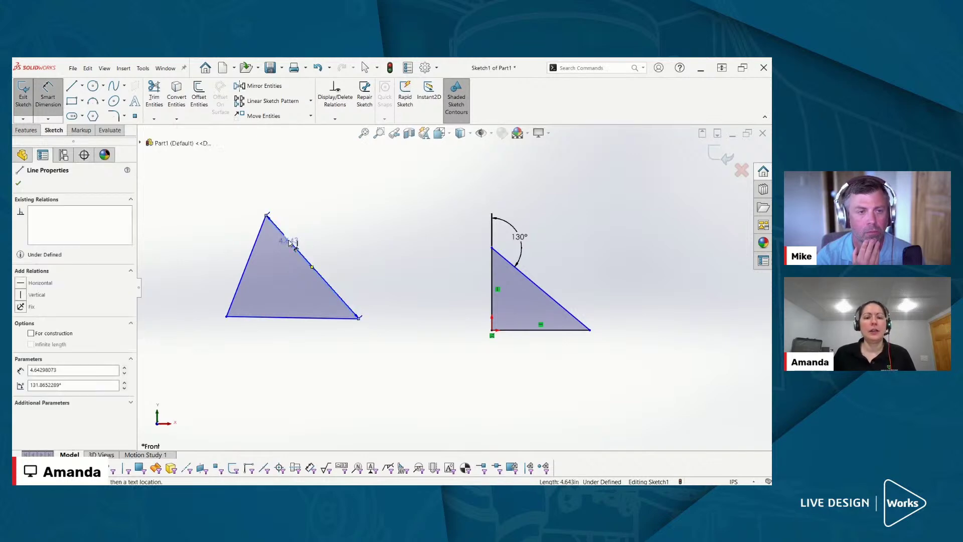
pyautogui.click(267, 216)
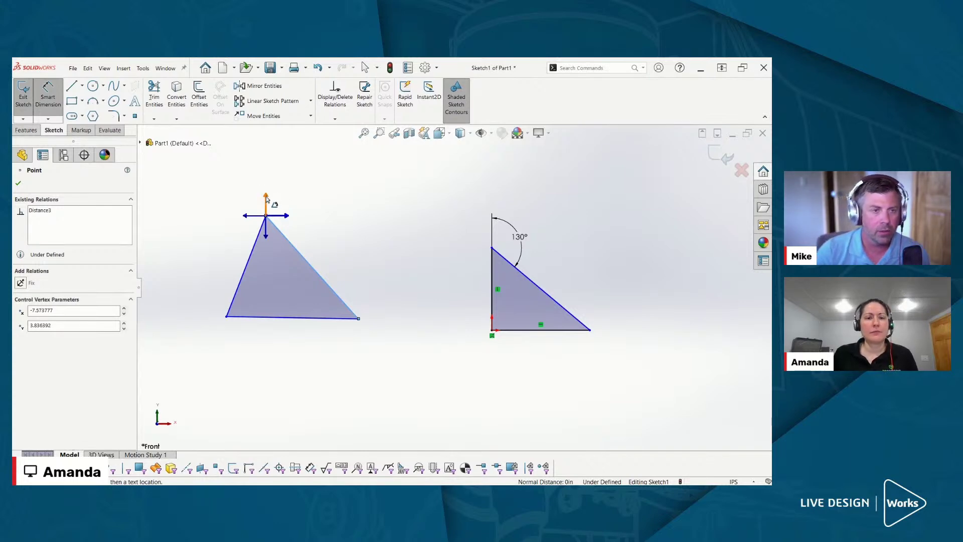
pyautogui.click(266, 199)
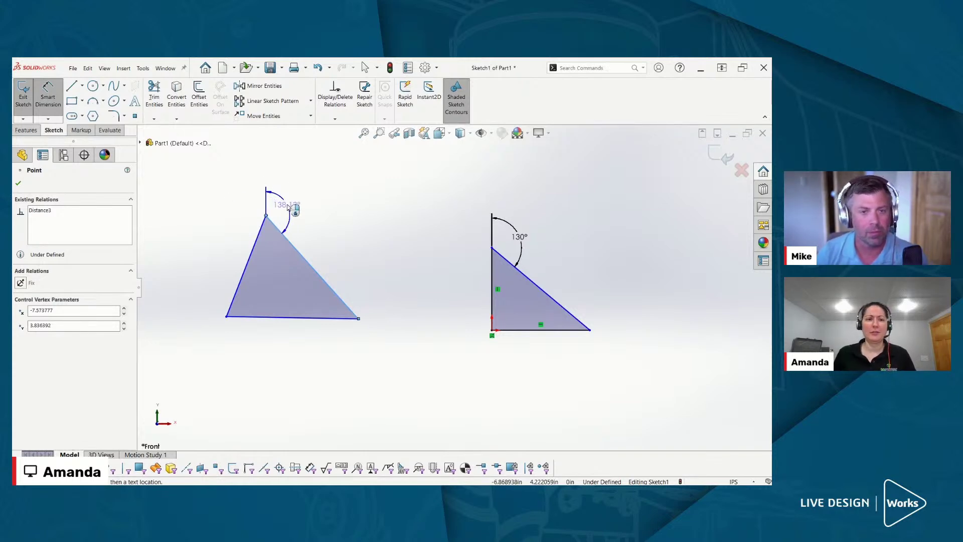
pyautogui.click(295, 210)
pyautogui.write('140')
pyautogui.press('Return')
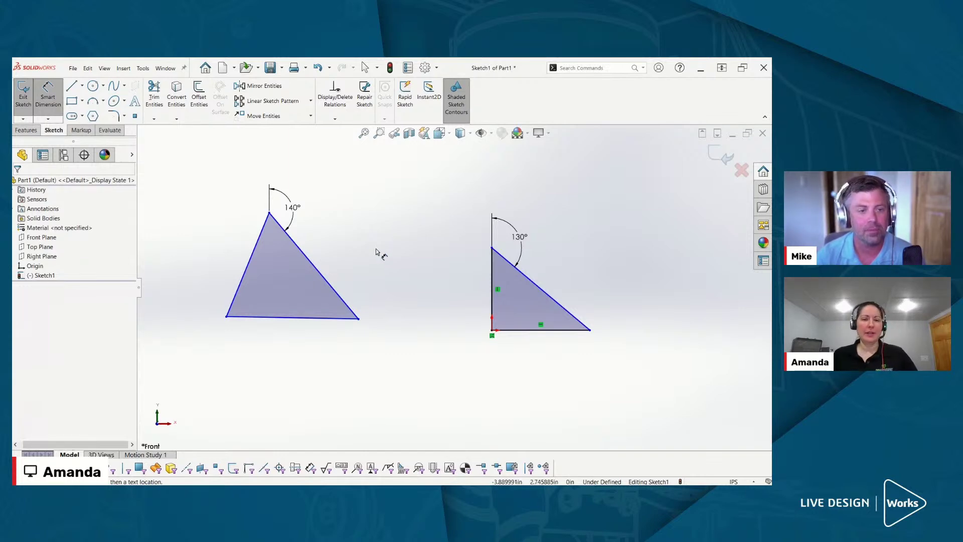
pyautogui.press('Escape')
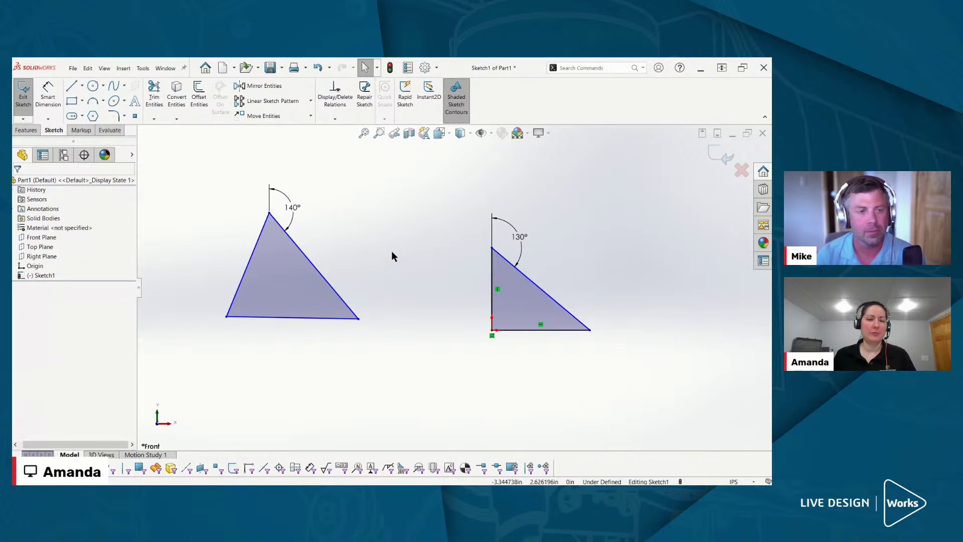
pyautogui.click(244, 278)
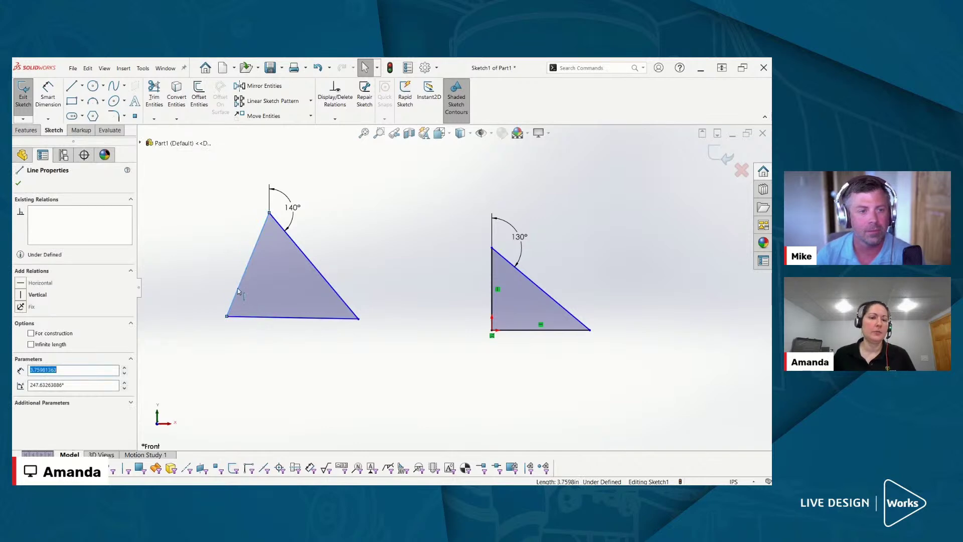
pyautogui.keyDown('ctrl'); pyautogui.click(256, 318); pyautogui.keyUp('ctrl')
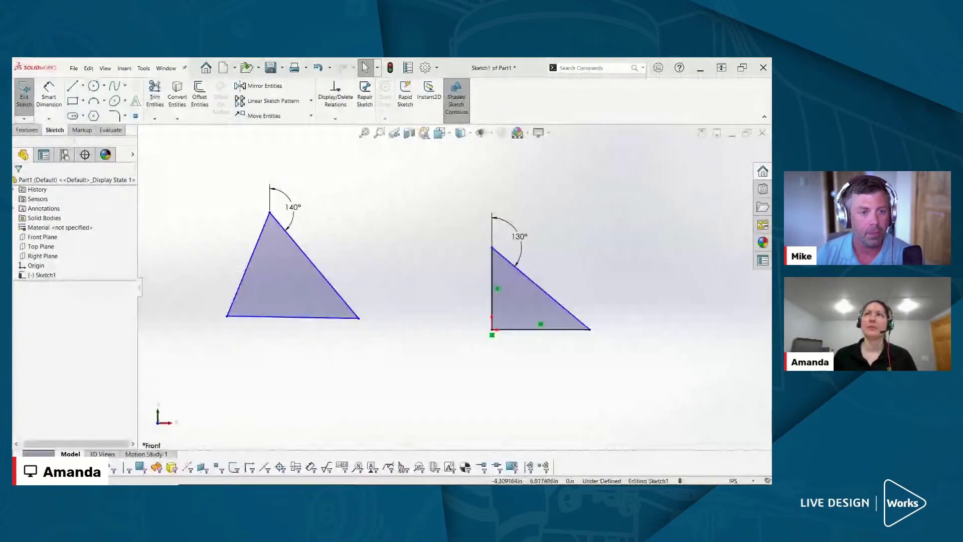
# Step: Make the bottom edge and left edge of the 140° triangle perpendicular to each other
pyautogui.click(273, 318)
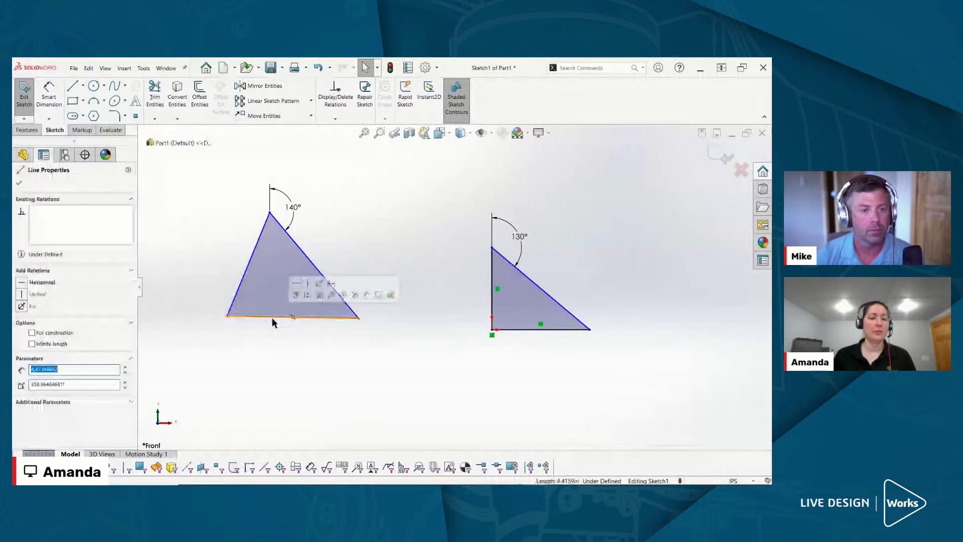
pyautogui.keyDown('ctrl'); pyautogui.click(245, 280); pyautogui.keyUp('ctrl')
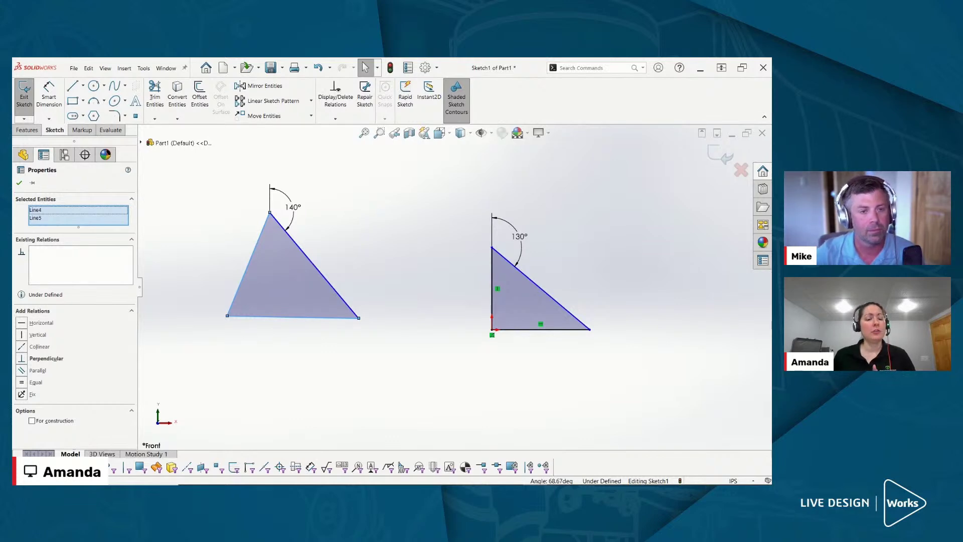
pyautogui.press('ctrl')
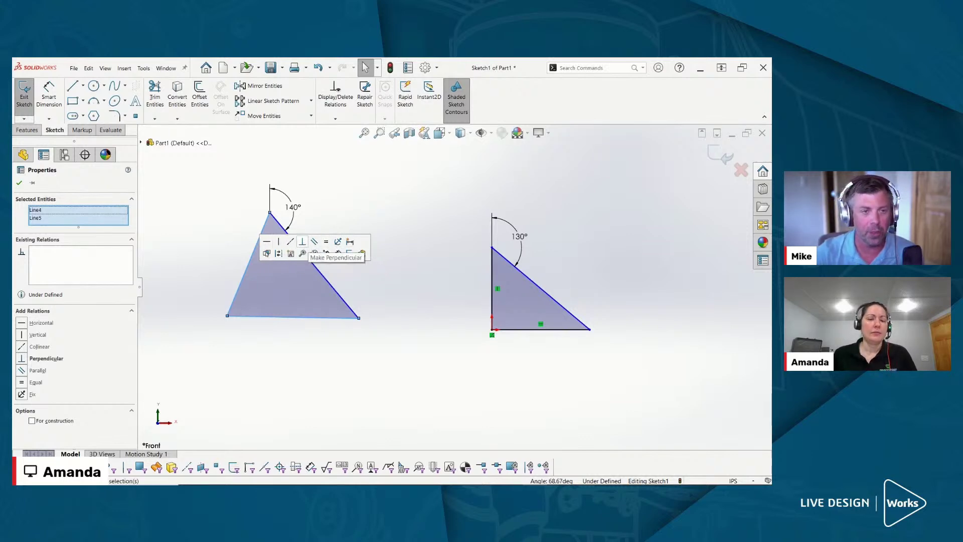
pyautogui.click(302, 241)
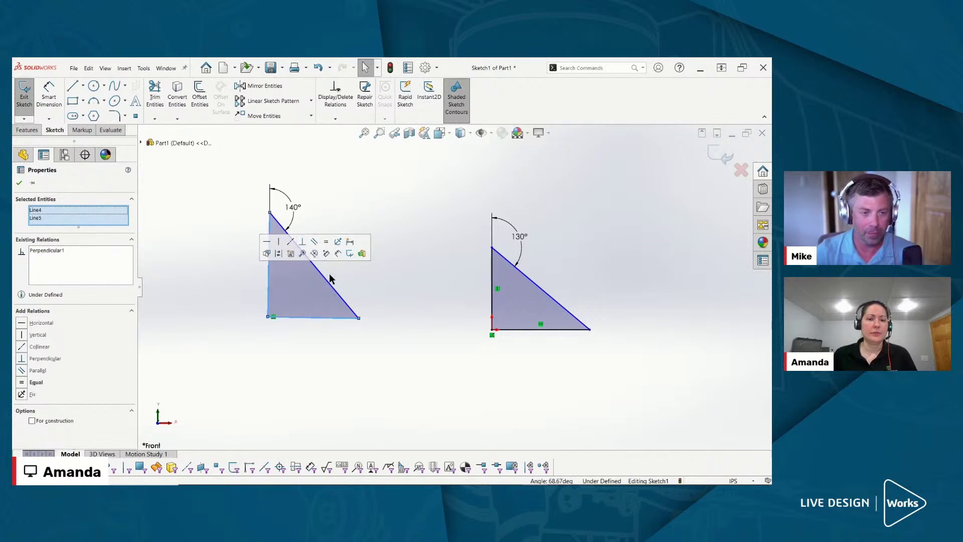
pyautogui.click(377, 303)
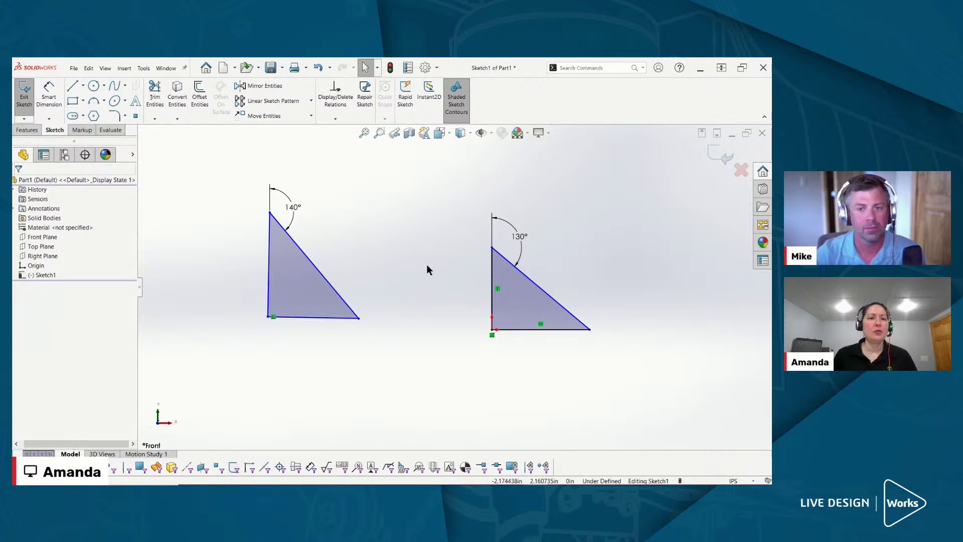
pyautogui.scroll(2, 427, 268)
pyautogui.scroll(-5, 436, 273)
pyautogui.scroll(5, 446, 293)
pyautogui.scroll(-2, 485, 342)
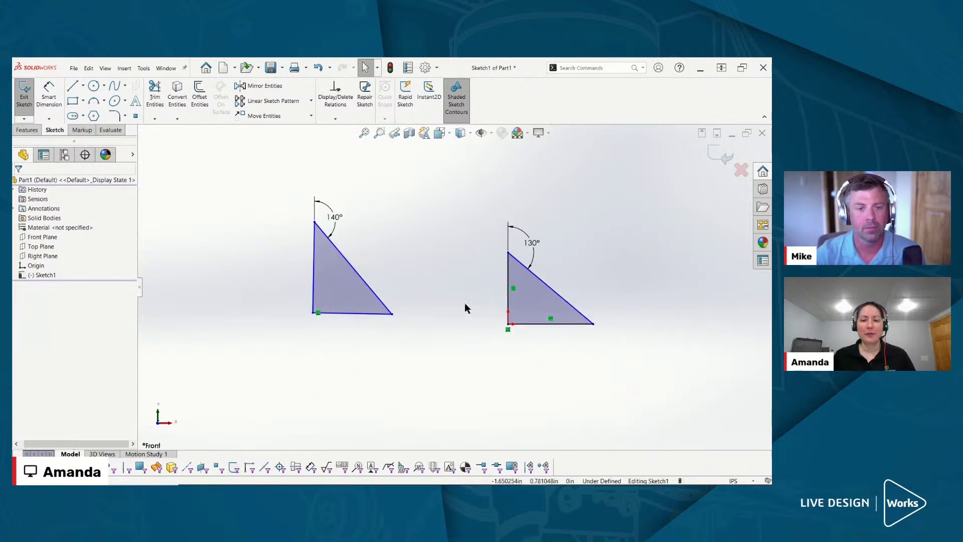
pyautogui.scroll(-2, 468, 311)
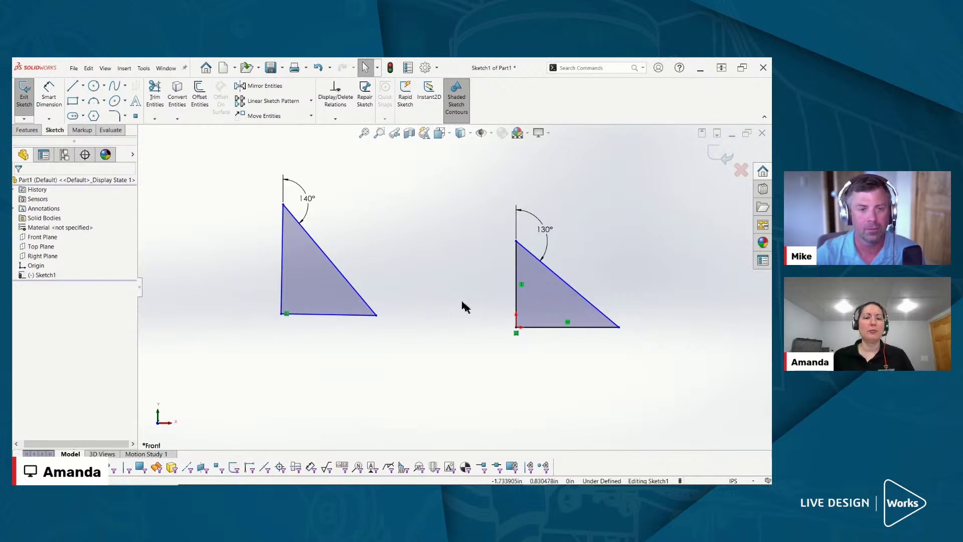
pyautogui.scroll(4, 461, 301)
pyautogui.scroll(-2, 457, 295)
pyautogui.scroll(-3, 458, 292)
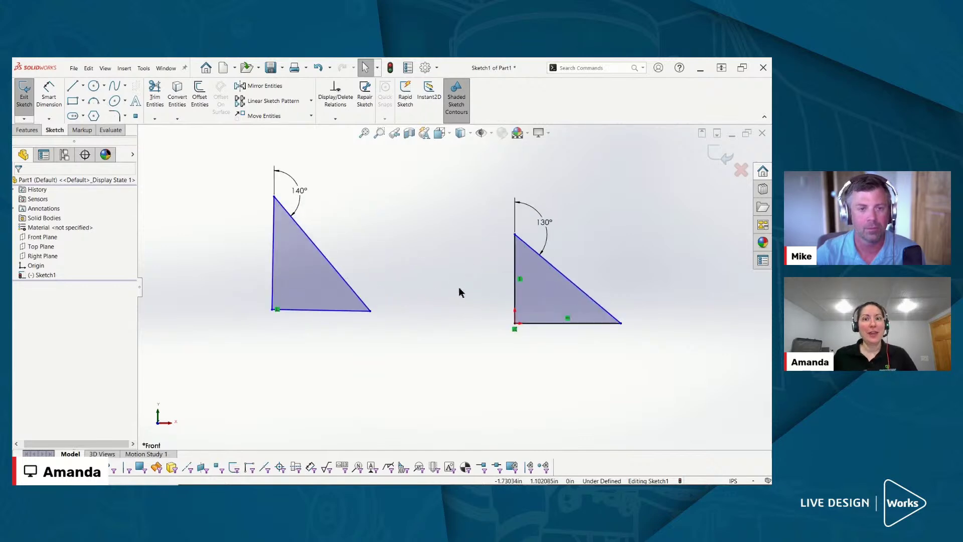
pyautogui.scroll(-2, 460, 292)
pyautogui.scroll(2, 457, 299)
pyautogui.scroll(1, 453, 305)
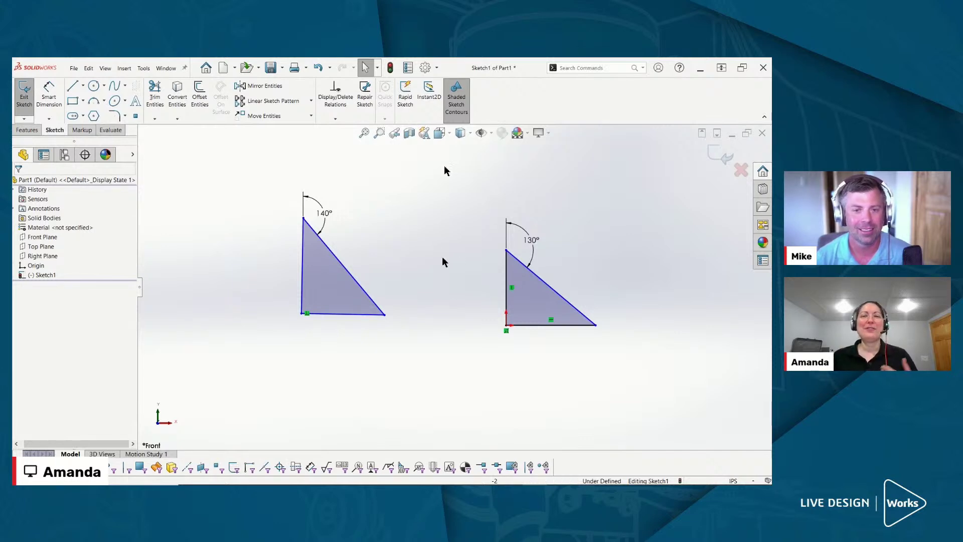
# Step: Examine the View page of the system options for the mouse wheel zoom direction setting
pyautogui.click(426, 68)
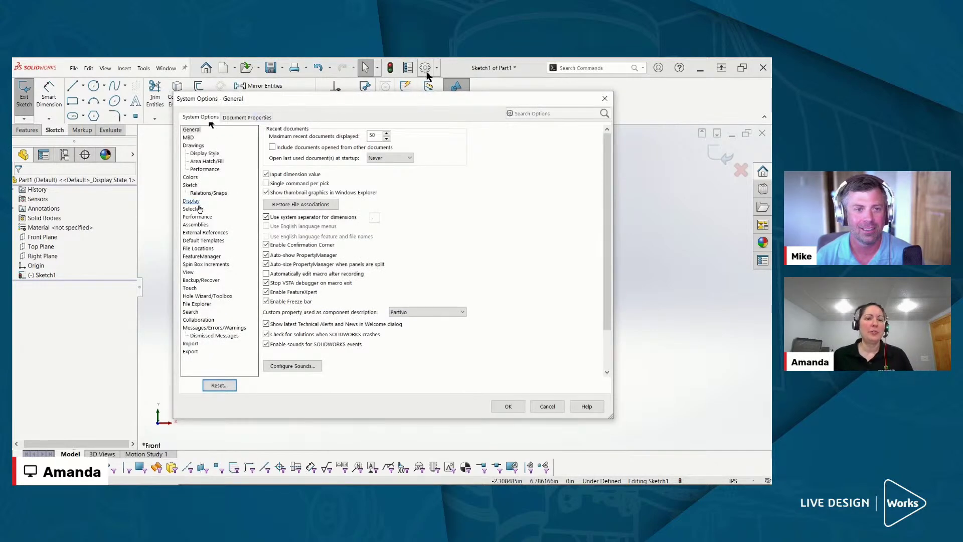
pyautogui.click(189, 272)
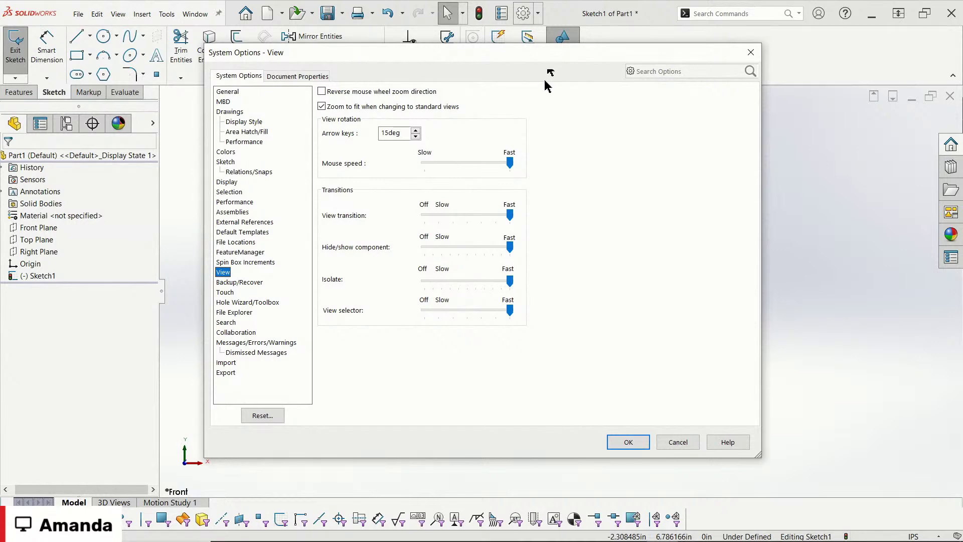
pyautogui.click(750, 52)
# Step: Sketch a closed rectangle from horizontal and vertical lines above the two triangles, about 3.6 in wide and 2.3 in high
pyautogui.click(77, 36)
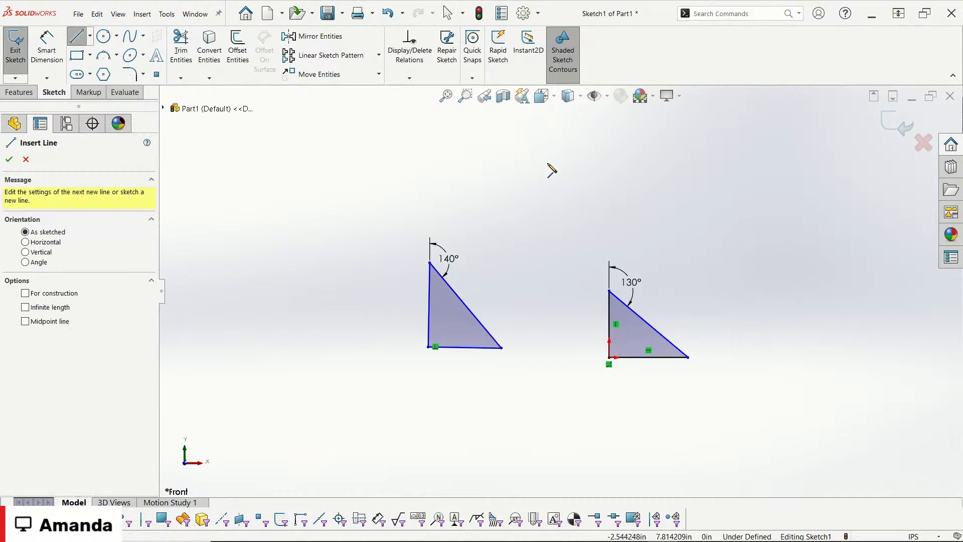
pyautogui.click(475, 200)
pyautogui.click(601, 199)
pyautogui.click(602, 119)
pyautogui.click(475, 119)
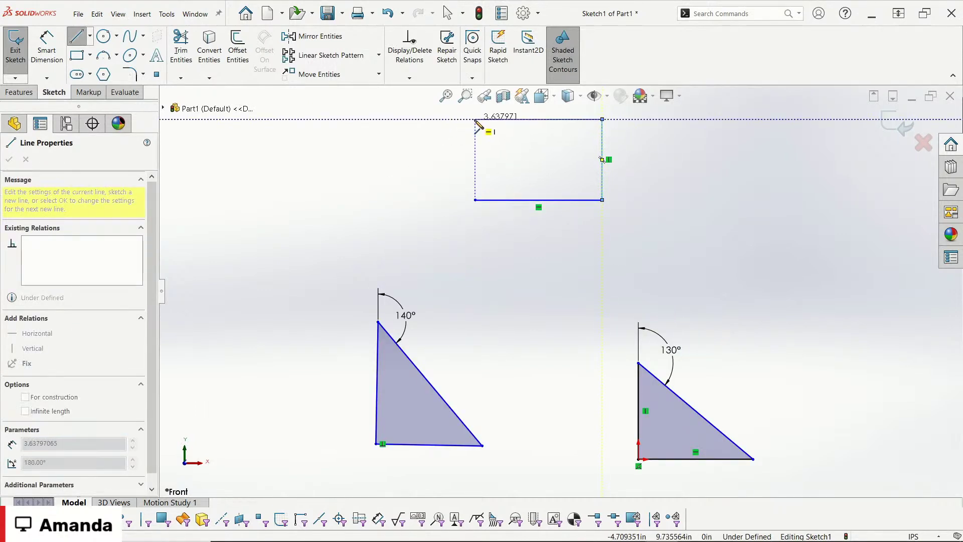
pyautogui.click(474, 200)
# Step: Dimension the rectangle's left vertical edge, accepting its length as drawn
pyautogui.click(47, 46)
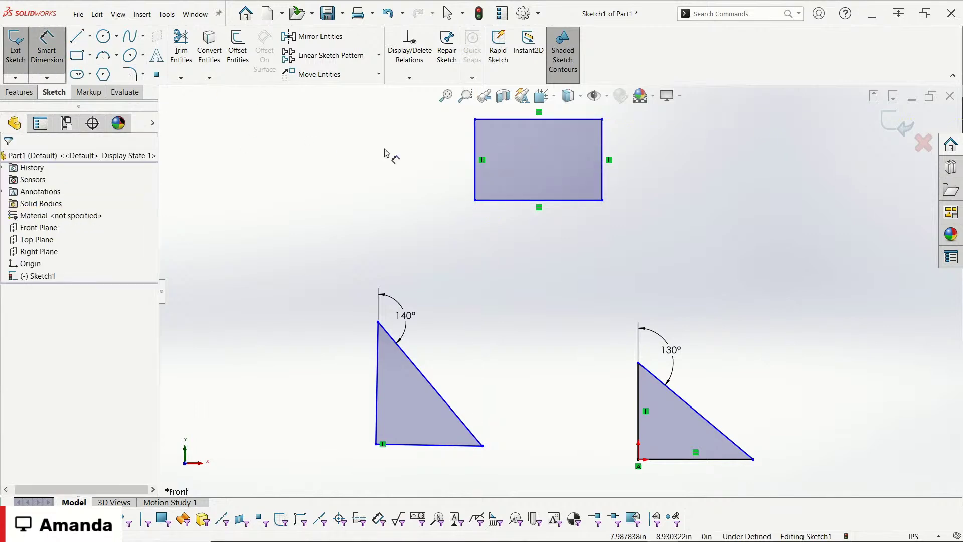
pyautogui.click(475, 150)
pyautogui.click(437, 196)
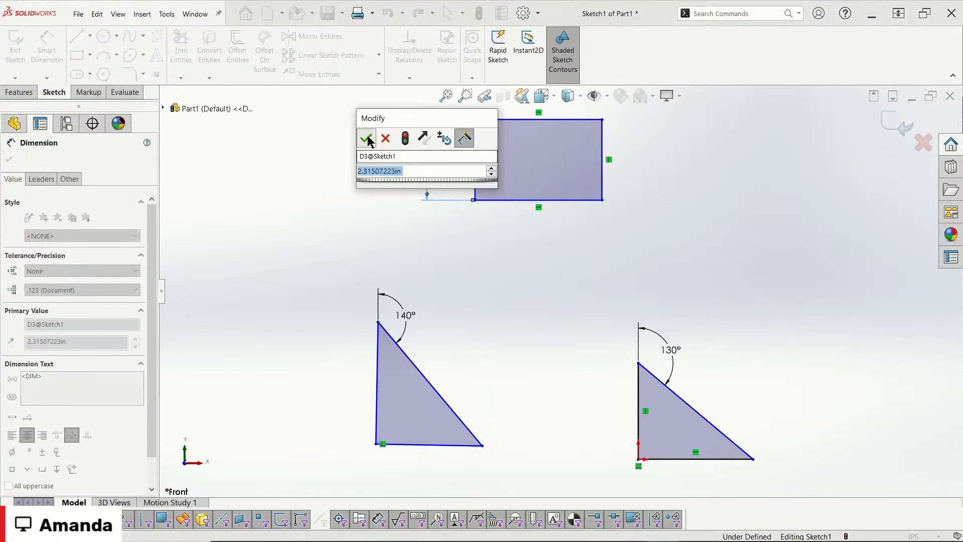
pyautogui.click(366, 138)
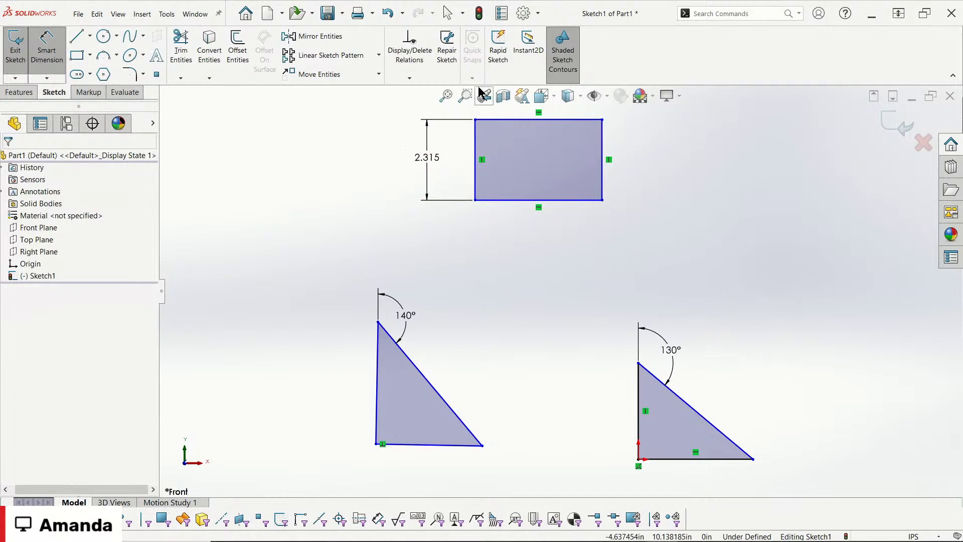
# Step: Enable on-screen numeric input on entity creation in the Sketch system options and apply it
pyautogui.click(523, 14)
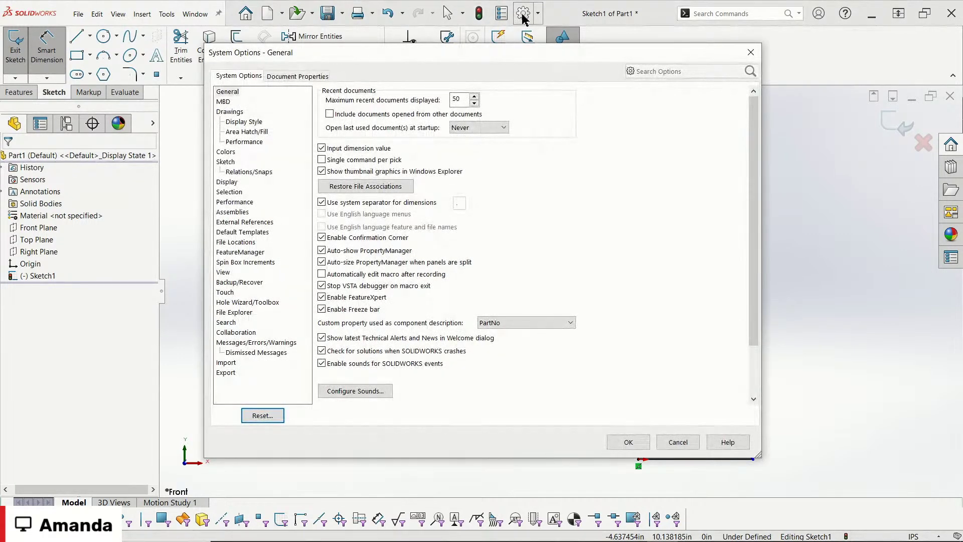
pyautogui.click(226, 162)
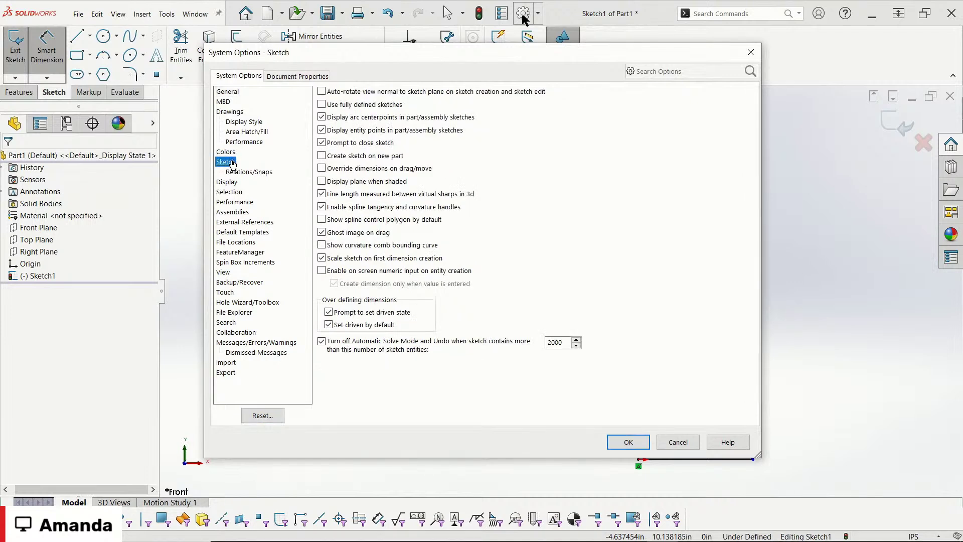
pyautogui.click(374, 275)
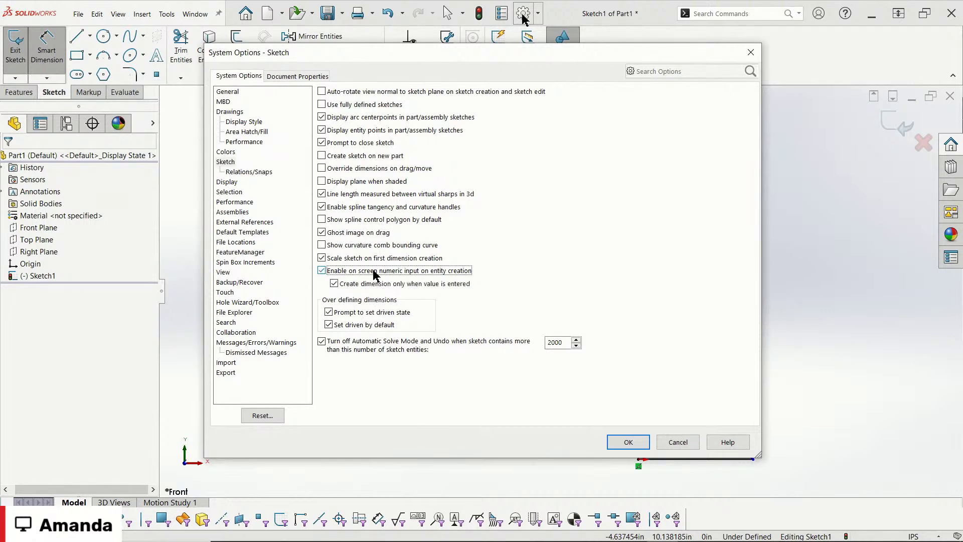
pyautogui.click(619, 443)
# Step: Sketch an 8 in horizontal line right of the rectangle and a 9 in vertical line up from its right end, entering both lengths while drawing
pyautogui.scroll(3, 661, 373)
pyautogui.click(77, 36)
pyautogui.click(603, 244)
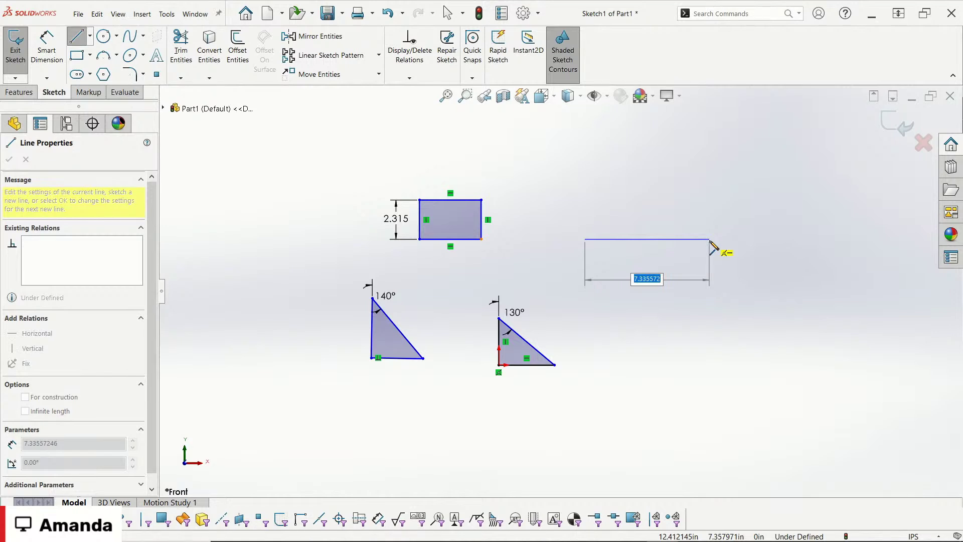
pyautogui.write('8')
pyautogui.press('Return')
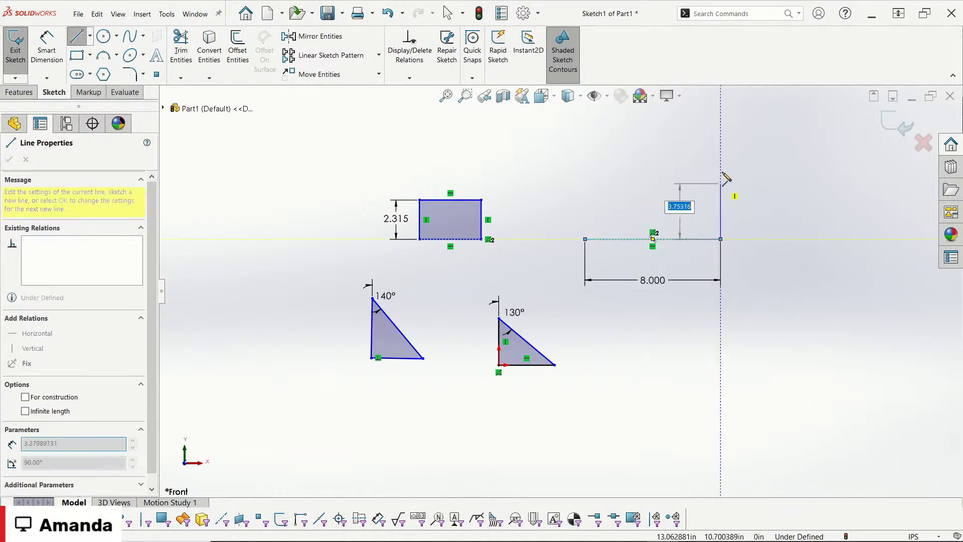
pyautogui.write('9')
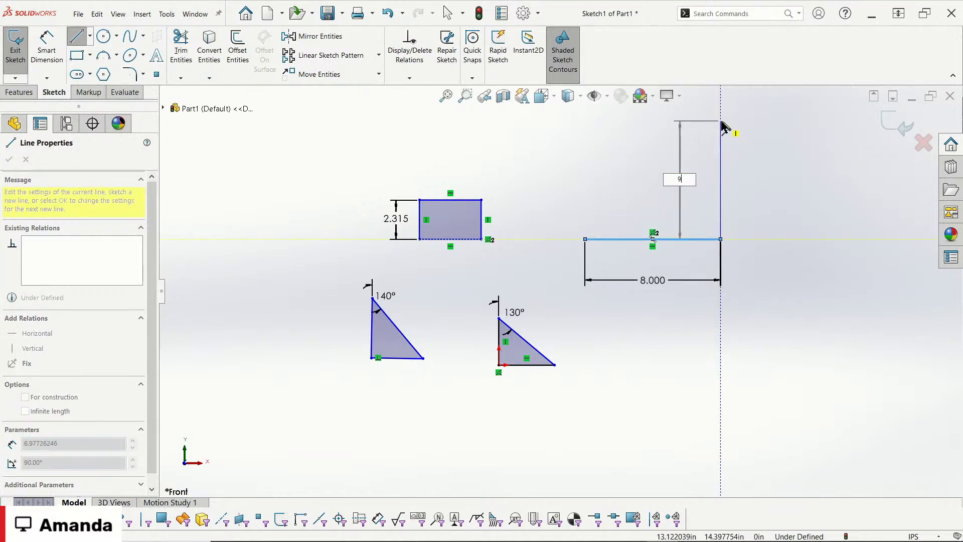
pyautogui.press('Return')
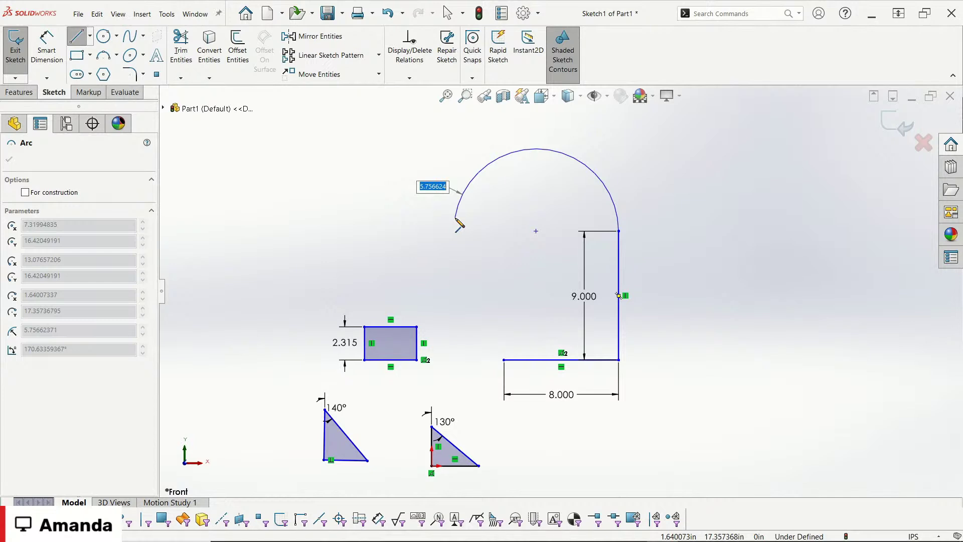
# Step: Continue from the top of the 9 in line with a 180° tangent arc of 5 in radius, ending the line chain there
pyautogui.write('5')
pyautogui.press('Return')
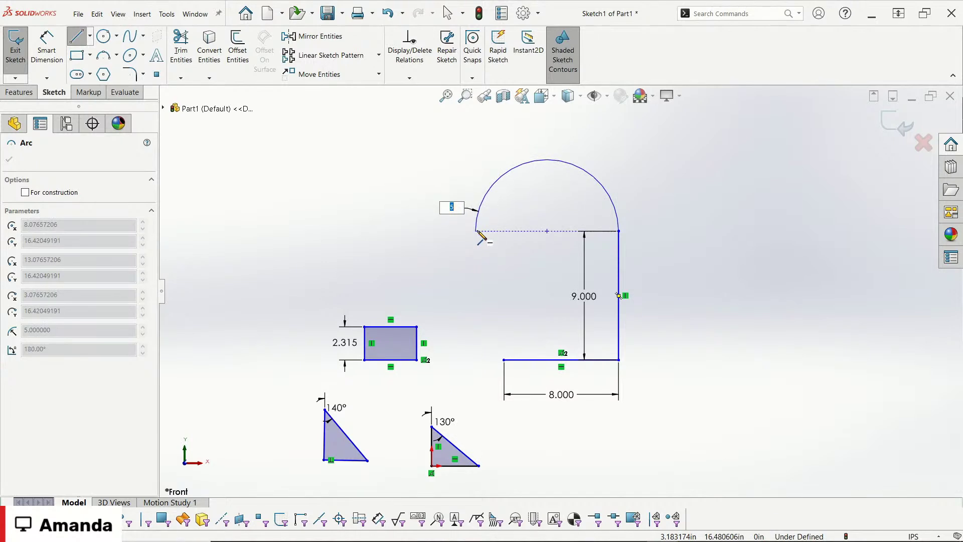
pyautogui.click(476, 231)
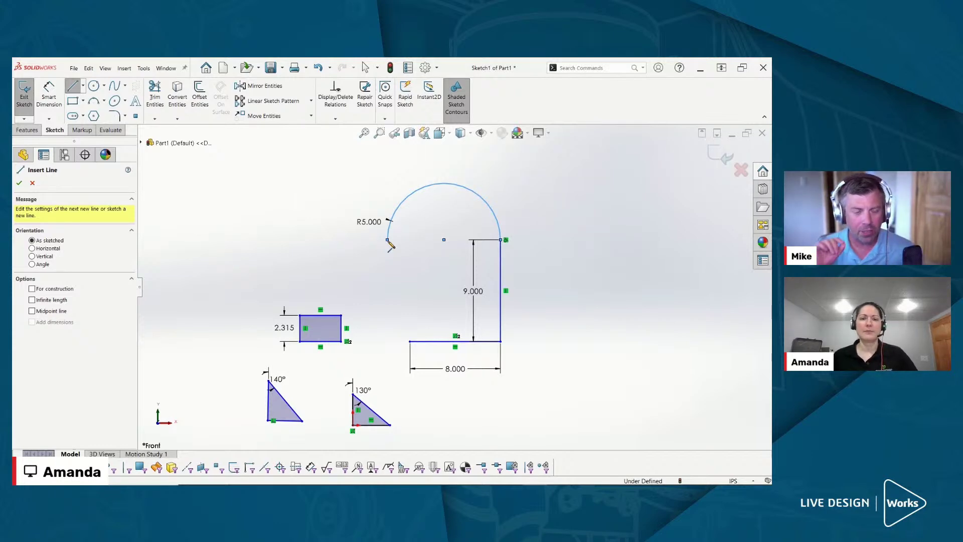
pyautogui.press('Escape')
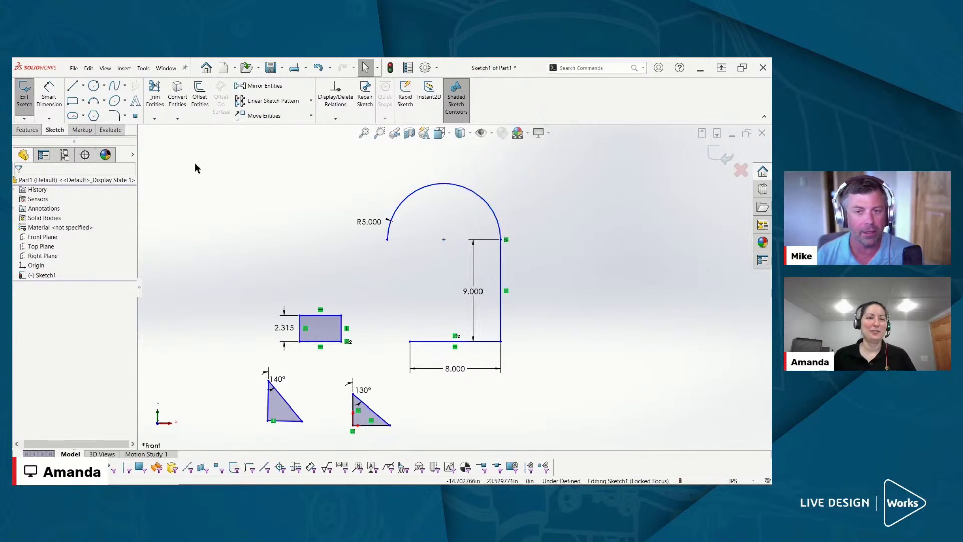
# Step: Sketch a closed irregular six-sided outline left of the arc without entering lengths, its short upper-left edge about 6.4 in long
pyautogui.click(73, 90)
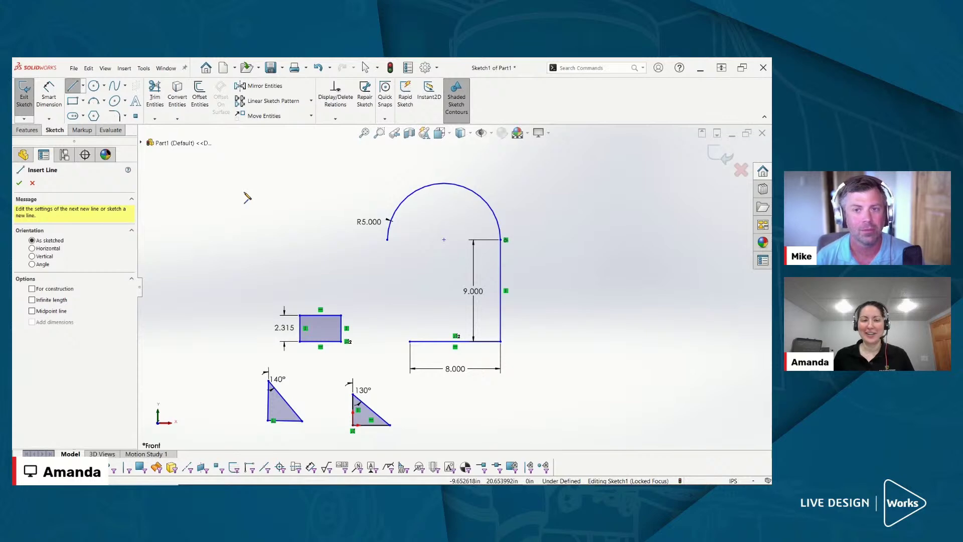
pyautogui.scroll(3, 261, 187)
pyautogui.scroll(-3, 261, 187)
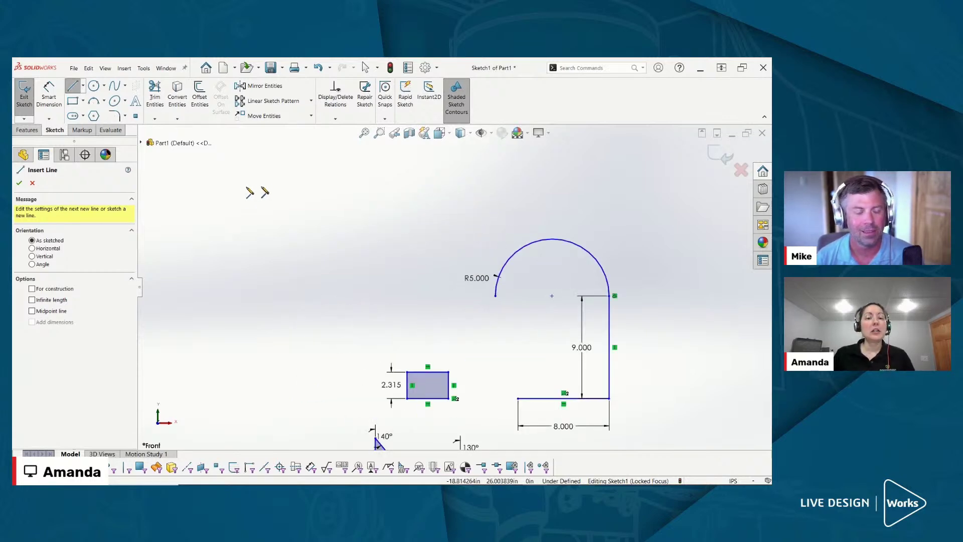
pyautogui.click(246, 186)
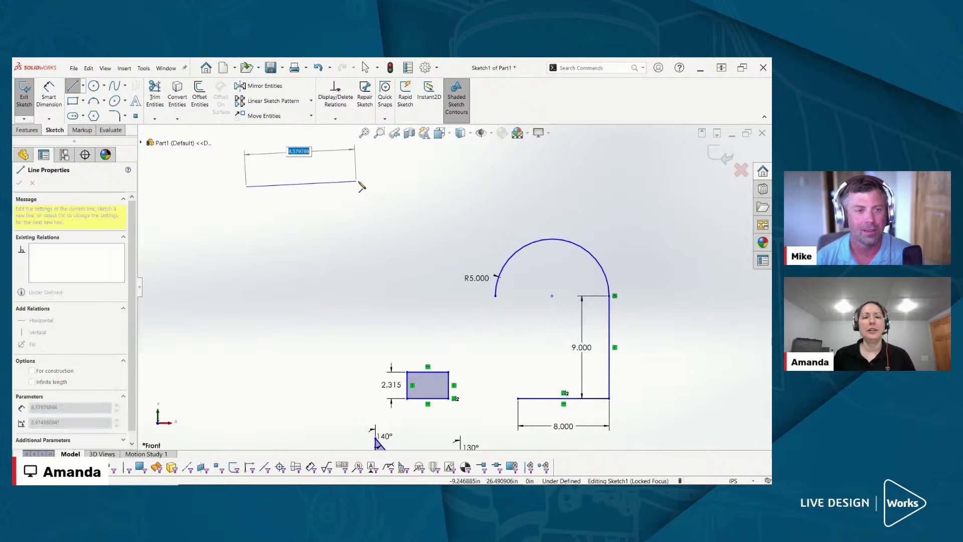
pyautogui.click(375, 185)
pyautogui.click(390, 279)
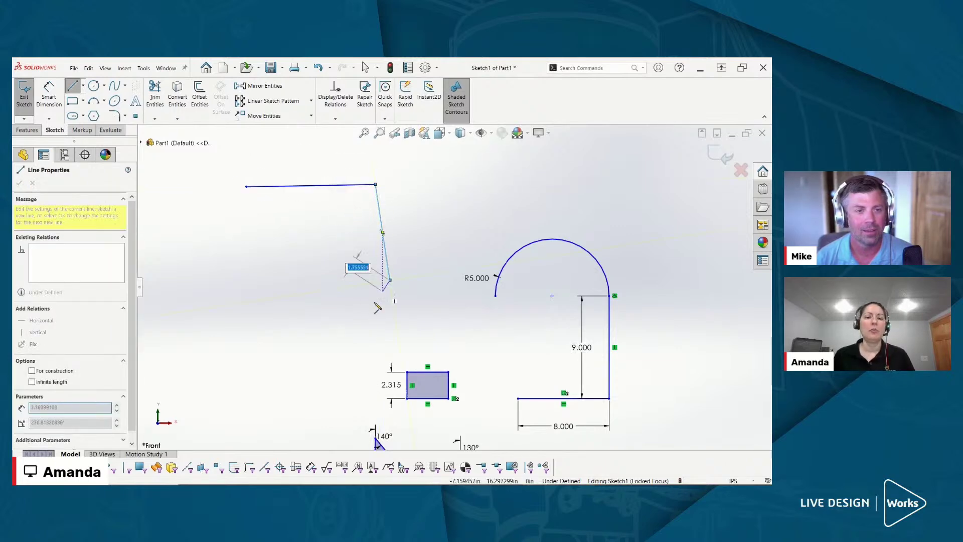
pyautogui.click(296, 347)
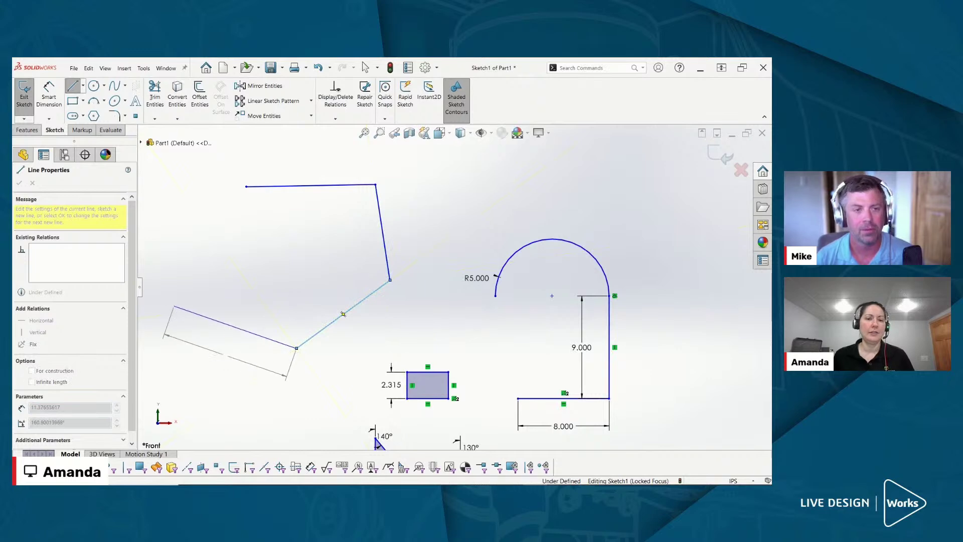
pyautogui.click(174, 305)
pyautogui.click(177, 209)
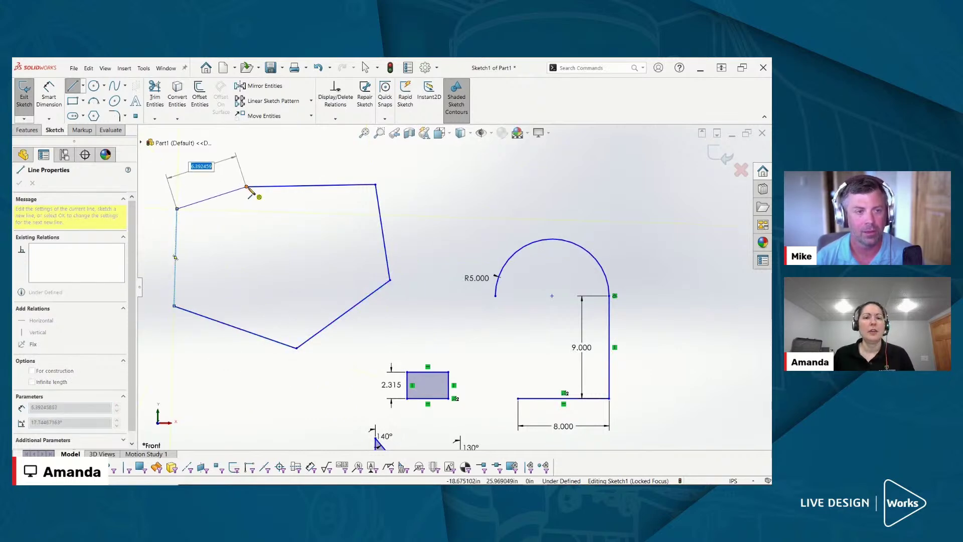
pyautogui.click(246, 186)
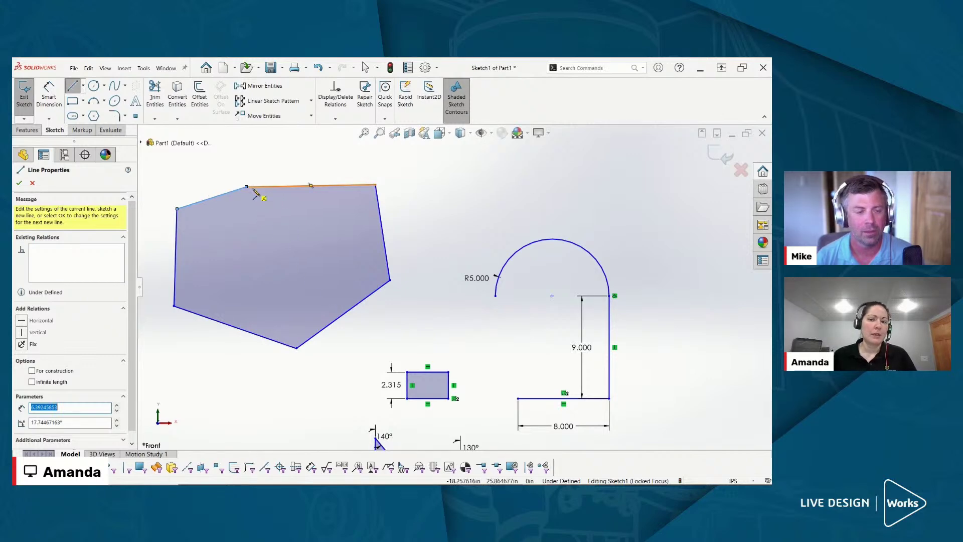
# Step: Sketch a horizontal line about 13.4 in long above the arc without entering a length, and end the line chain
pyautogui.click(448, 174)
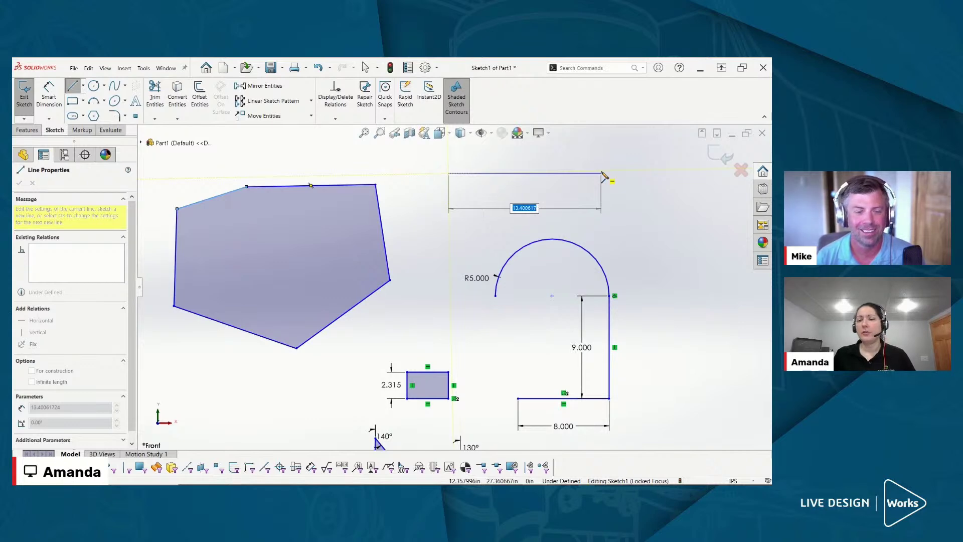
pyautogui.click(601, 174)
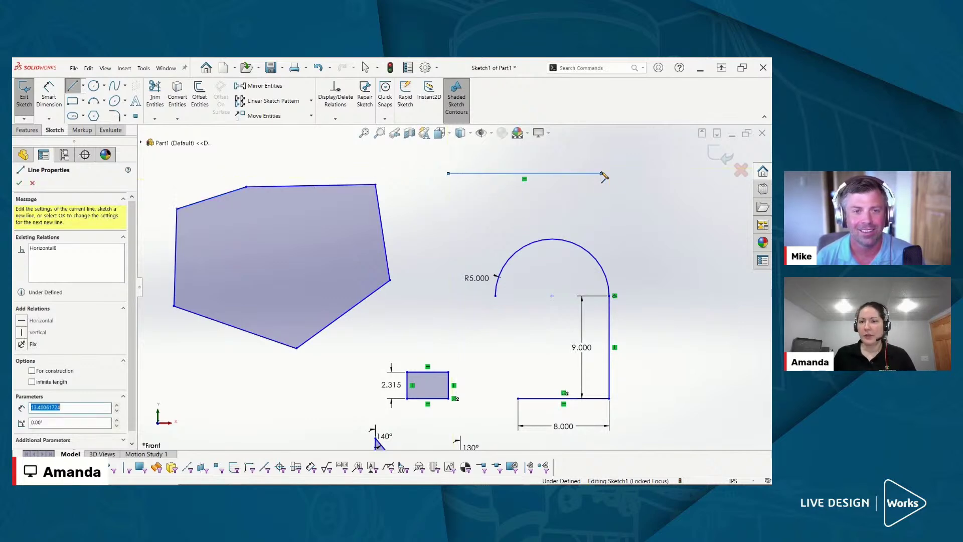
pyautogui.scroll(2, 631, 201)
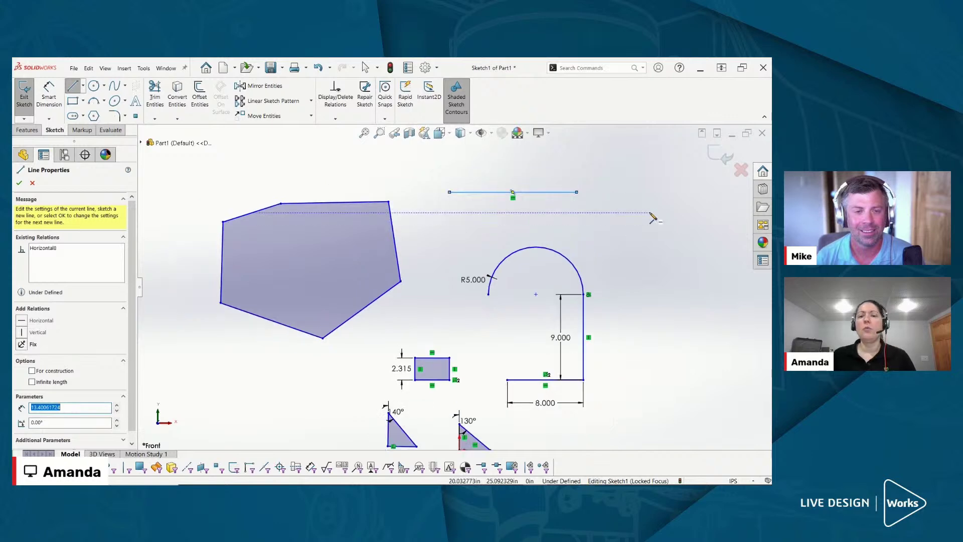
pyautogui.scroll(-2, 649, 214)
pyautogui.scroll(4, 597, 274)
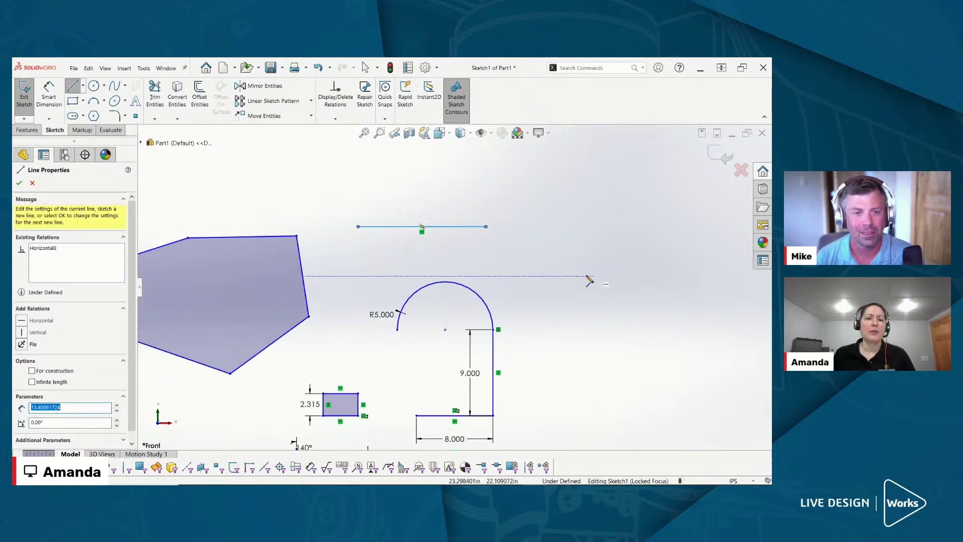
pyautogui.scroll(-3, 390, 267)
pyautogui.scroll(3, 400, 380)
pyautogui.scroll(-2, 403, 385)
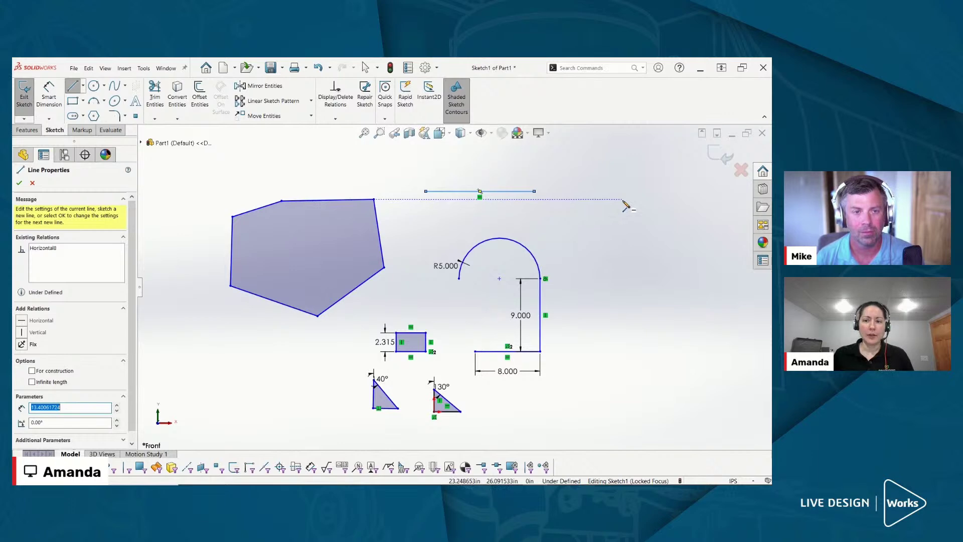
pyautogui.press('Escape')
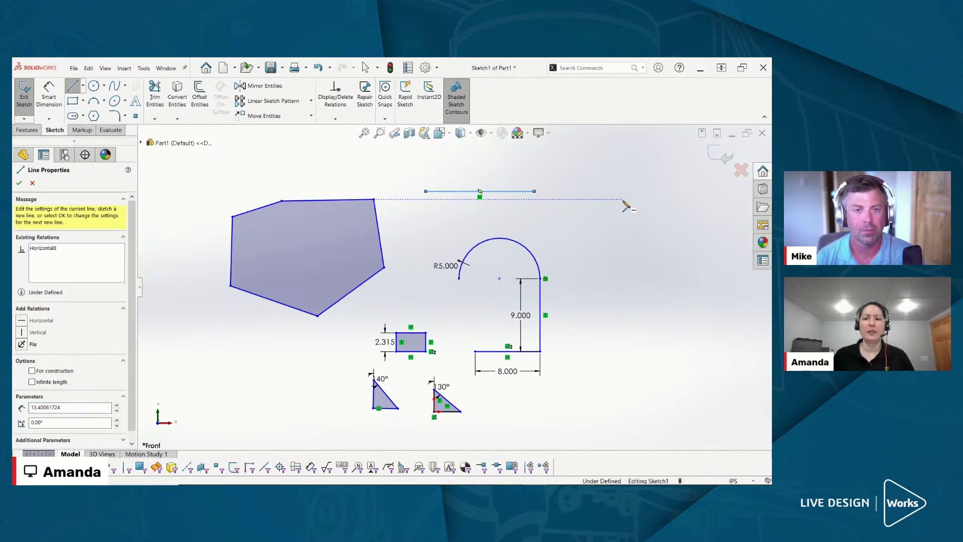
# Step: Sketch an open chain of two slanted lines right of the arc, meeting at a corner that points right, and leave the Line command
pyautogui.click(622, 199)
pyautogui.click(677, 264)
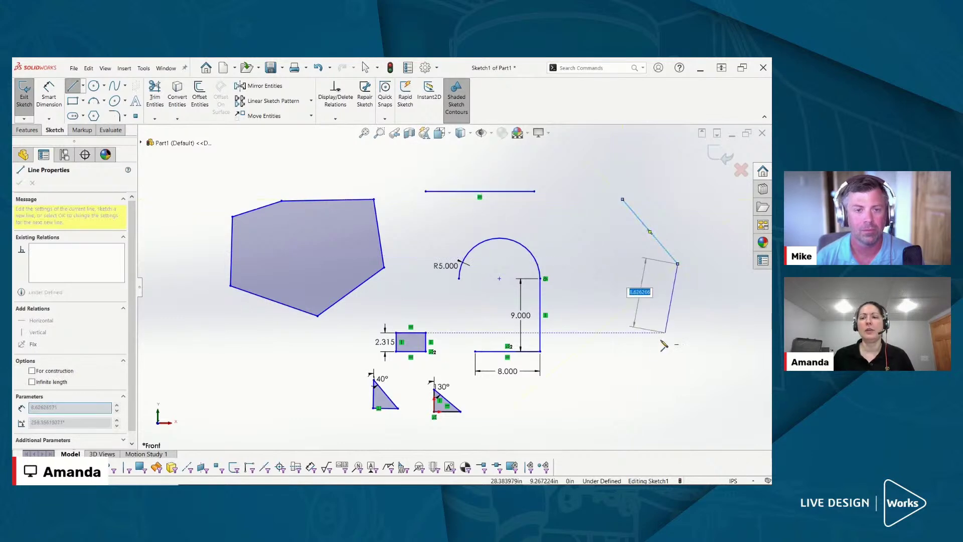
pyautogui.click(641, 351)
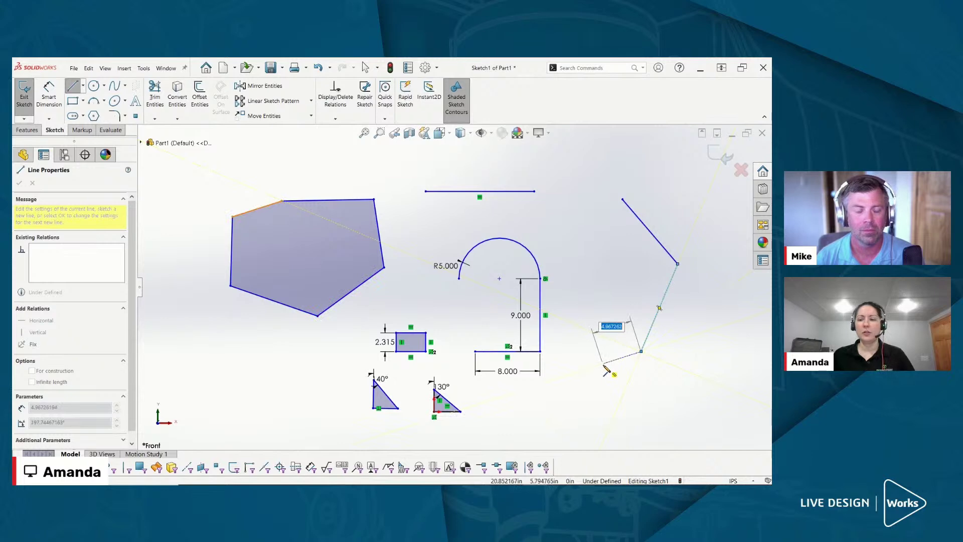
pyautogui.rightClick(600, 332)
pyautogui.click(627, 371)
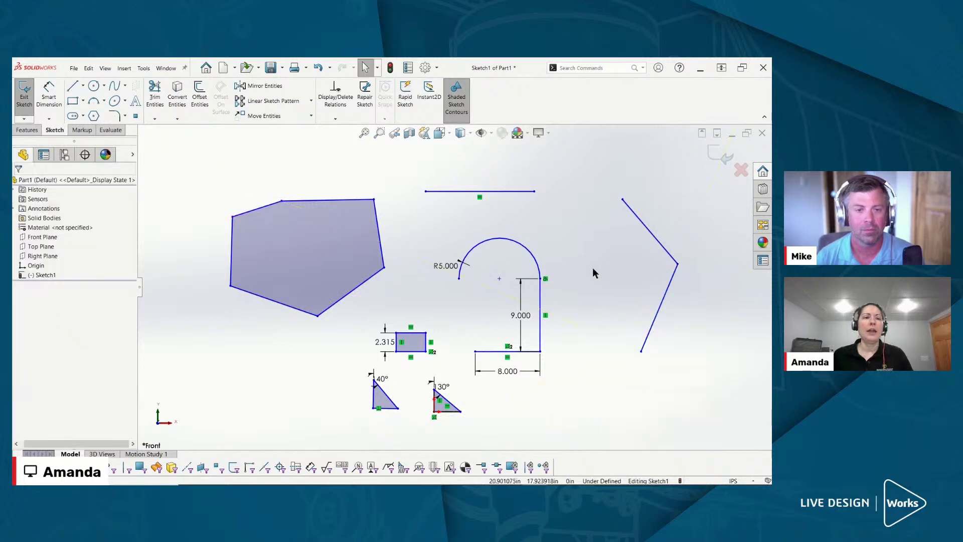
# Step: Sketch a horizontal line about 24.2 in long above the six-sided outline and leave the Line command
pyautogui.click(75, 88)
pyautogui.press('f')
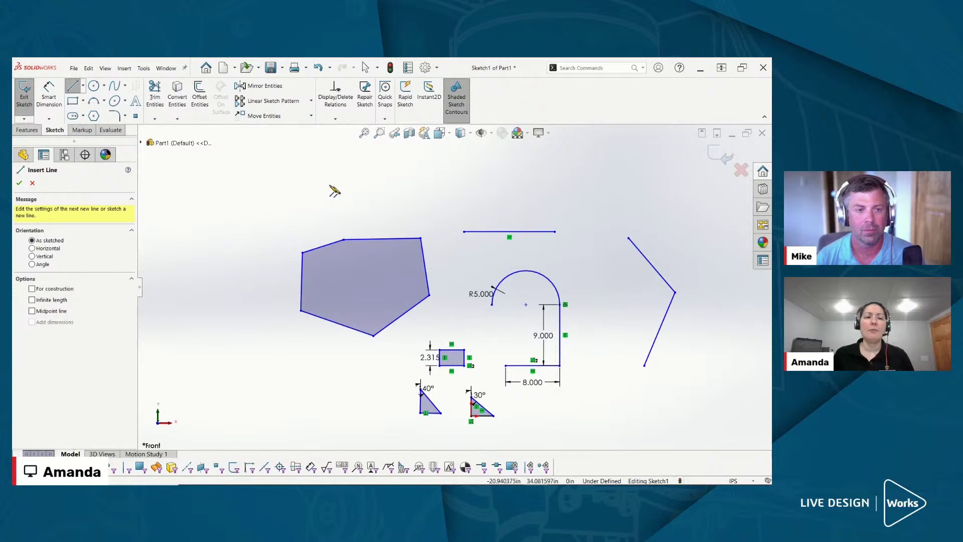
pyautogui.click(329, 185)
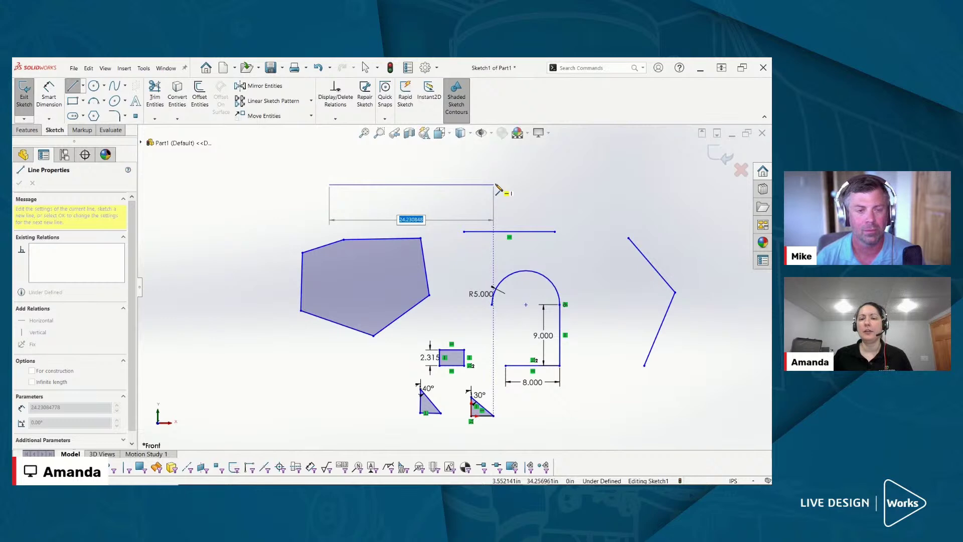
pyautogui.click(494, 185)
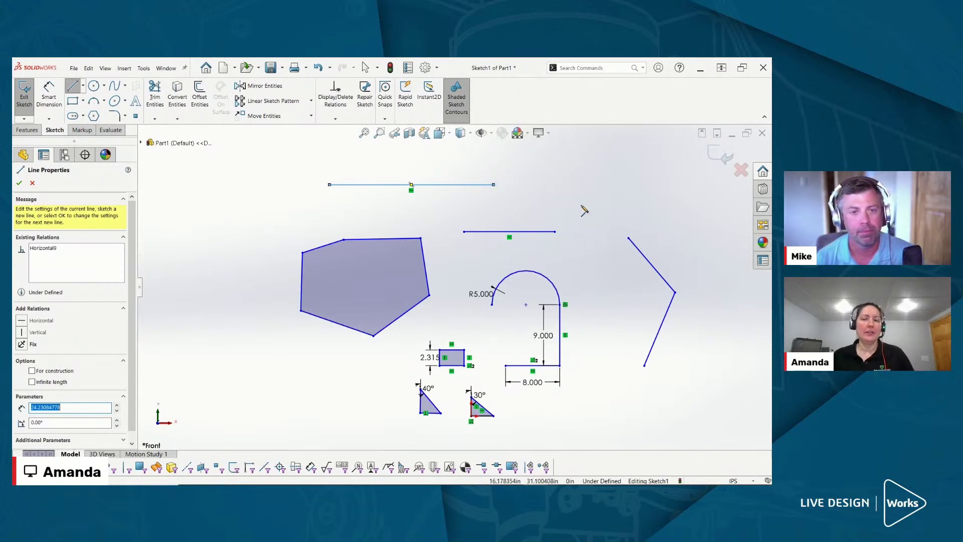
pyautogui.press('Escape')
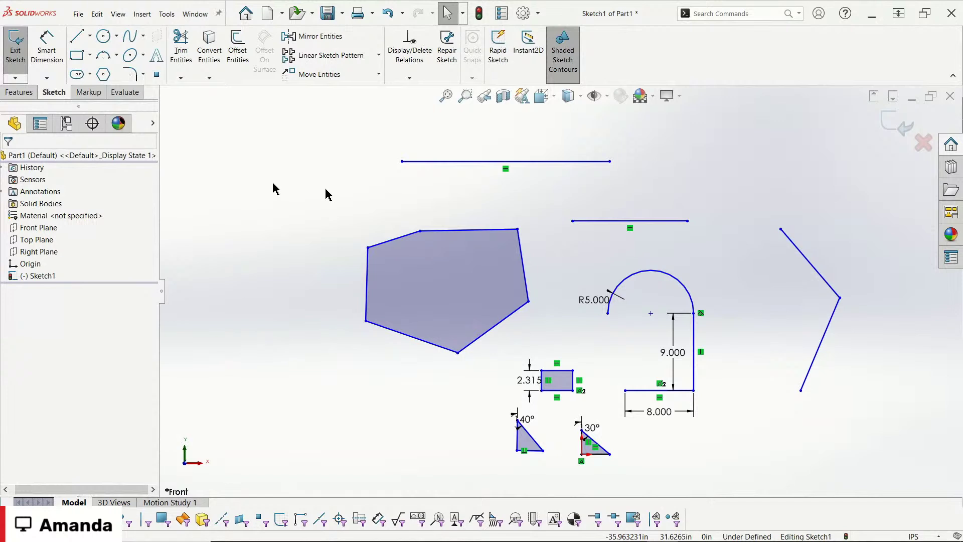
# Step: Accept and exit the sketch with the confirmation corner brought to the pointer, and reopen Sketch1 for editing
pyautogui.press('d')
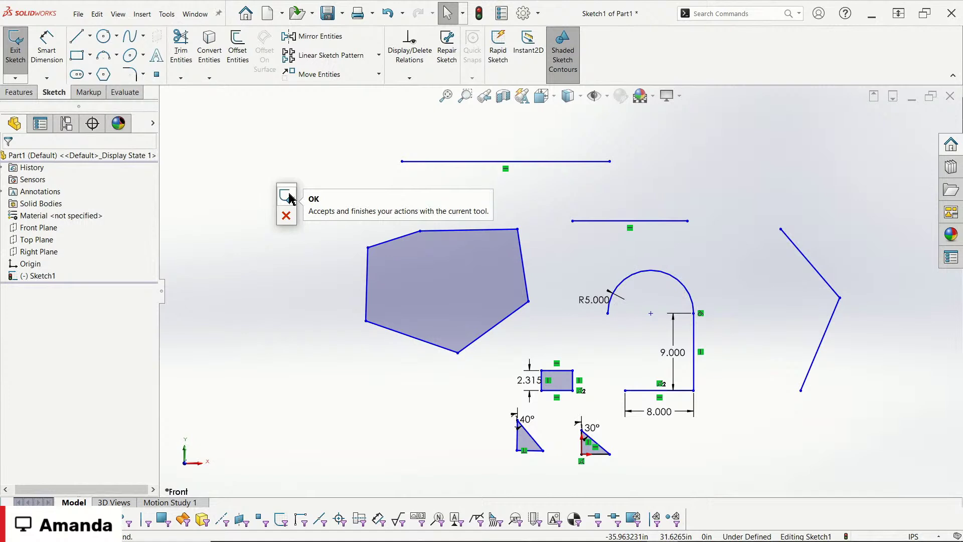
pyautogui.click(289, 197)
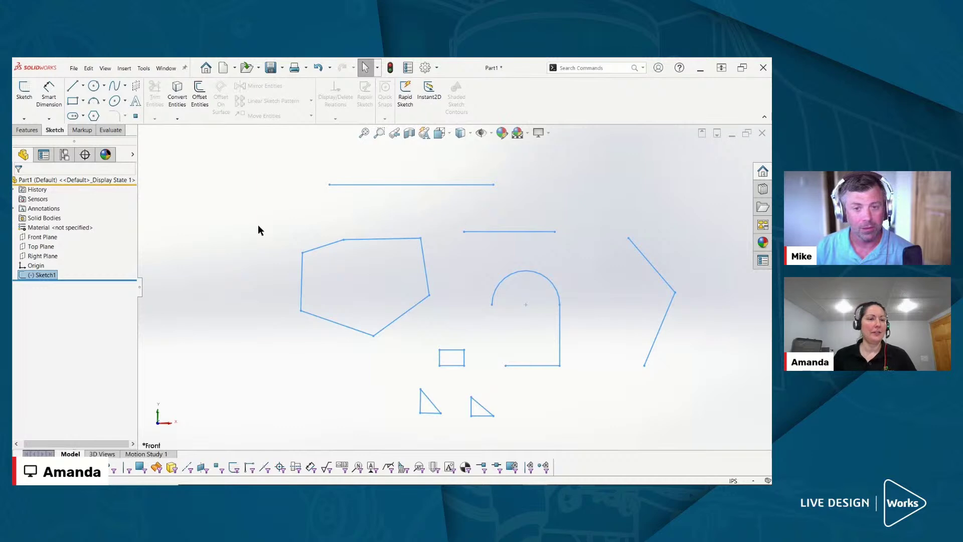
pyautogui.click(30, 276)
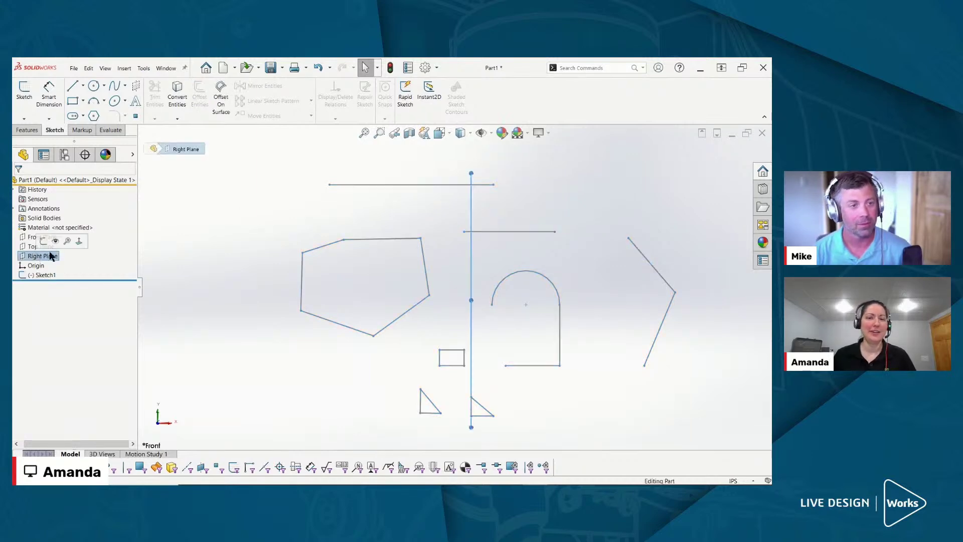
pyautogui.click(32, 264)
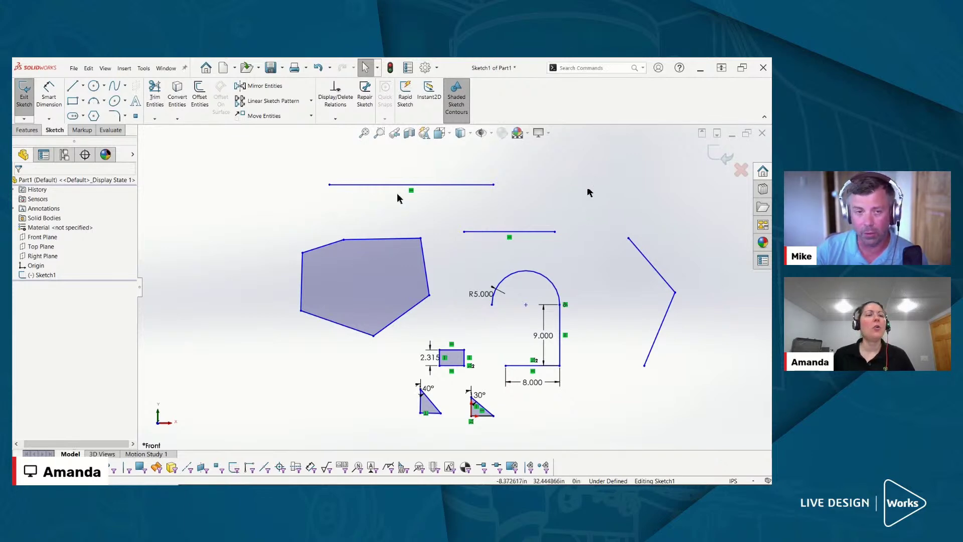
# Step: Turn on Instant3D and exit the sketch from an empty spot in the graphics area
pyautogui.click(27, 131)
pyautogui.click(442, 102)
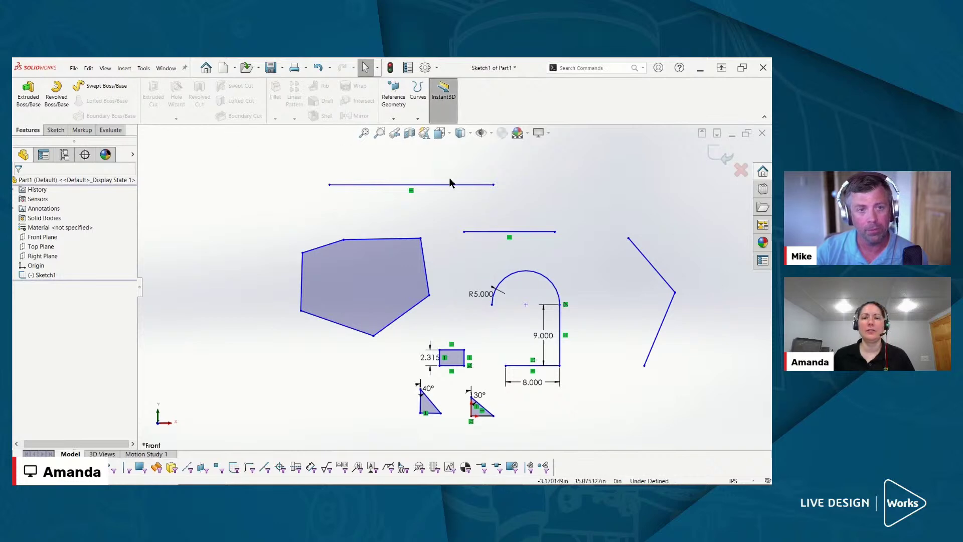
pyautogui.doubleClick(601, 185)
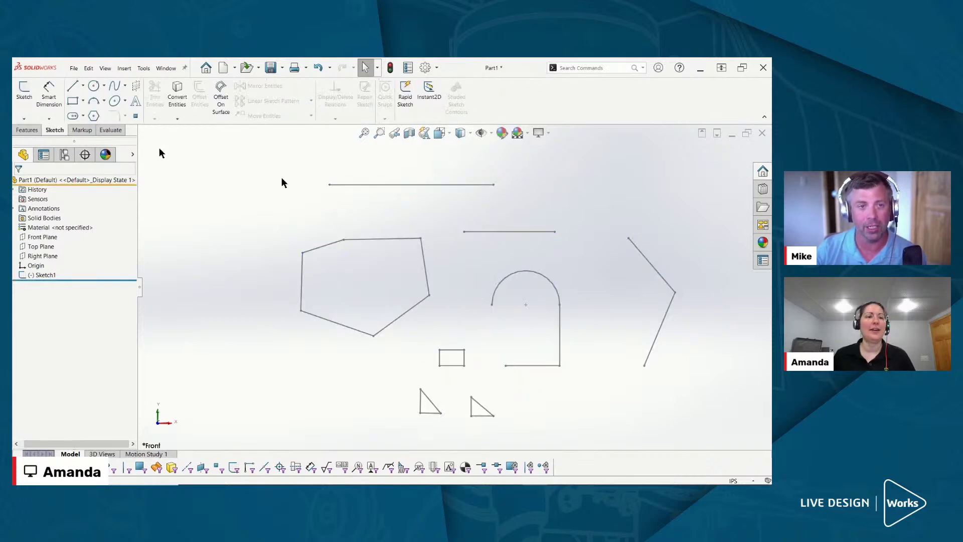
# Step: Turn Instant3D off and back on outside the sketch
pyautogui.click(28, 130)
pyautogui.click(441, 100)
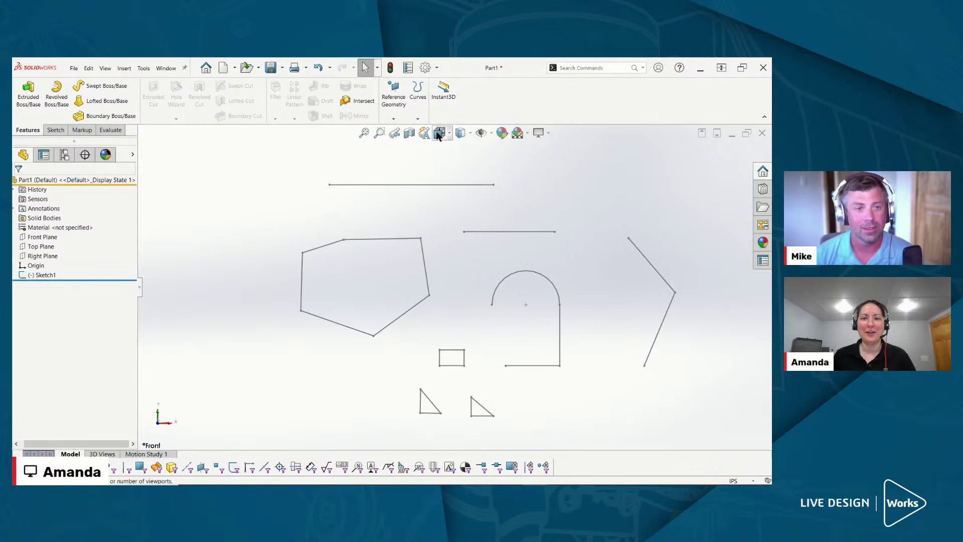
pyautogui.click(453, 112)
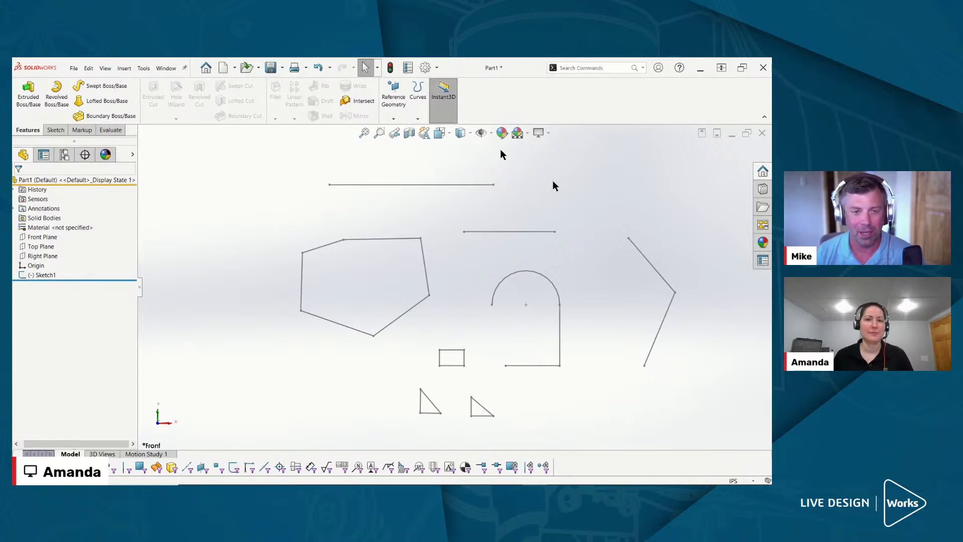
# Step: Reopen Sketch1 for editing, check the Instant3D setting, and exit the sketch from empty space in the graphics area
pyautogui.click(40, 275)
pyautogui.click(36, 249)
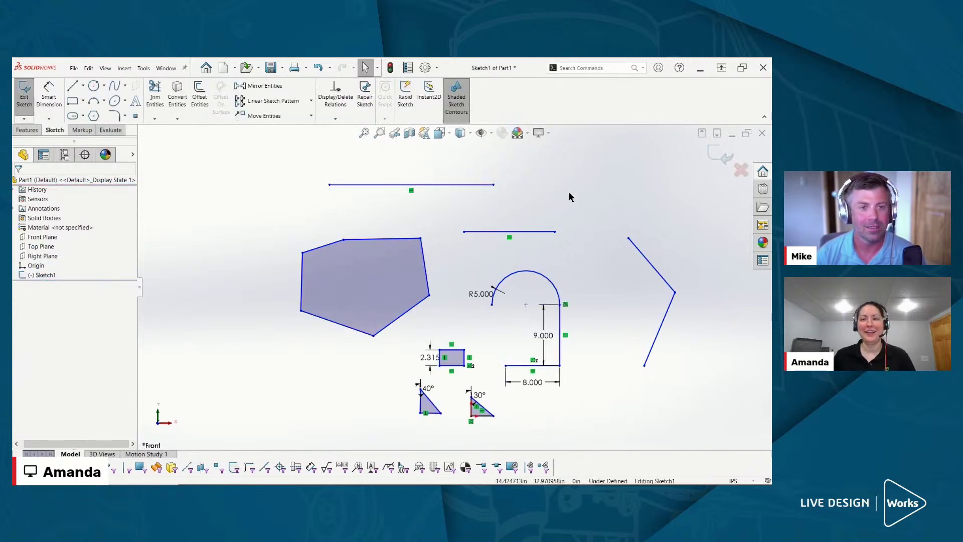
pyautogui.click(28, 130)
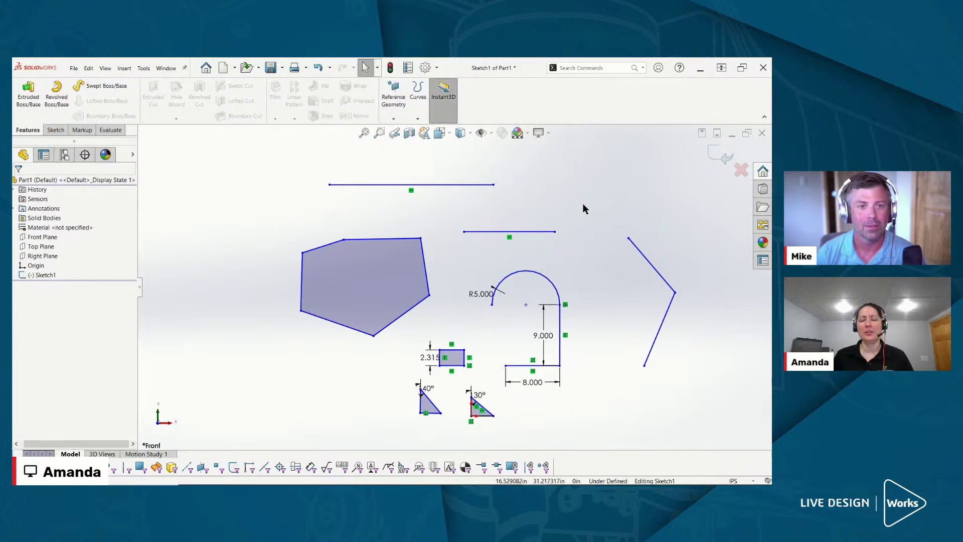
pyautogui.doubleClick(583, 204)
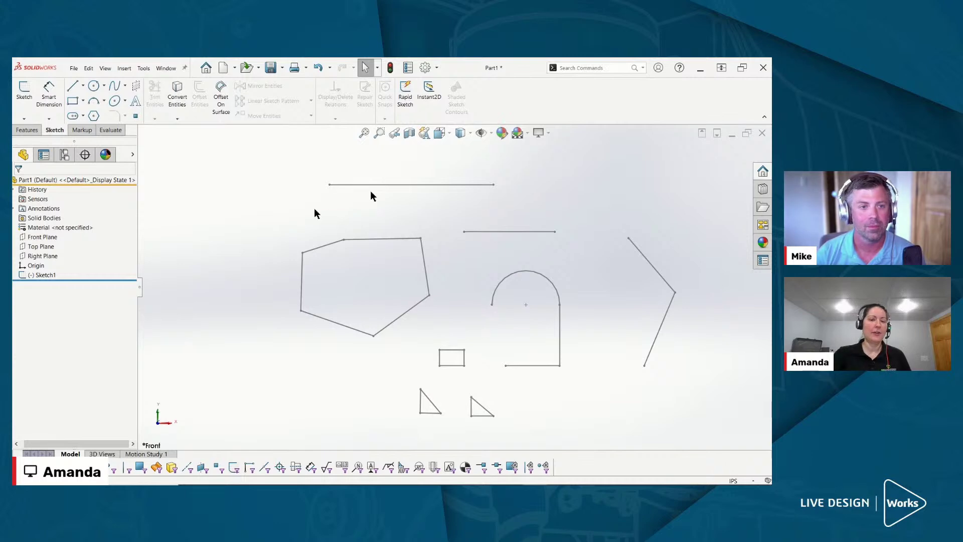
# Step: Browse the recent documents and open Propane Camping Stove_L3.SLDASM, choosing to open any referenced documents which have changed
pyautogui.press('r')
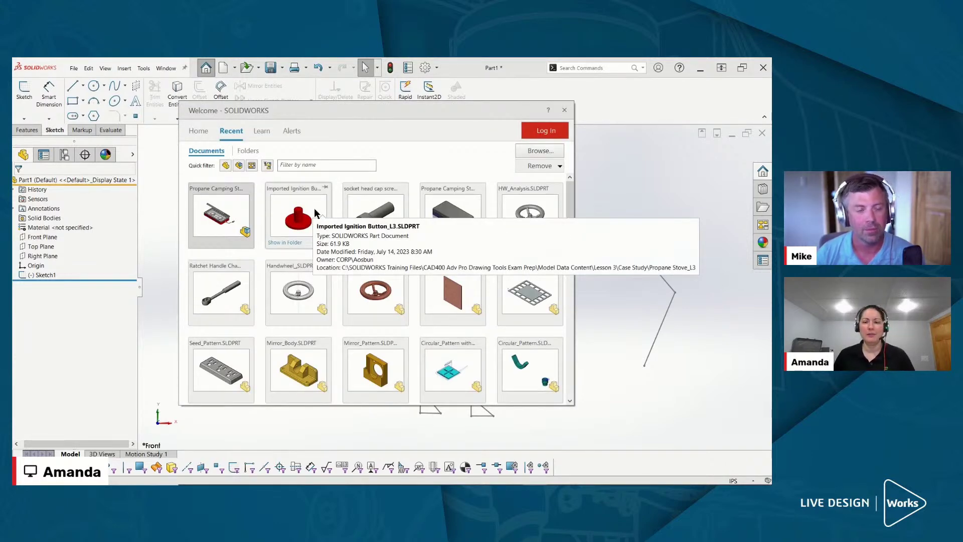
pyautogui.scroll(-10, 418, 287)
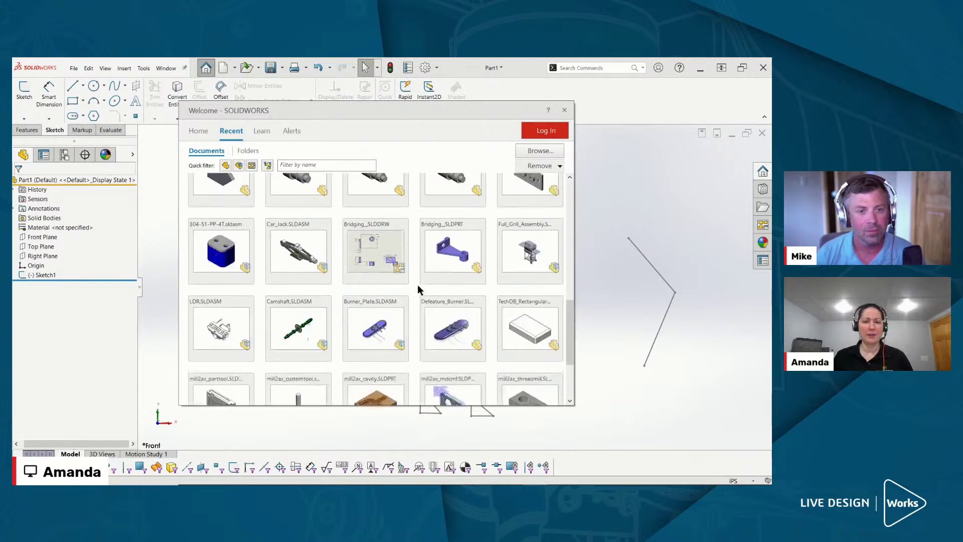
pyautogui.scroll(-3, 418, 288)
pyautogui.scroll(8, 418, 293)
pyautogui.scroll(3, 418, 298)
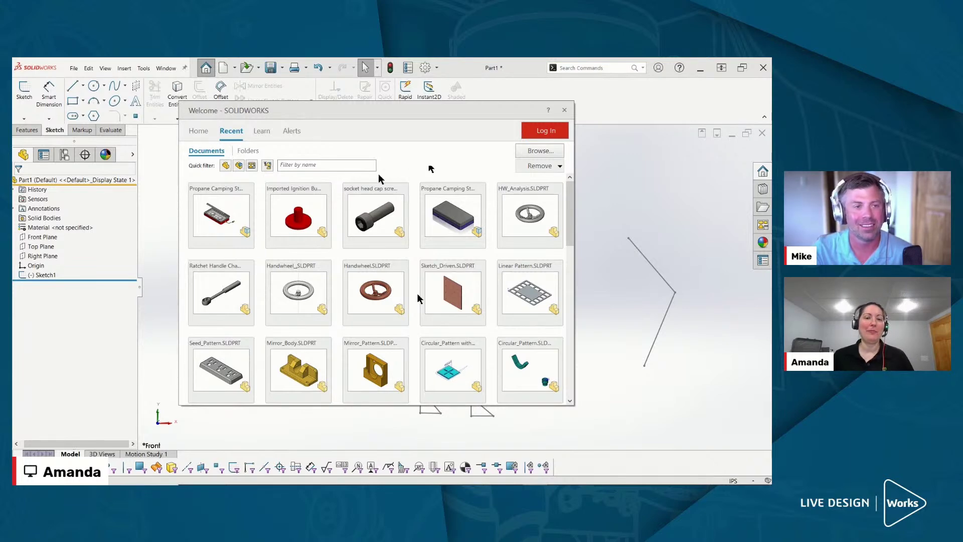
pyautogui.moveTo(226, 210)
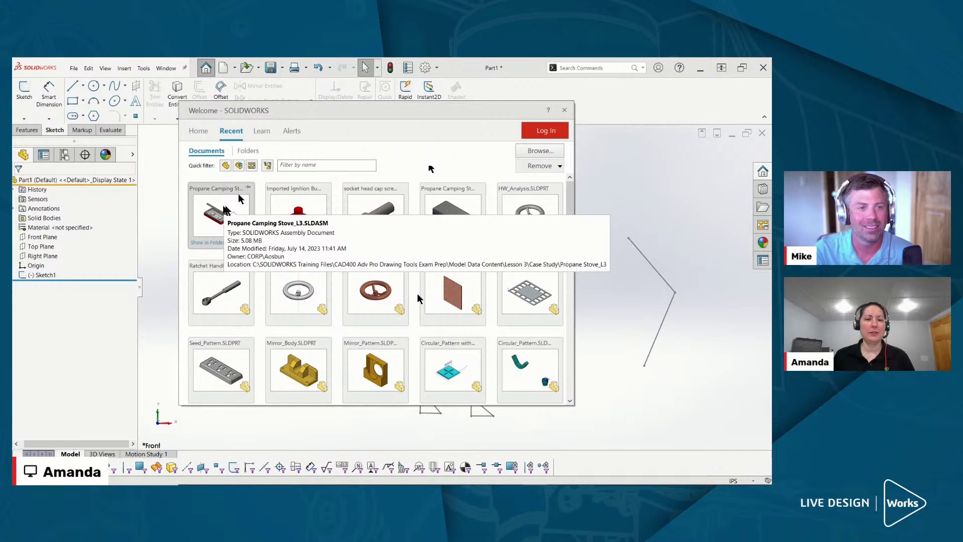
pyautogui.click(226, 209)
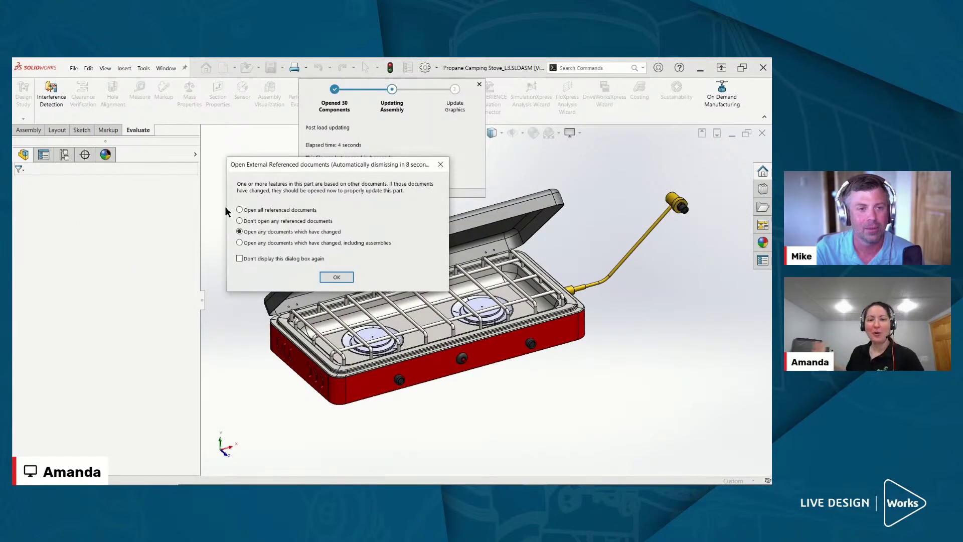
pyautogui.click(334, 276)
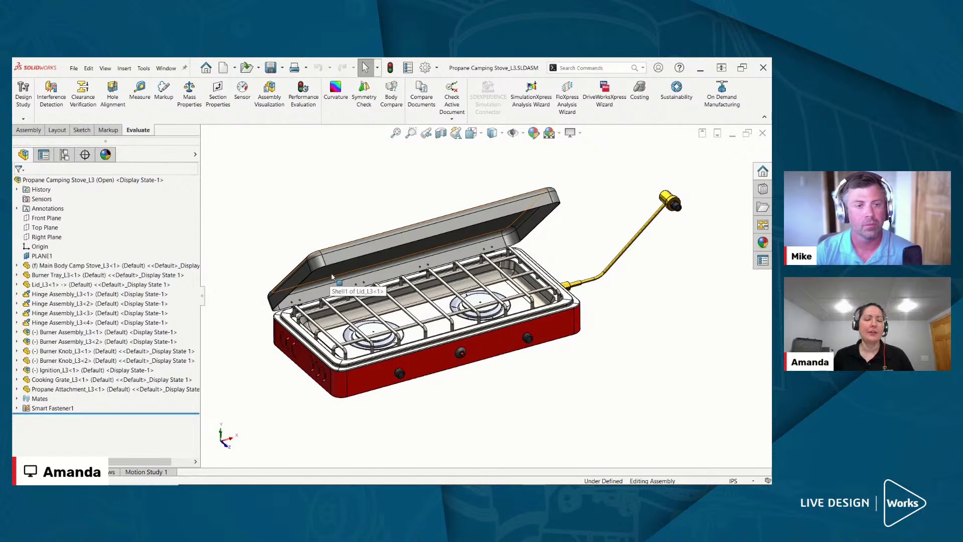
# Step: Hide the camping stove's lid and show it again, twice in a row
pyautogui.scroll(-3, 332, 276)
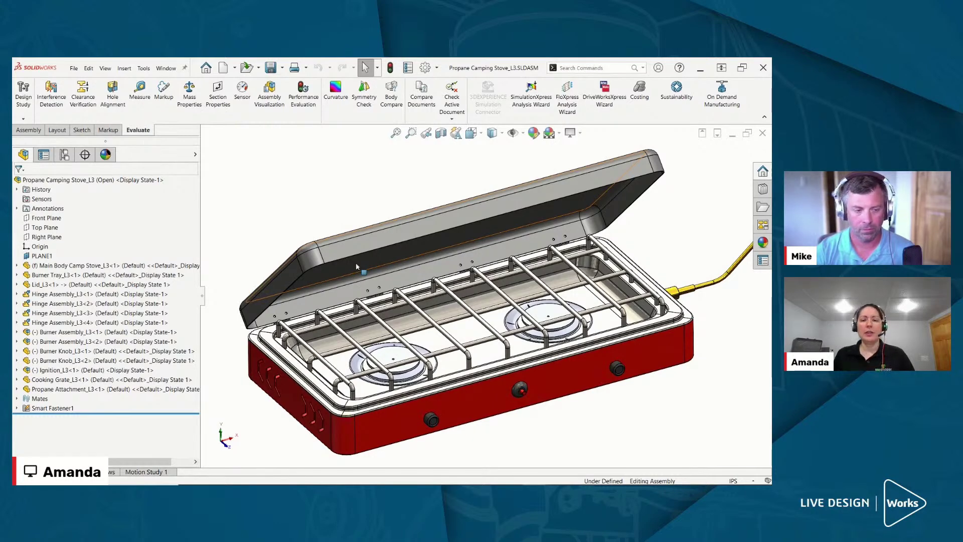
pyautogui.press('Tab')
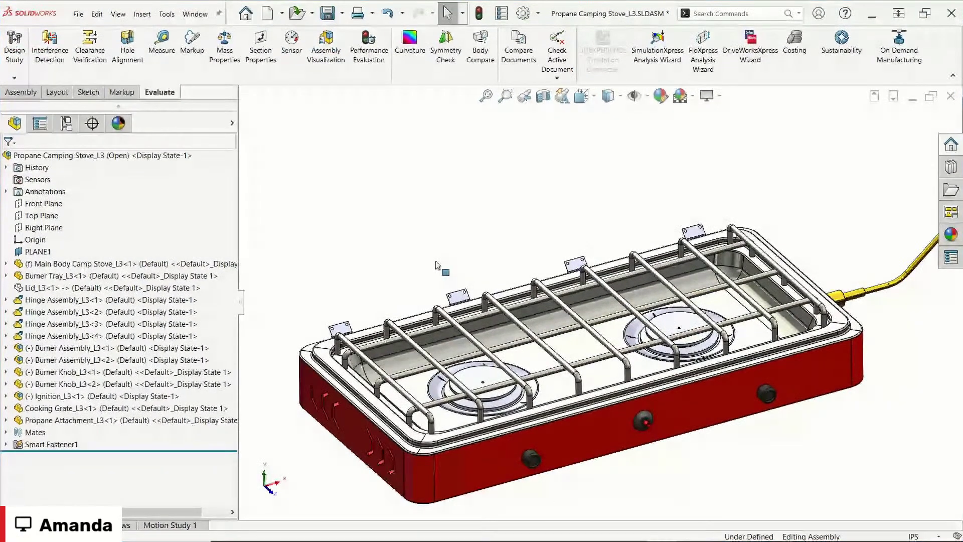
pyautogui.hotkey('shift', 'Tab')
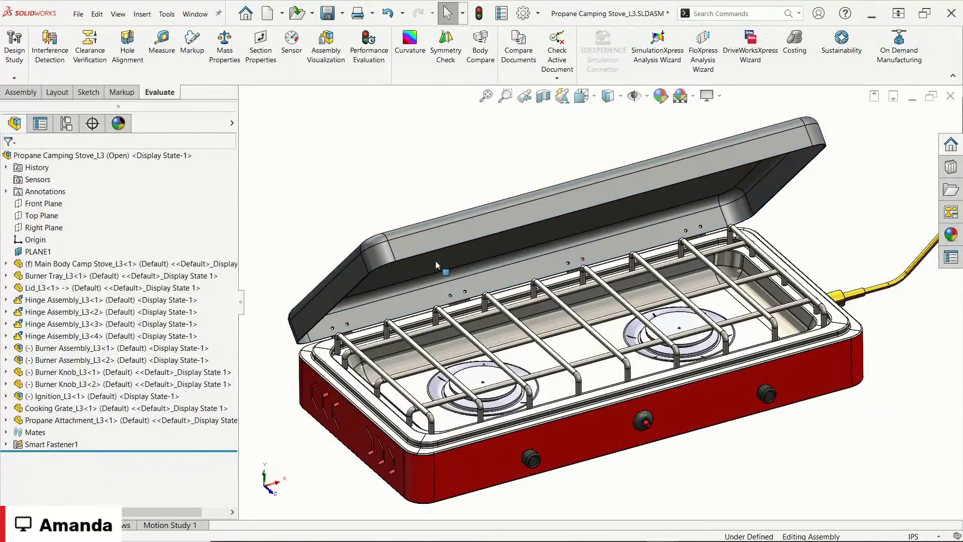
pyautogui.press('Tab')
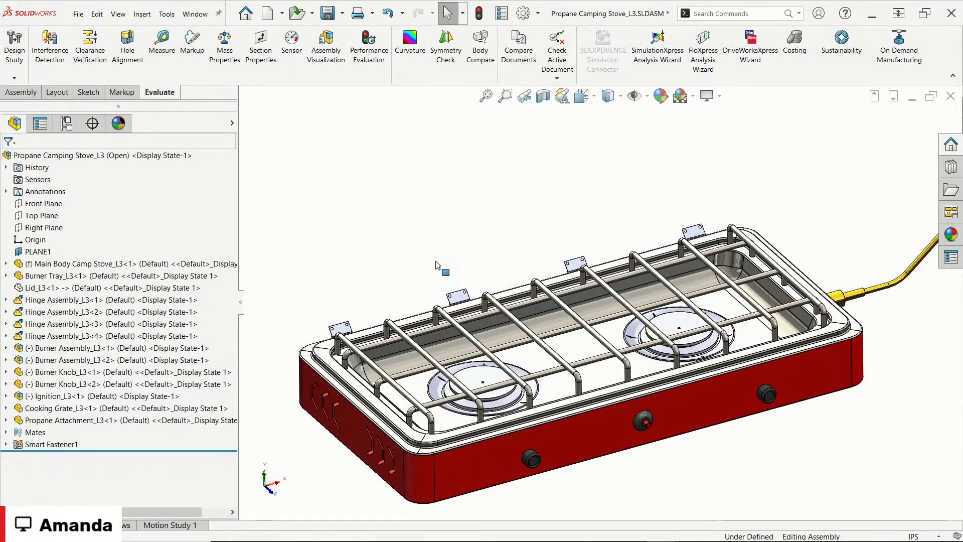
pyautogui.hotkey('shift', 'Tab')
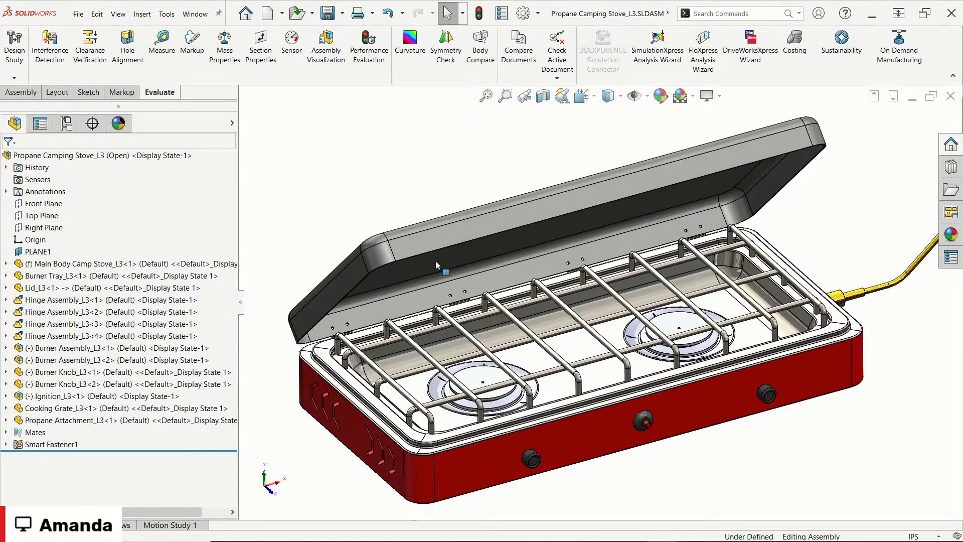
# Step: Hide the lid and the burner tray, preview the hidden components, and show both parts again
pyautogui.press('Tab')
pyautogui.press('Tab')
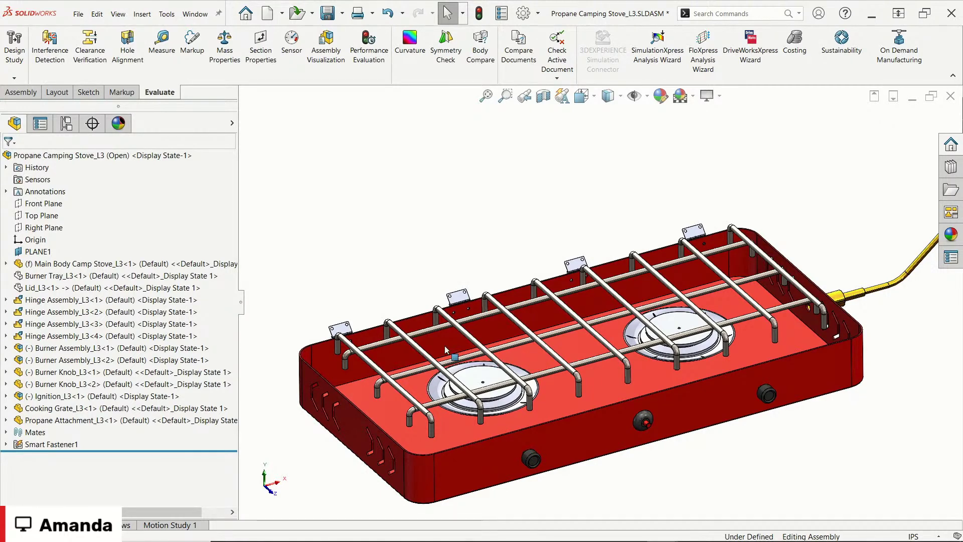
pyautogui.hotkey('ctrl', 'shift', 'Tab')
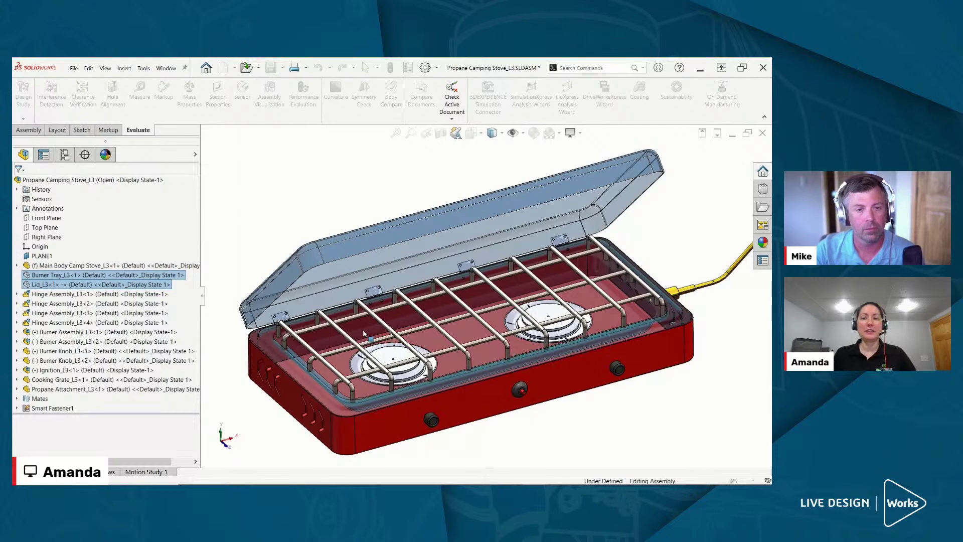
pyautogui.keyDown('ctrl'); pyautogui.click(358, 267); pyautogui.keyUp('ctrl')
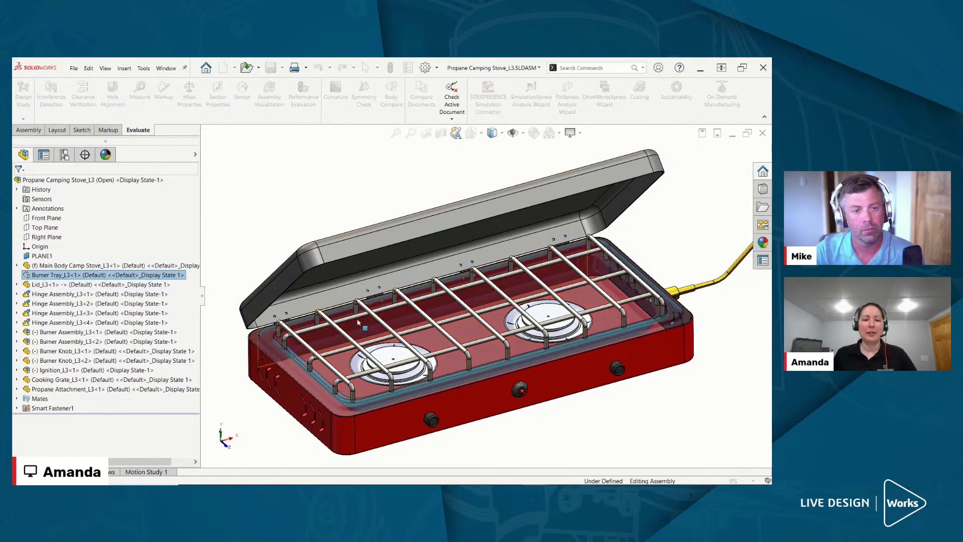
pyautogui.keyDown('ctrl'); pyautogui.keyDown('shift'); pyautogui.click(357, 332); pyautogui.keyUp('shift'); pyautogui.keyUp('ctrl')
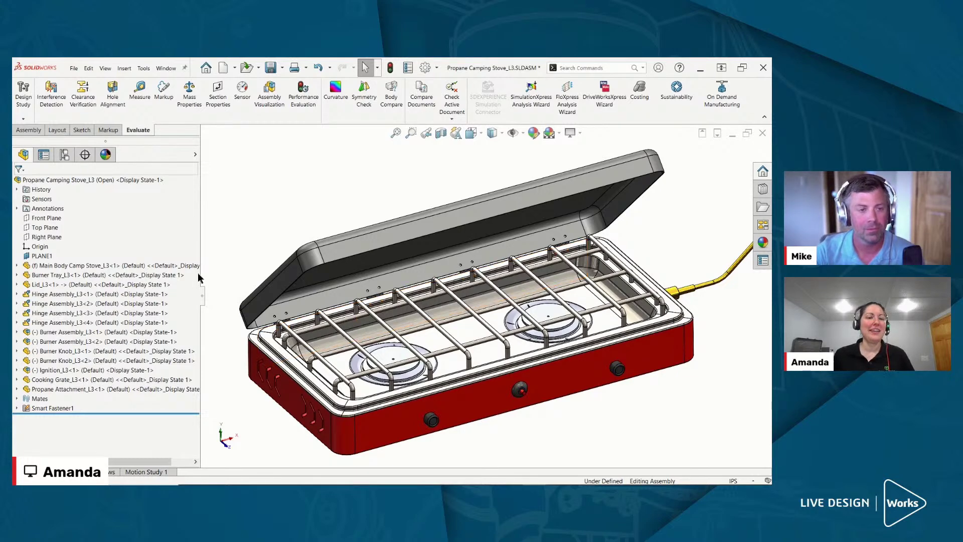
# Step: Select every component except Main Body Camp Stove_L3 by inverting its selection, and clear the selection
pyautogui.click(161, 266)
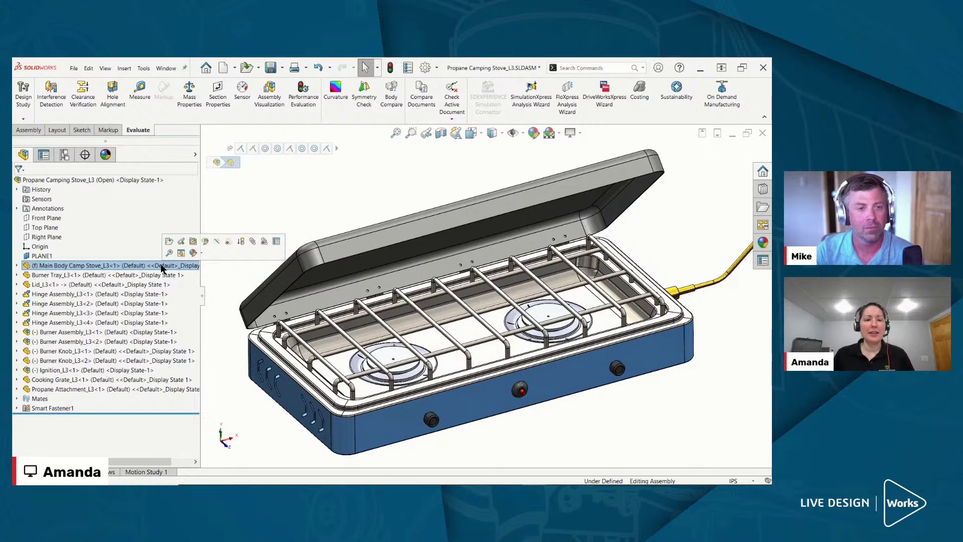
pyautogui.rightClick(162, 267)
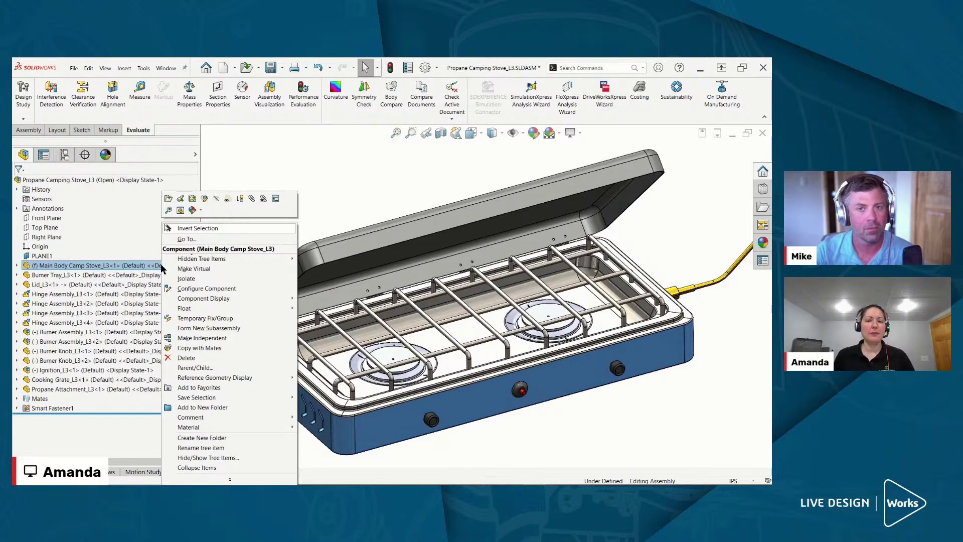
pyautogui.click(200, 228)
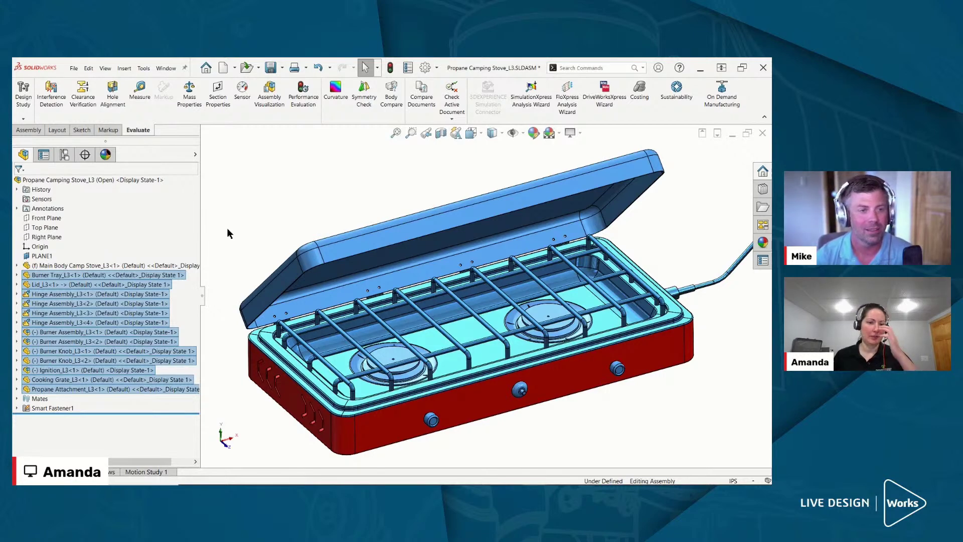
pyautogui.click(227, 233)
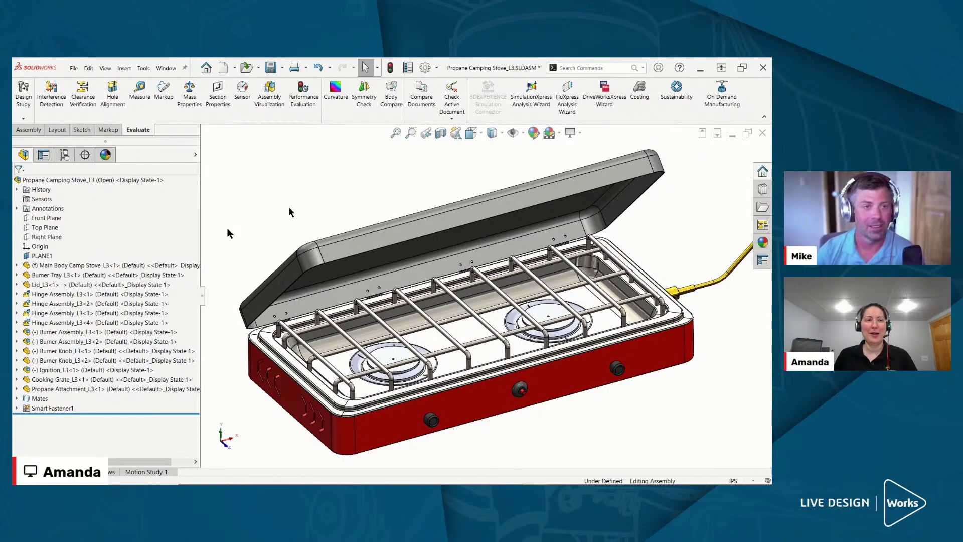
# Step: Display the Selection Filter toolbar with the whole camping stove in view
pyautogui.scroll(5, 542, 261)
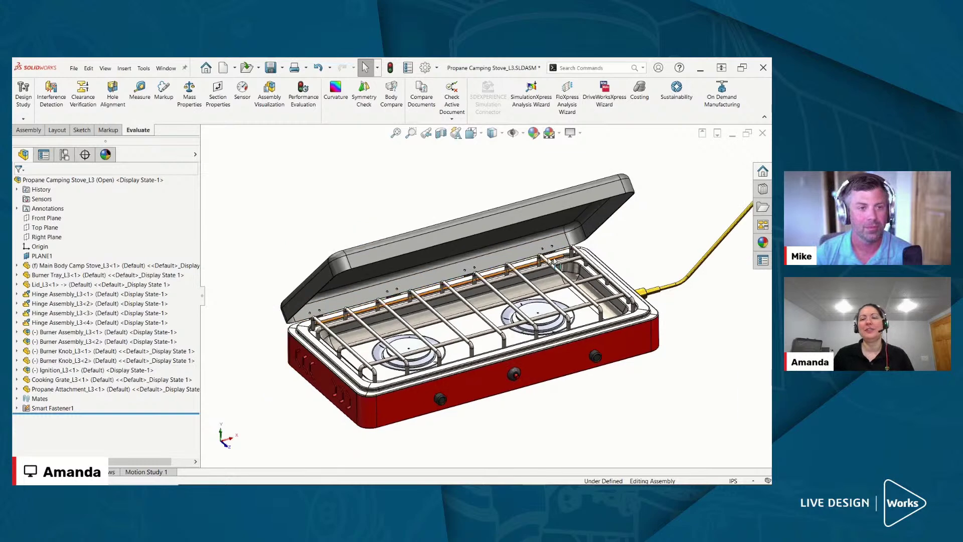
pyautogui.scroll(-3, 622, 271)
pyautogui.scroll(1, 457, 332)
pyautogui.scroll(-1, 451, 331)
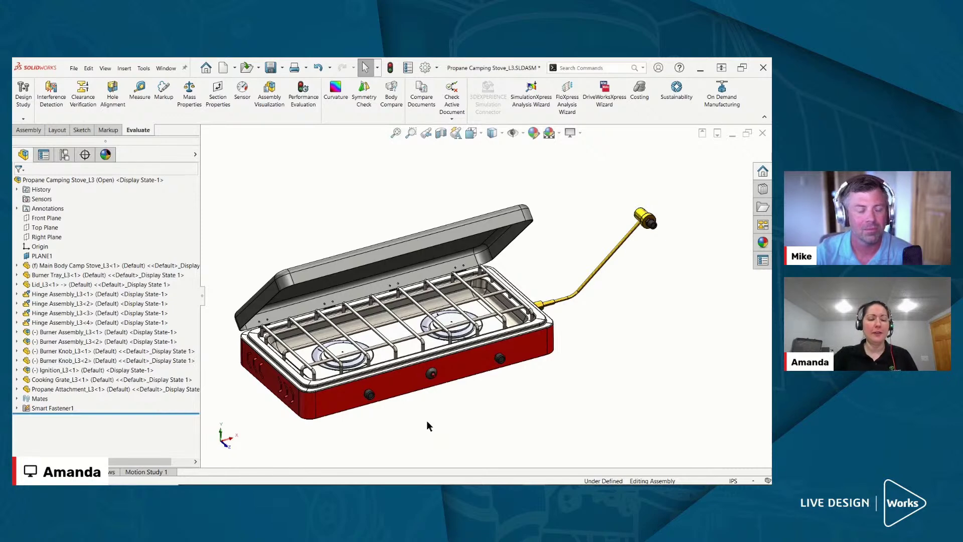
pyautogui.press('F5')
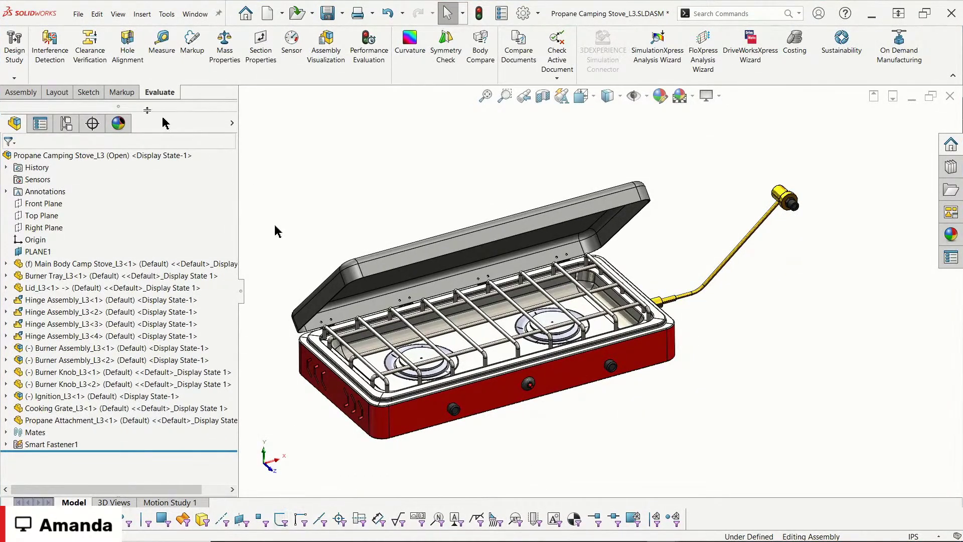
# Step: Look up where the Selection Filter toolbar is listed among the available toolbars, leaving the list unchanged
pyautogui.click(31, 94)
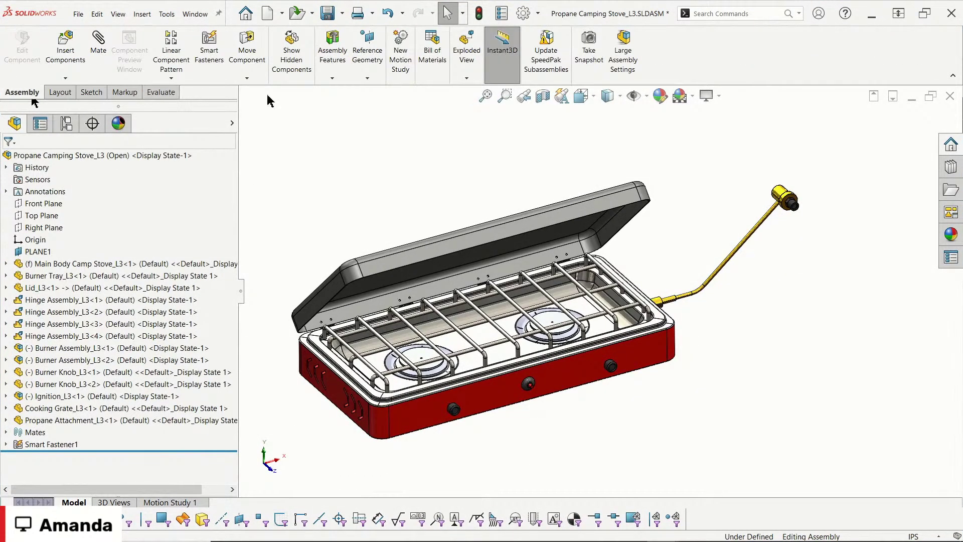
pyautogui.rightClick(677, 48)
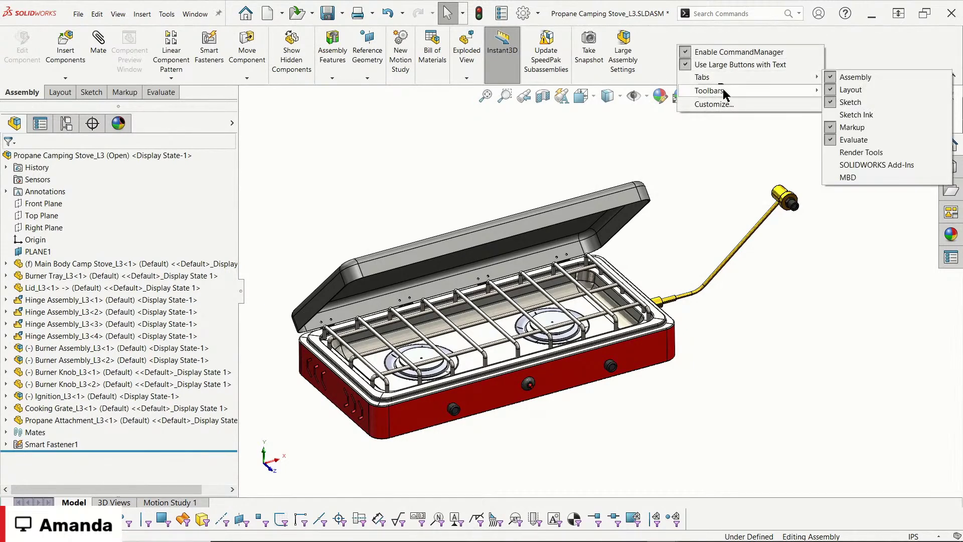
pyautogui.moveTo(725, 92)
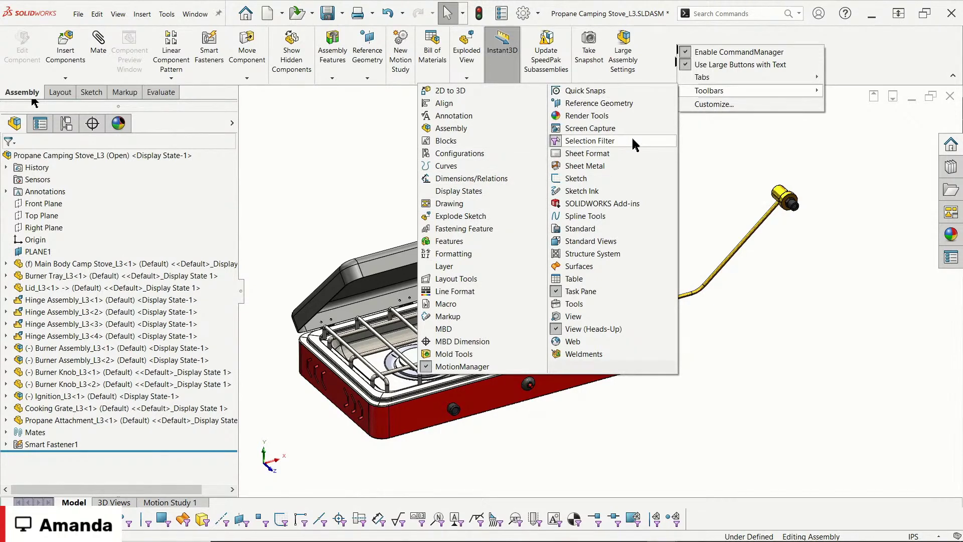
pyautogui.click(736, 341)
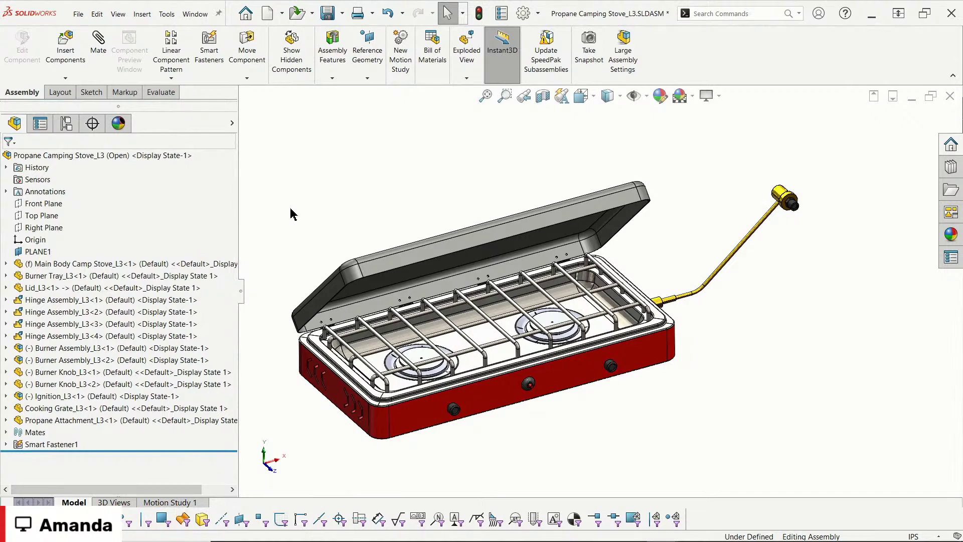
# Step: Toggle the Filter Faces selection filter on and off, and hide the Selection Filter toolbar
pyautogui.press('x')
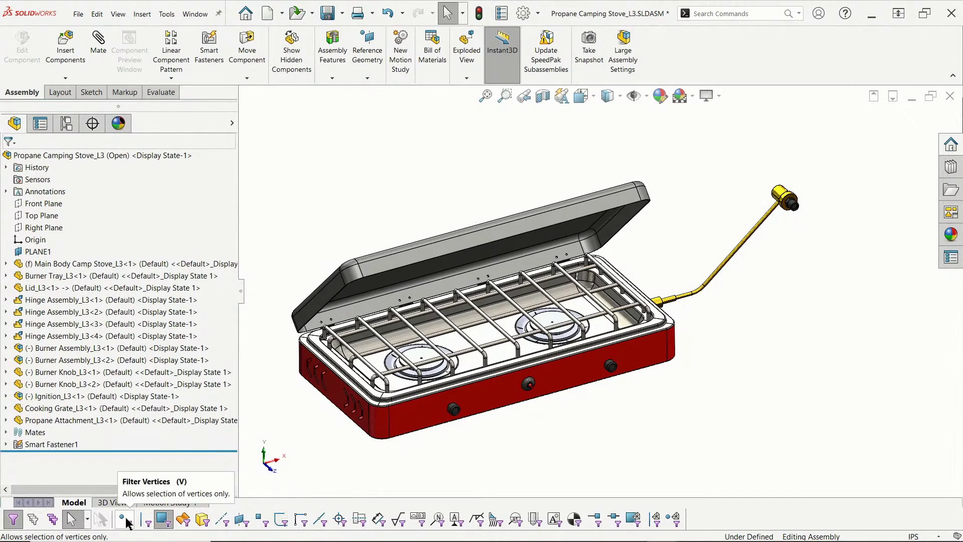
pyautogui.click(163, 521)
pyautogui.click(163, 521)
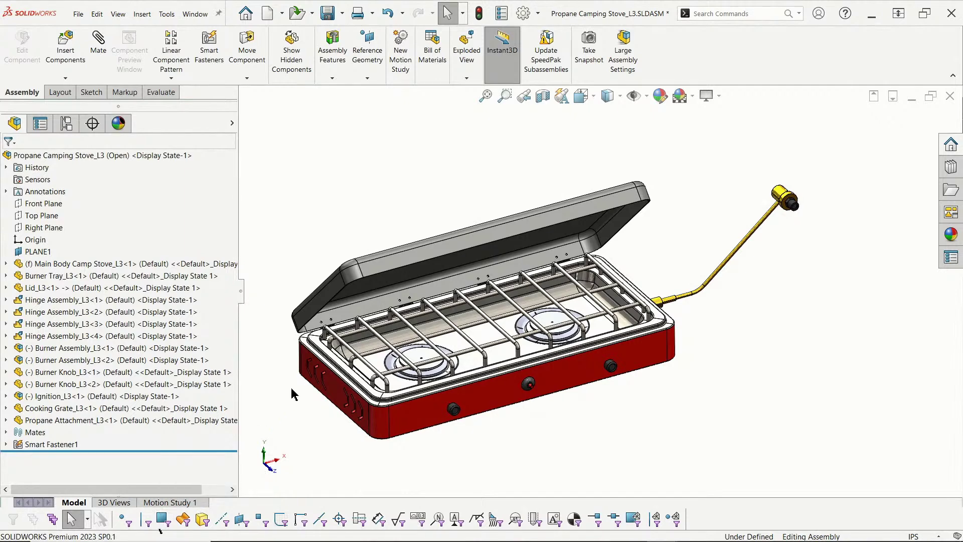
pyautogui.press('F5')
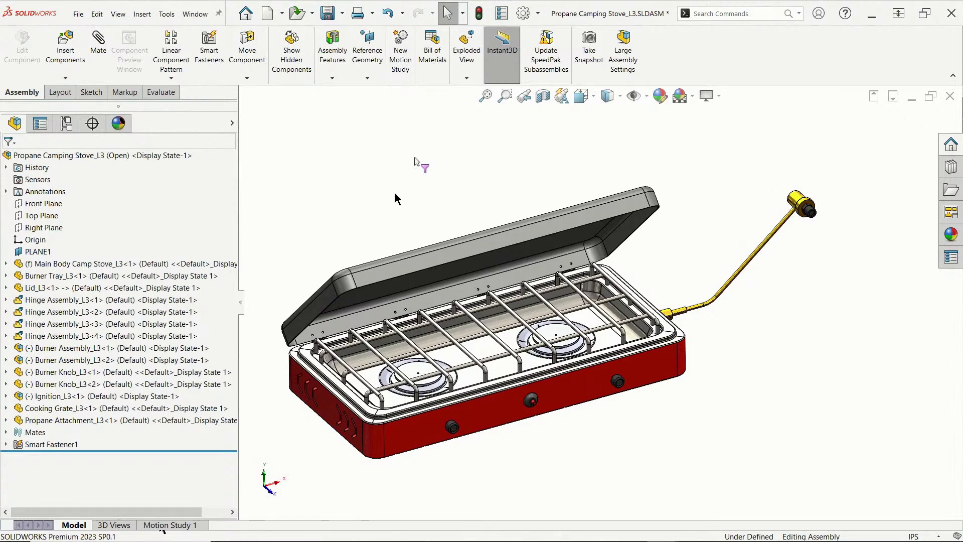
# Step: Try out face-only selection on the lid's flat and filleted faces, and clear the selection
pyautogui.click(418, 265)
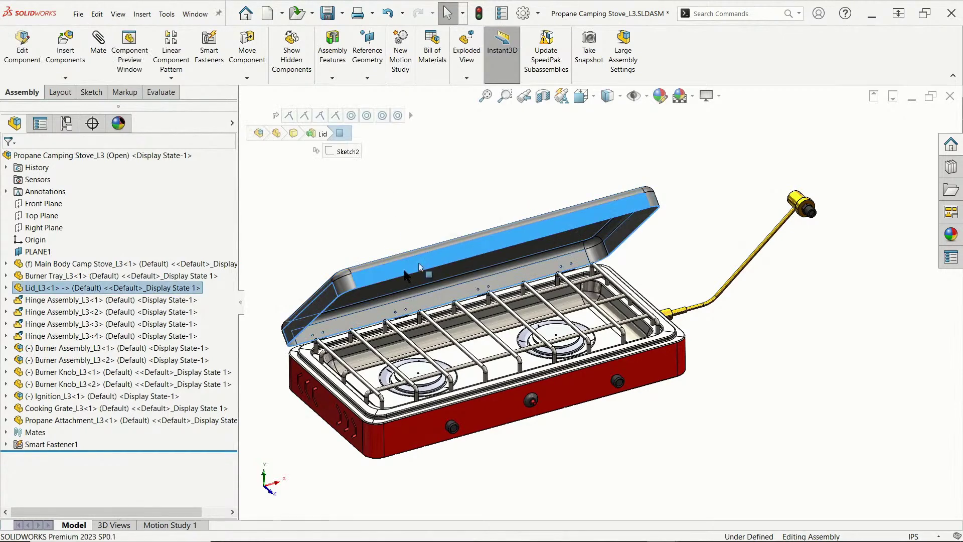
pyautogui.scroll(-5, 418, 264)
pyautogui.scroll(-3, 419, 266)
pyautogui.click(420, 263)
pyautogui.scroll(-3, 421, 261)
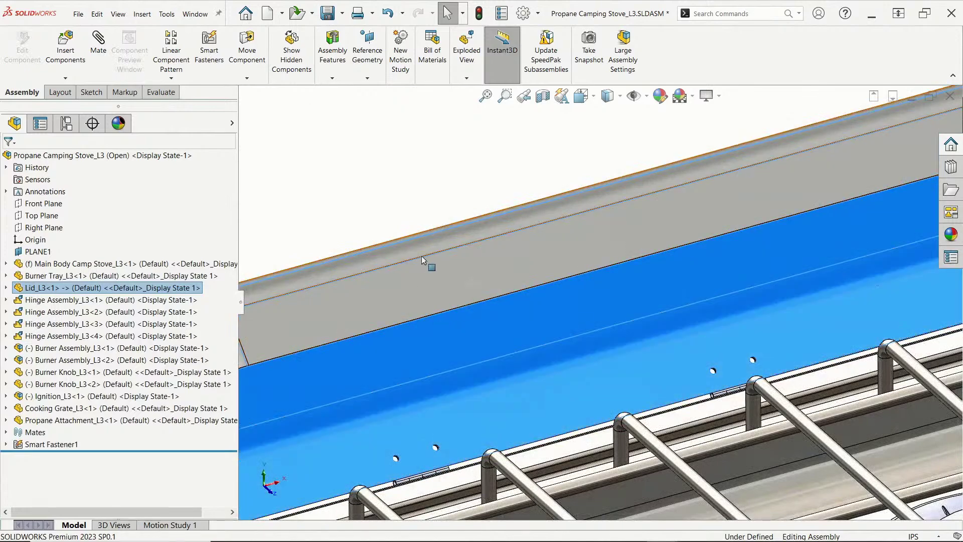
pyautogui.scroll(10, 509, 333)
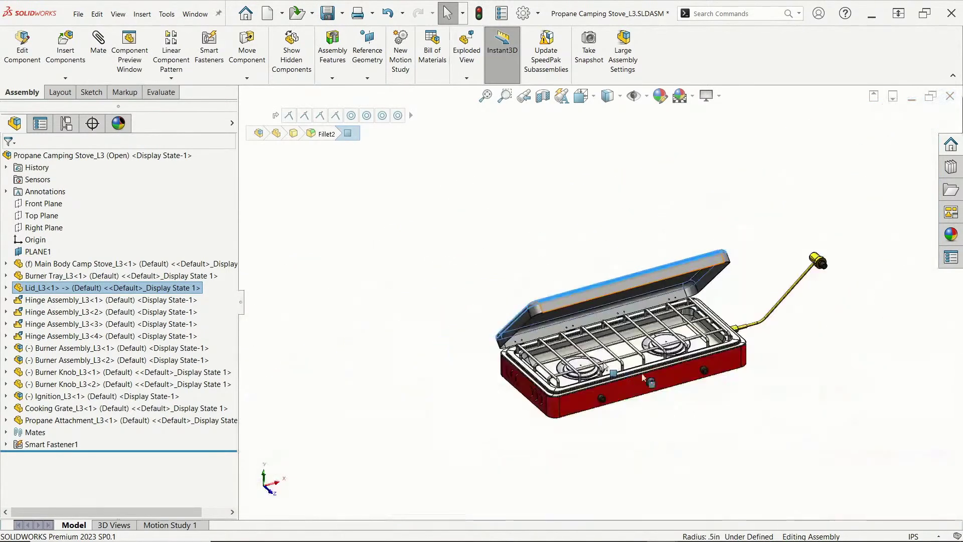
pyautogui.click(709, 401)
pyautogui.scroll(-3, 731, 377)
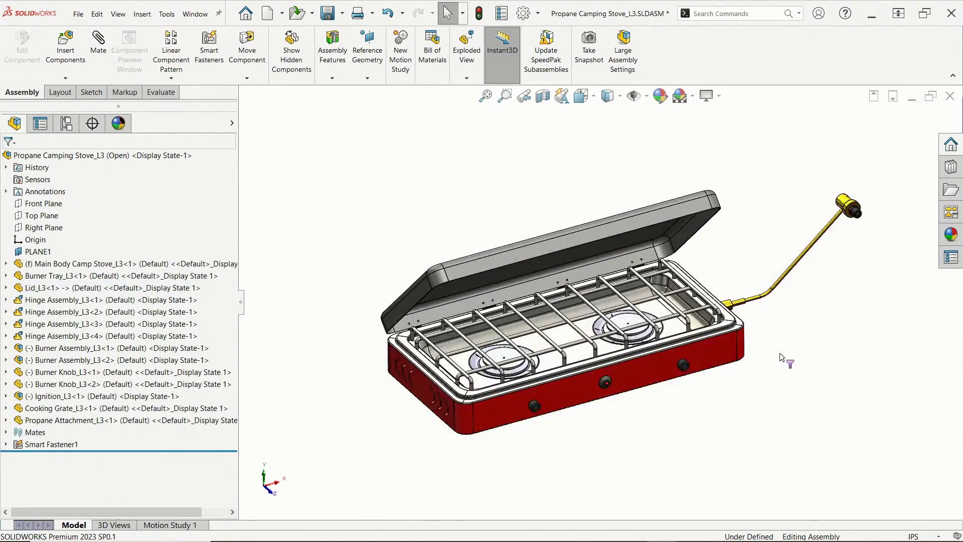
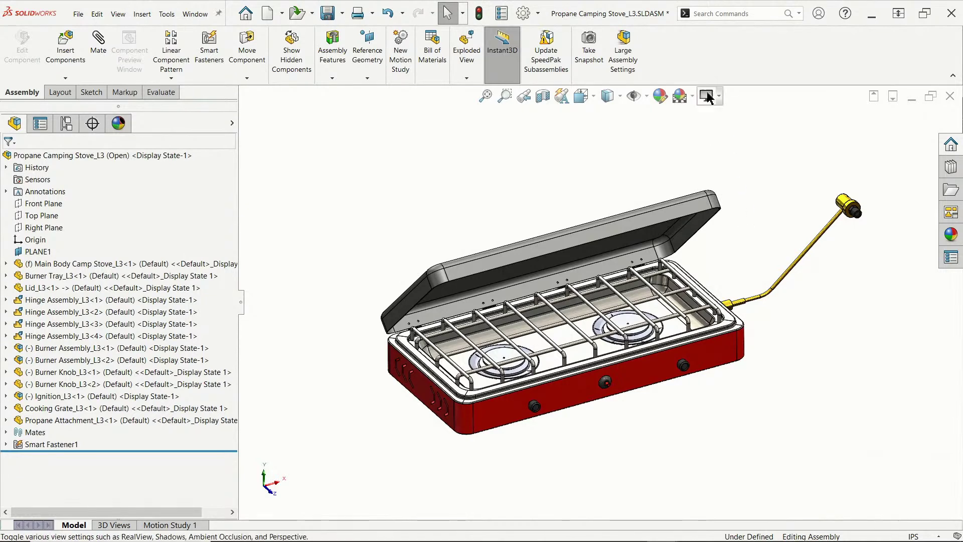
# Step: Turn the Selection Filter toolbar back on from the list of available toolbars
pyautogui.rightClick(691, 49)
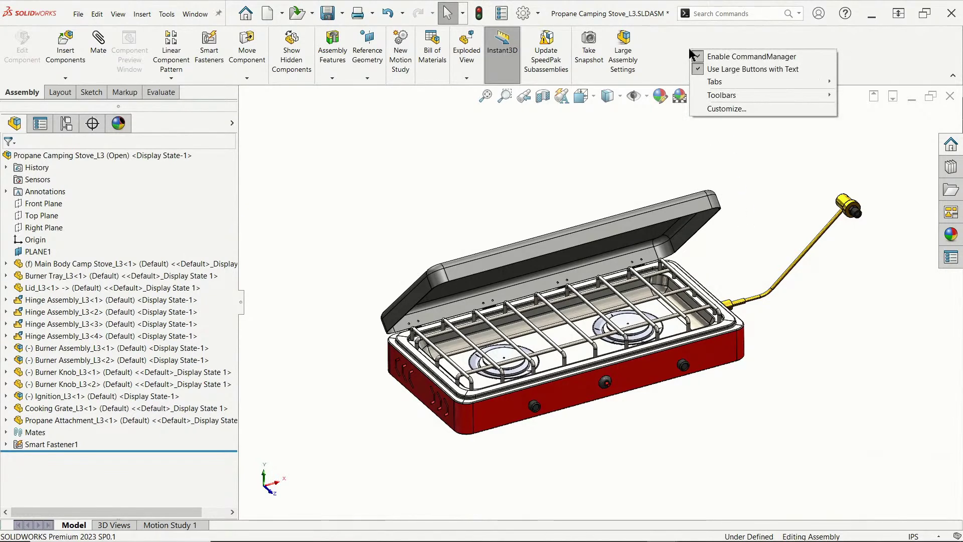
pyautogui.moveTo(722, 98)
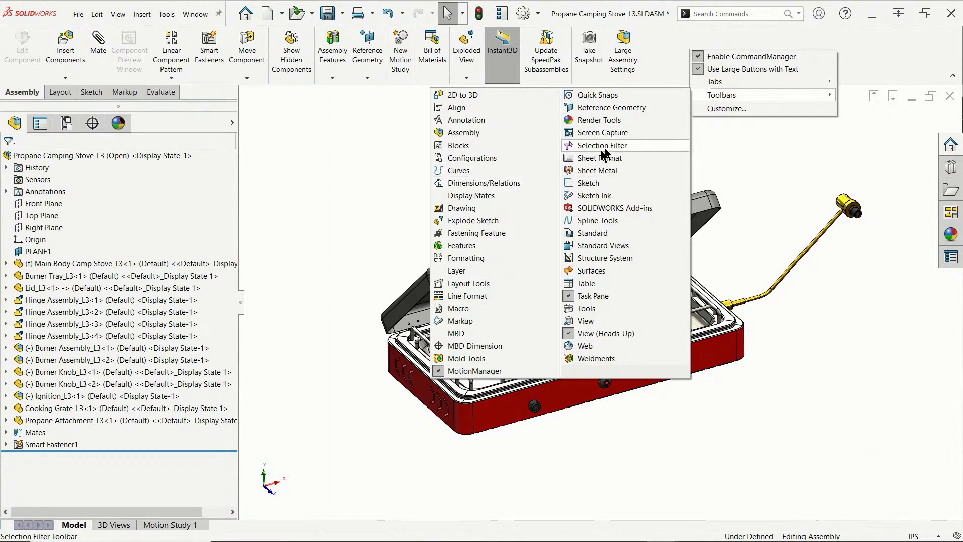
pyautogui.click(636, 149)
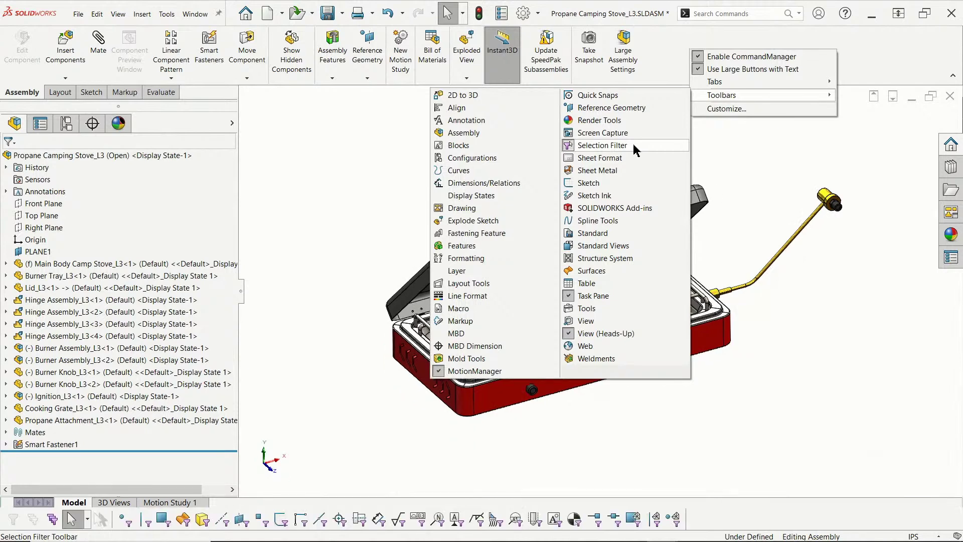
pyautogui.click(384, 232)
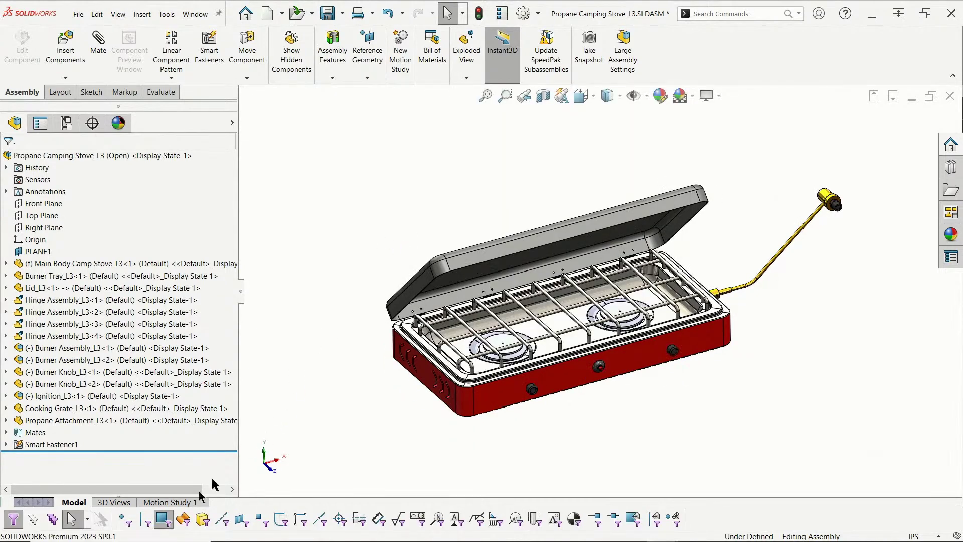
# Step: Switch the Filter Faces selection filter off and back on, and clear all selection filters
pyautogui.click(165, 524)
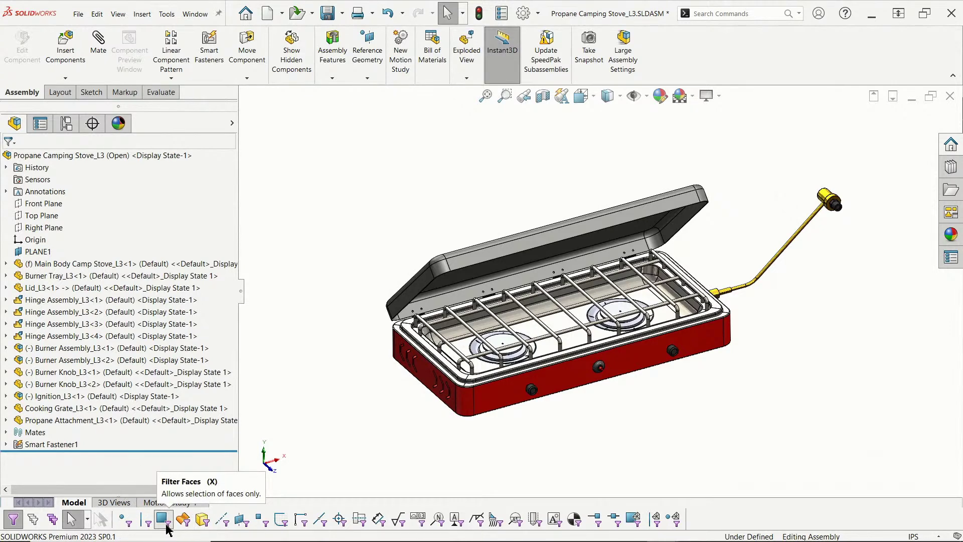
pyautogui.click(164, 522)
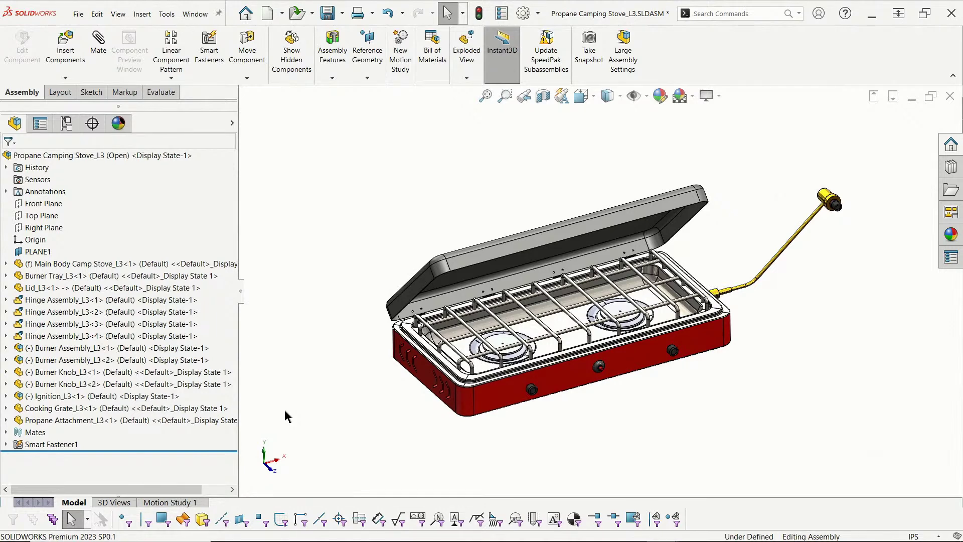
pyautogui.click(162, 521)
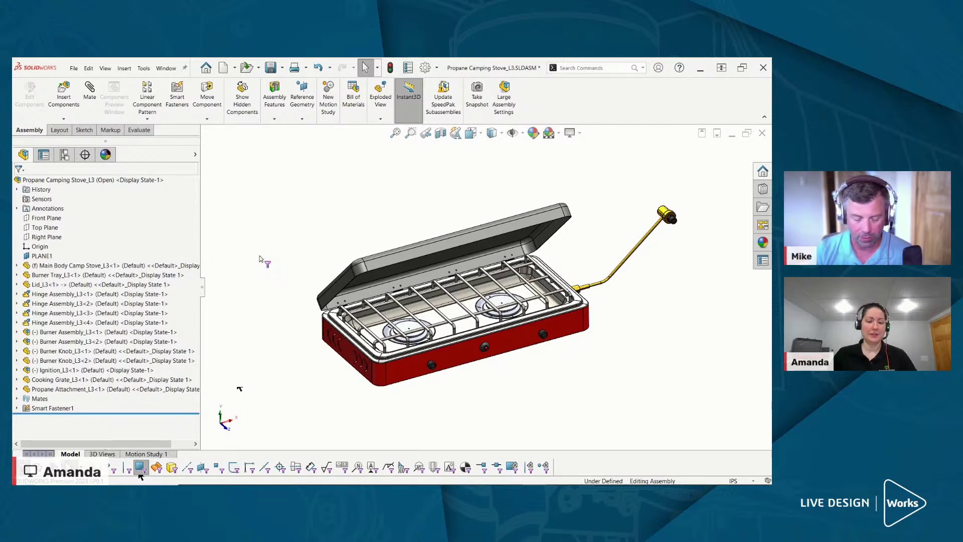
pyautogui.press('F6')
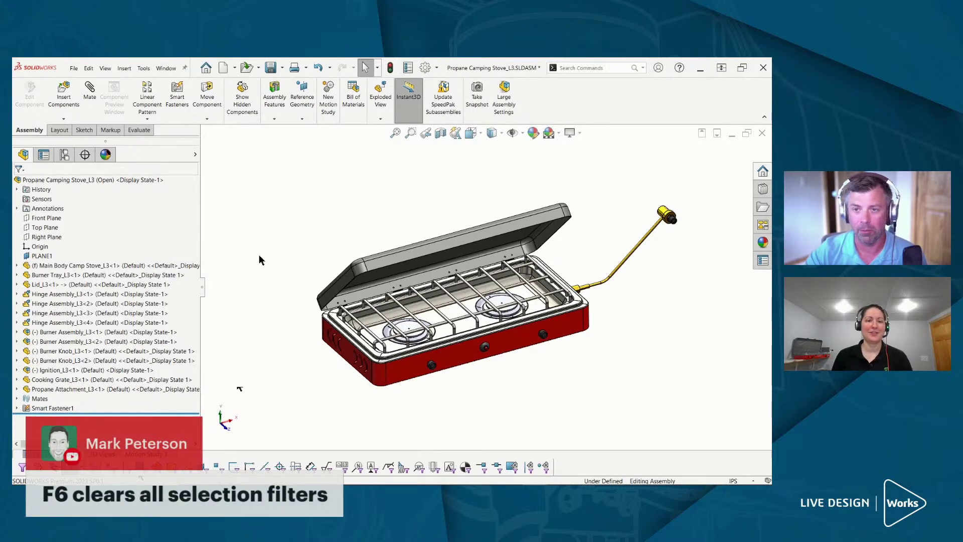